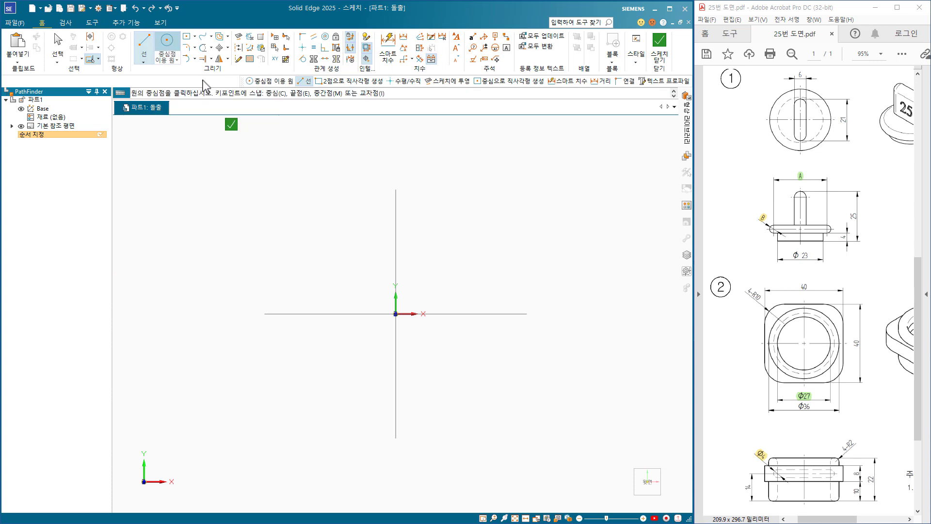
- Sketch a circle centred on the origin and dimension its diameter to 31 mm
left_click(396, 314)
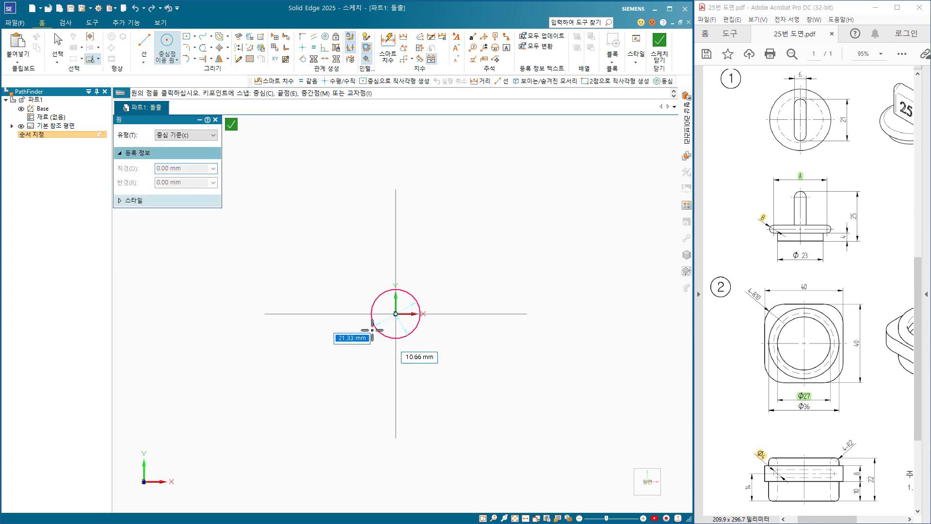
left_click(366, 331)
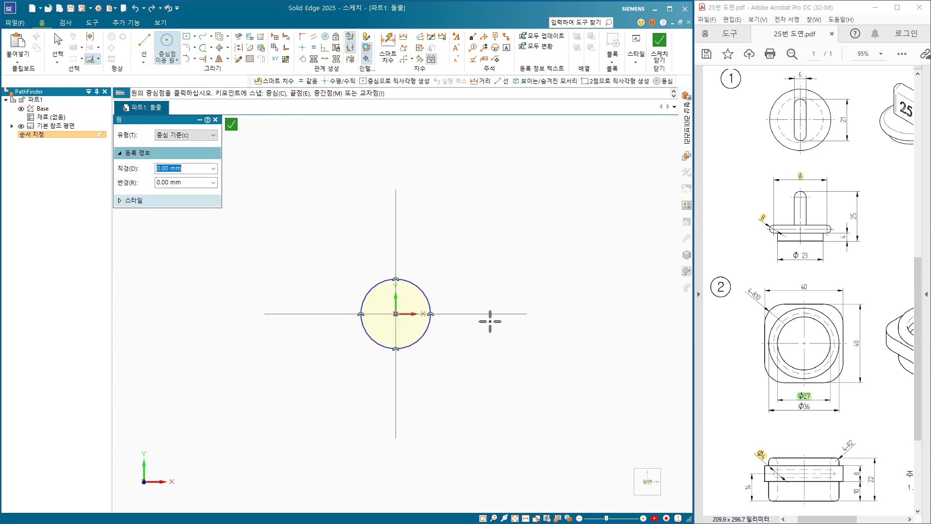
left_click(388, 48)
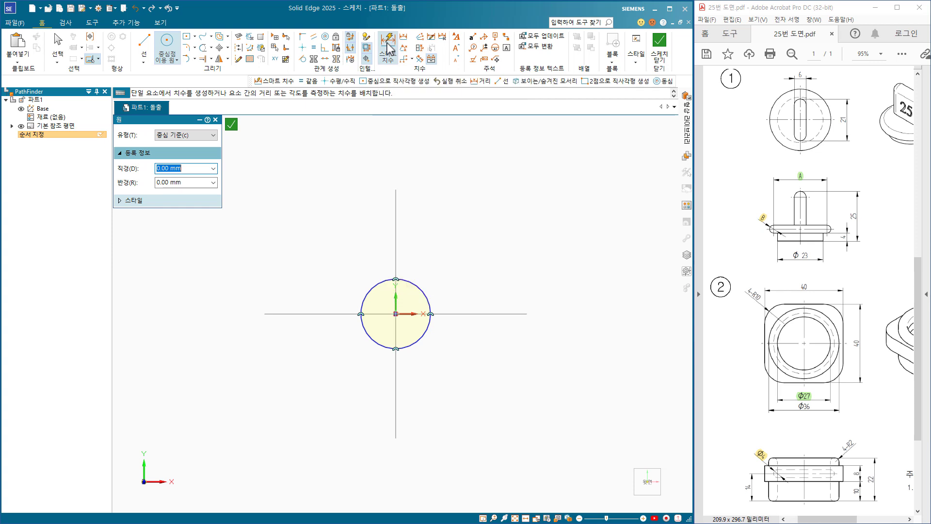
left_click(421, 291)
left_click(434, 272)
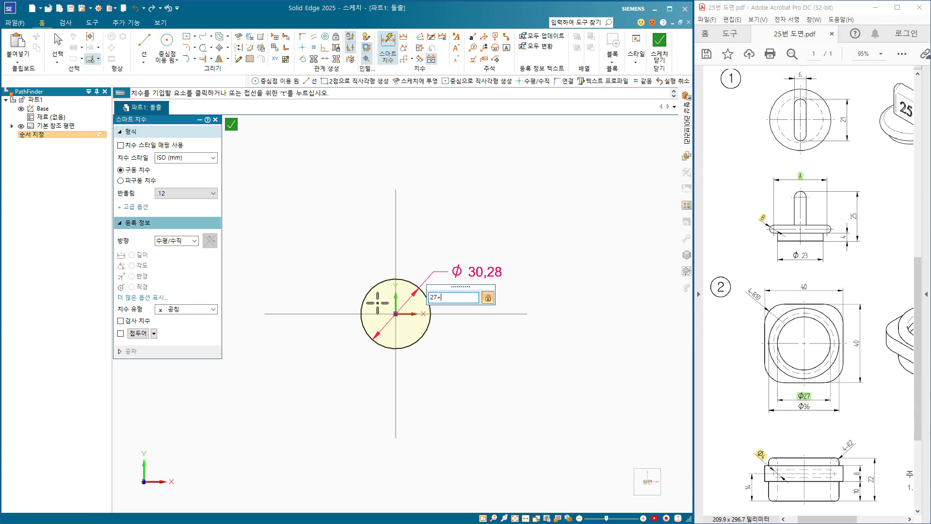
key("Return")
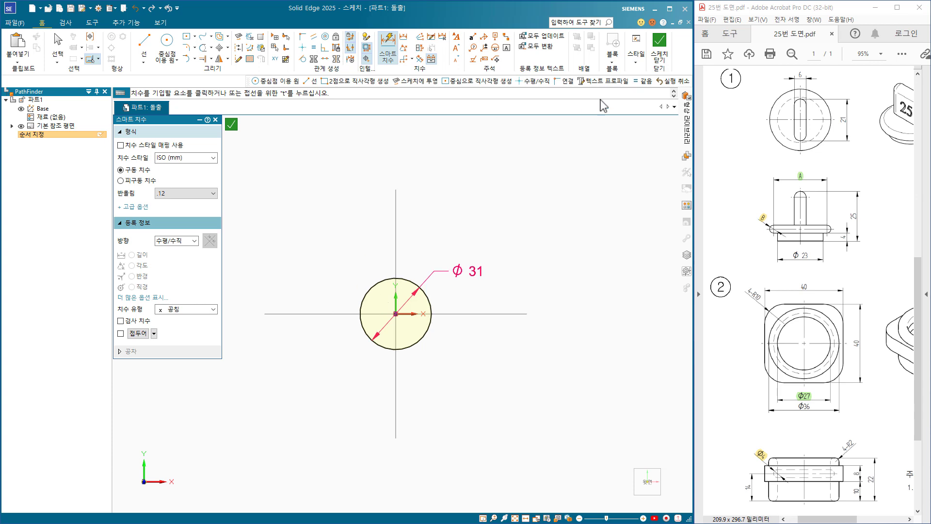
- Close the circle sketch and extrude it 4 mm upward from the base plane
left_click(661, 48)
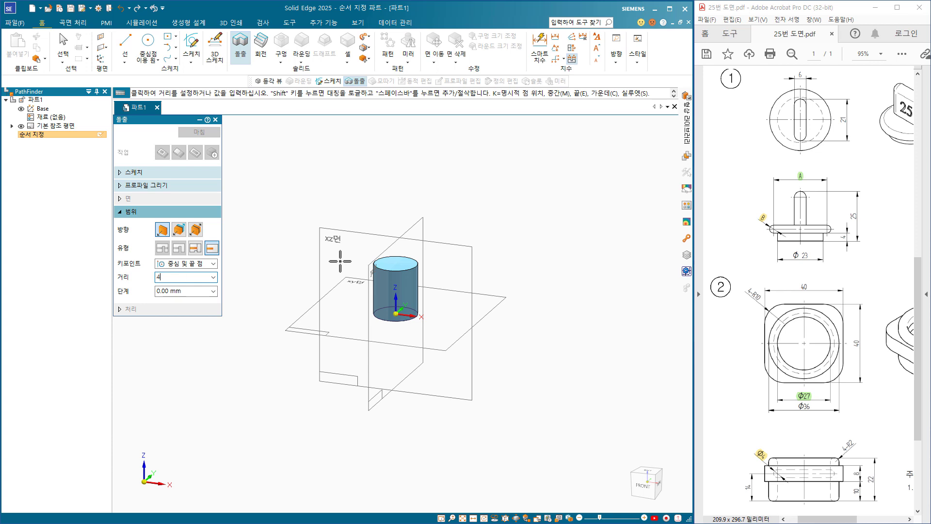
key("Return")
left_click(419, 308)
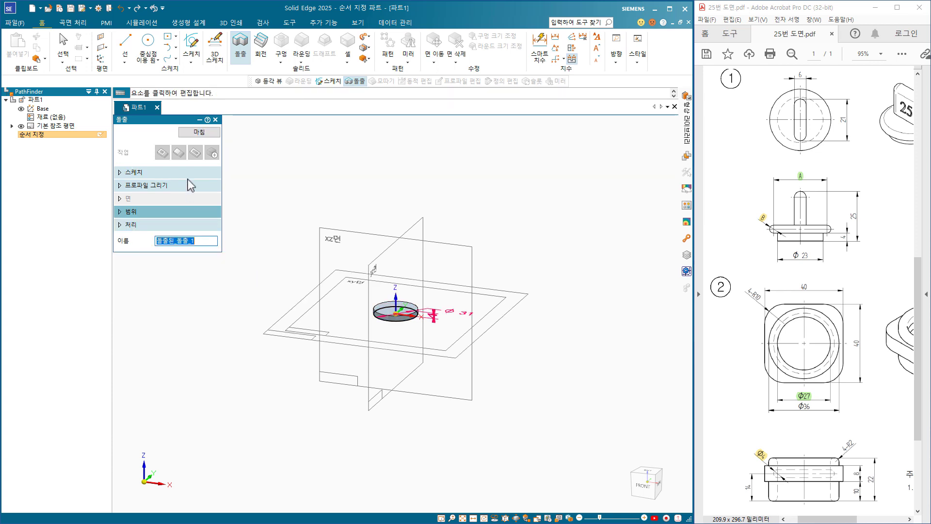
left_click(199, 132)
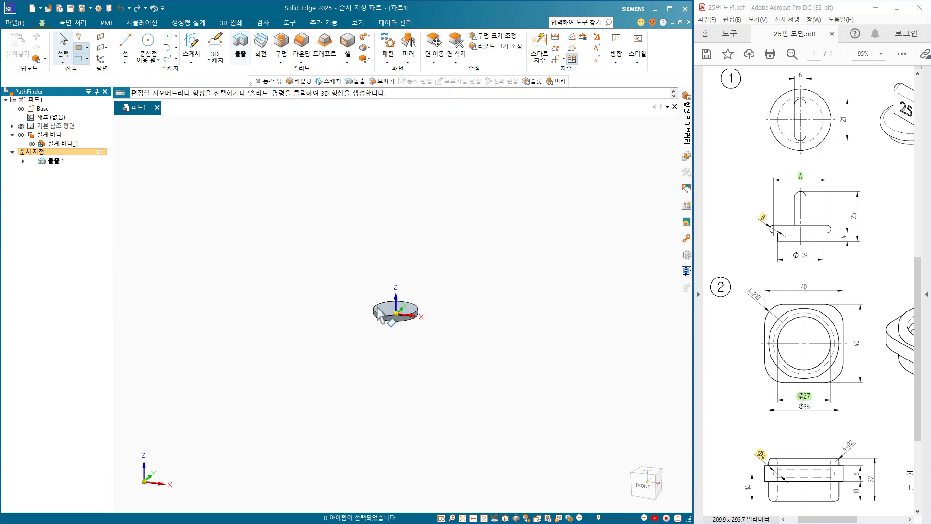
- Round the disc's upper and lower outer edges with a 2 mm radius
scroll(379, 450, "up", 5)
middle_click_drag(370, 376, 262, 359, "shift")
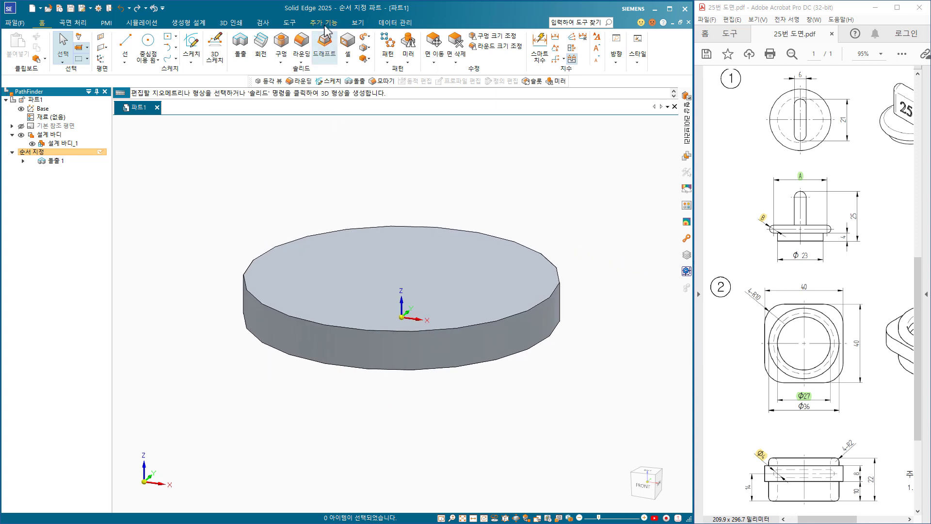
left_click(303, 42)
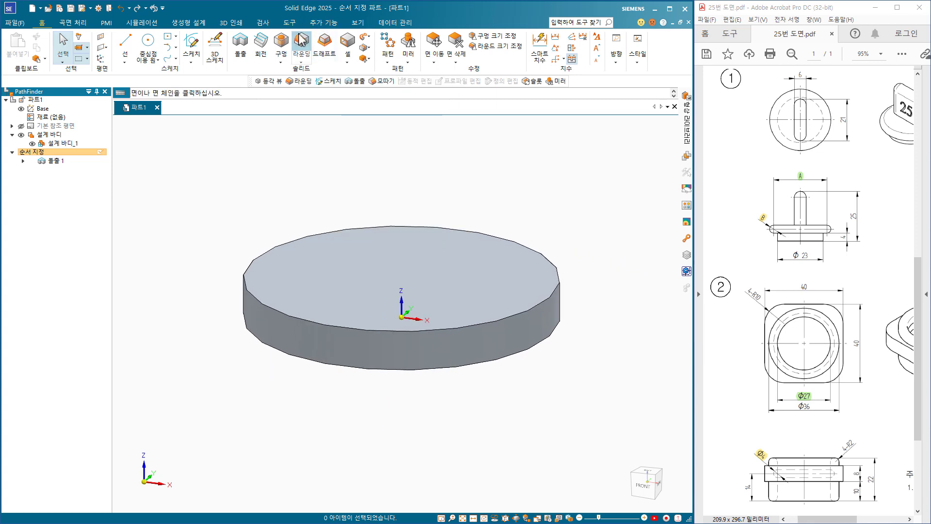
type("2")
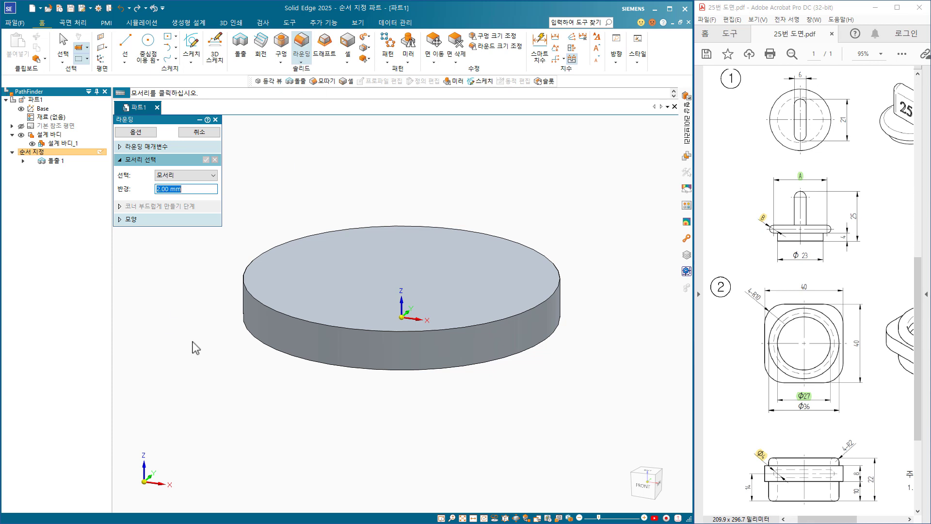
left_click(246, 306)
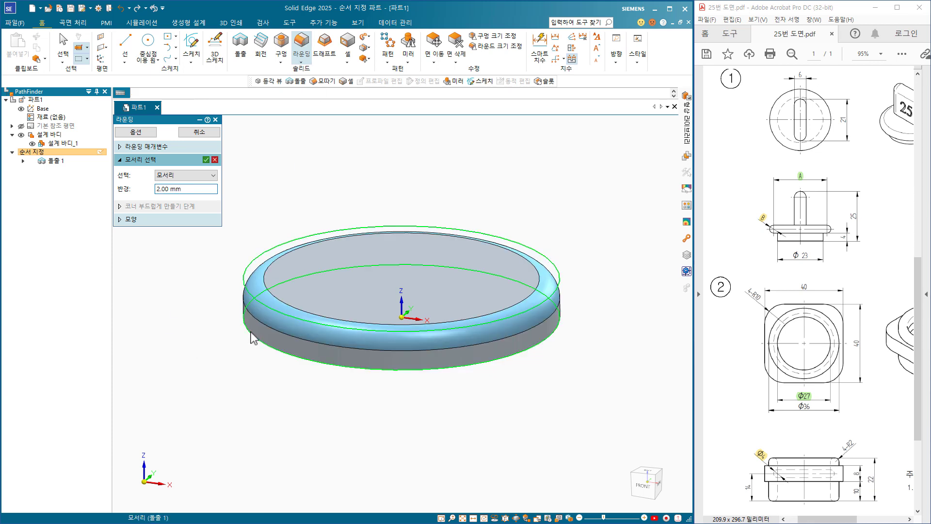
left_click(205, 159)
left_click(199, 132)
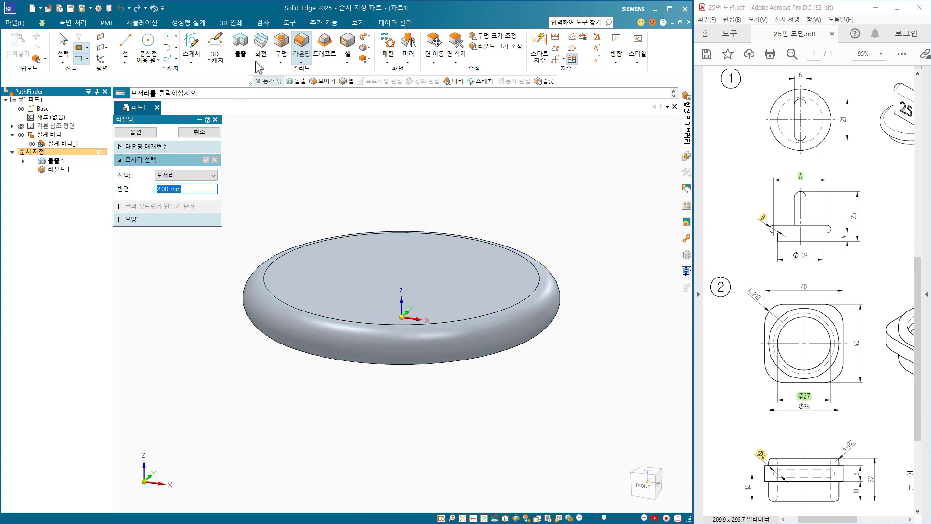
- Start an extrusion sketch on the disc's underside and draw an origin-centred circle dimensioned to 23 mm diameter
left_click(240, 47)
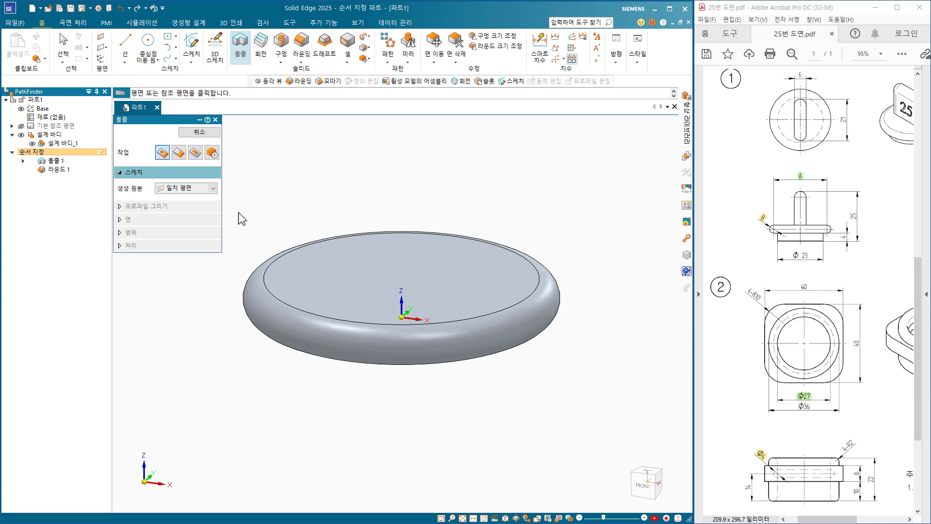
middle_click_drag(295, 408, 340, 282)
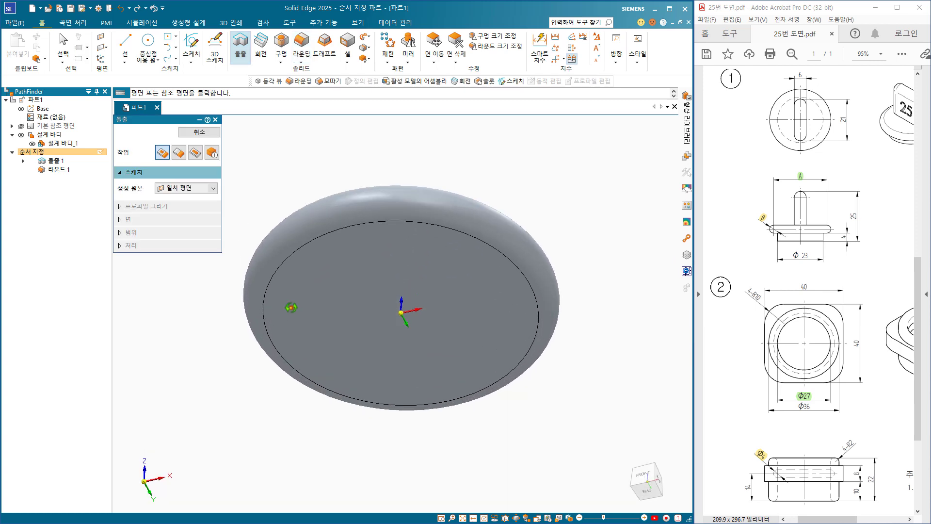
left_click(340, 282)
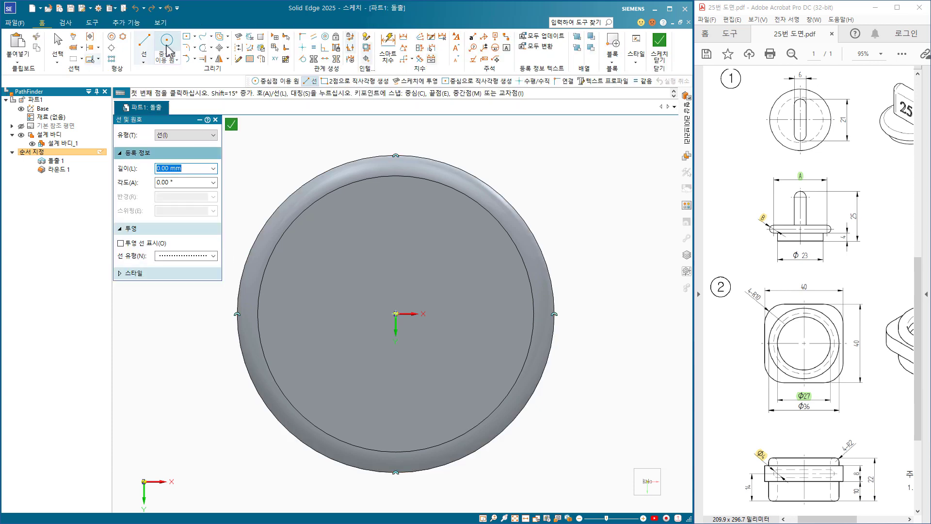
left_click(166, 44)
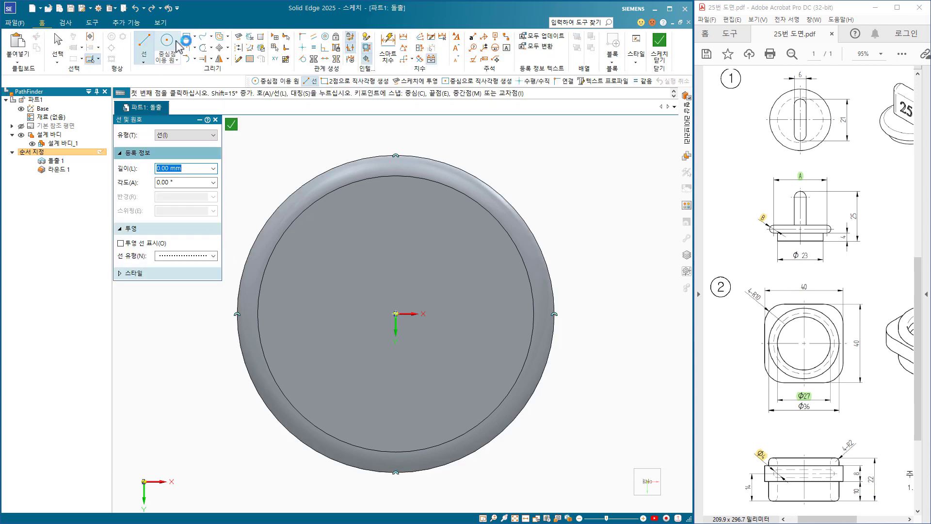
left_click(396, 314)
left_click(351, 365)
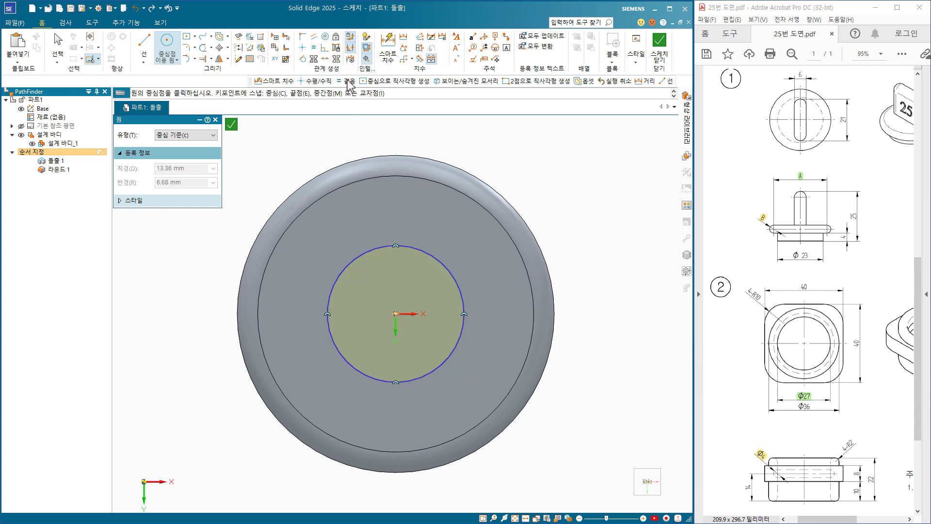
left_click(388, 49)
left_click(453, 276)
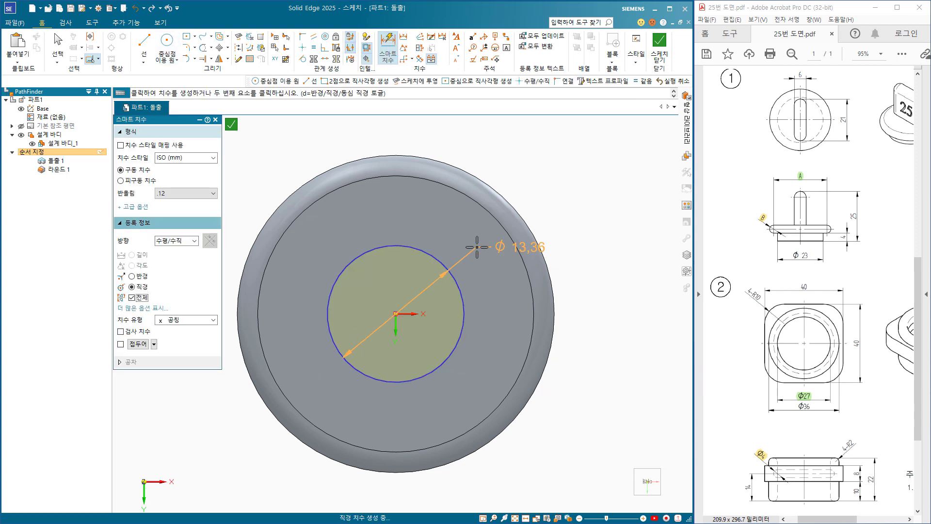
left_click(477, 247)
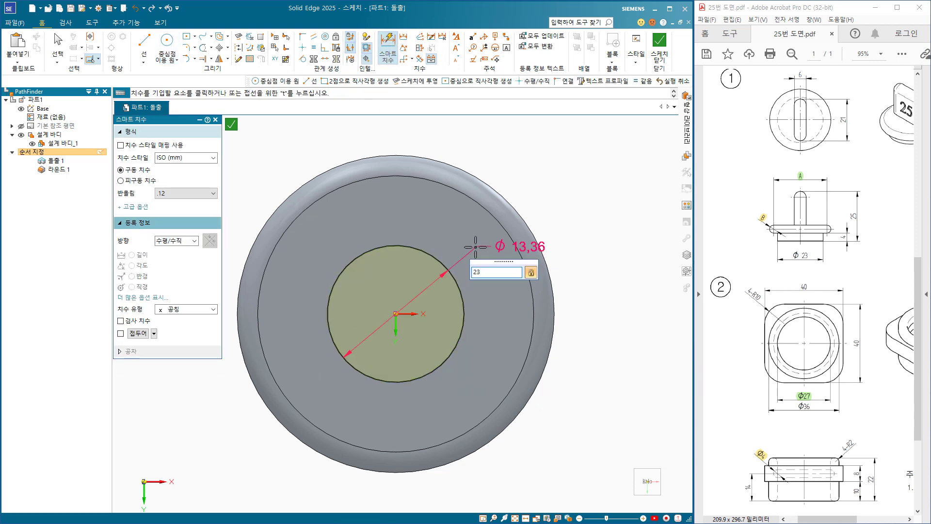
key("Return")
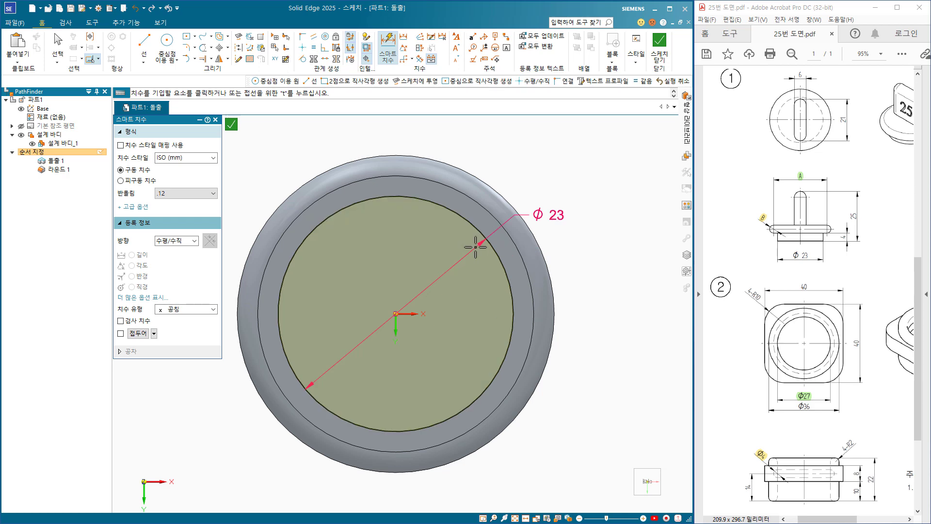
- Extrude the 23 mm circle 4 mm downward from the disc's underside and return to the isometric view
left_click(659, 47)
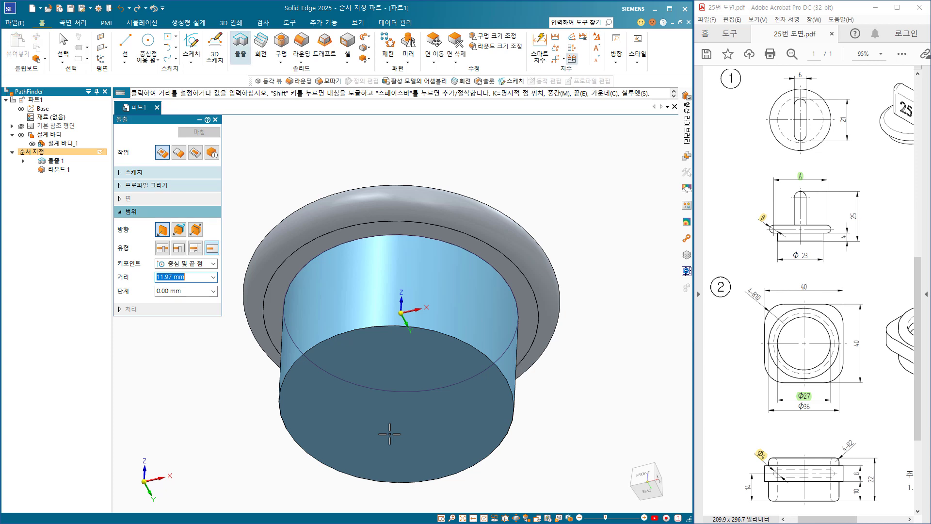
key("Tab")
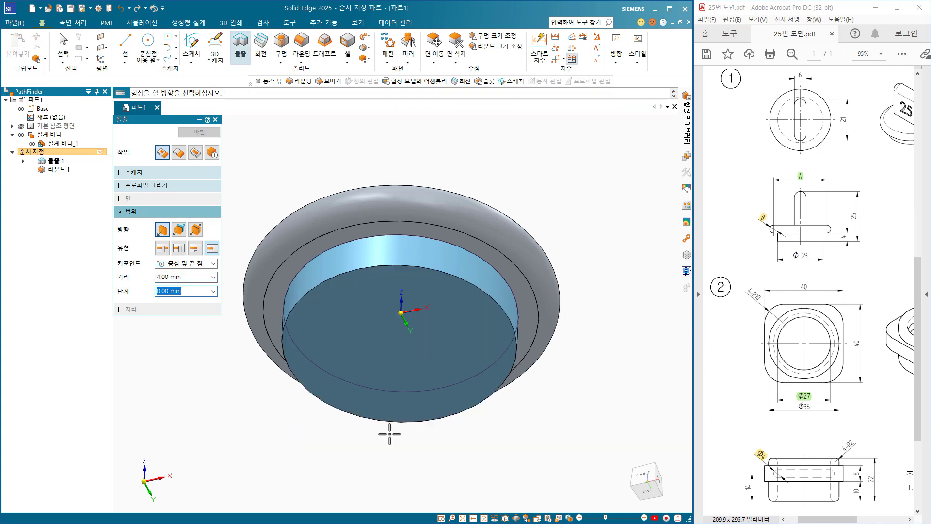
left_click(389, 434)
left_click(203, 133)
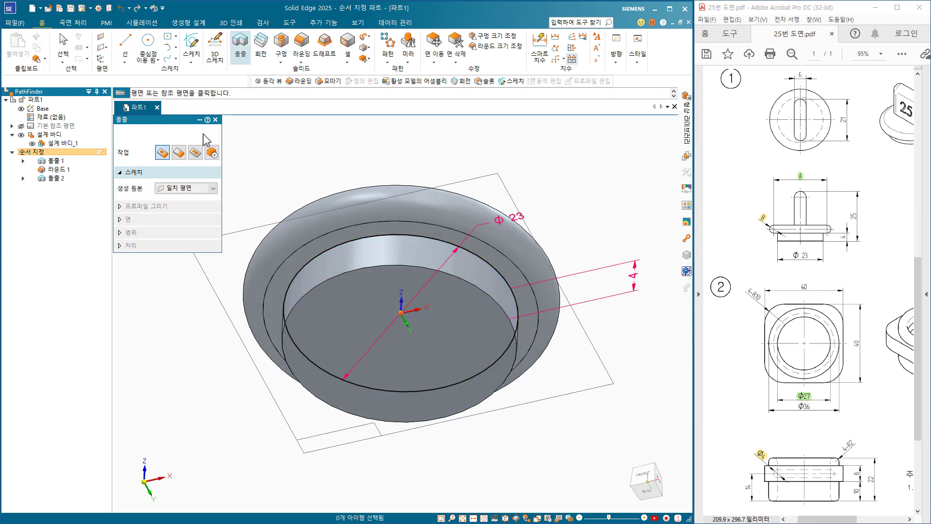
key("Escape")
key("ctrl+i")
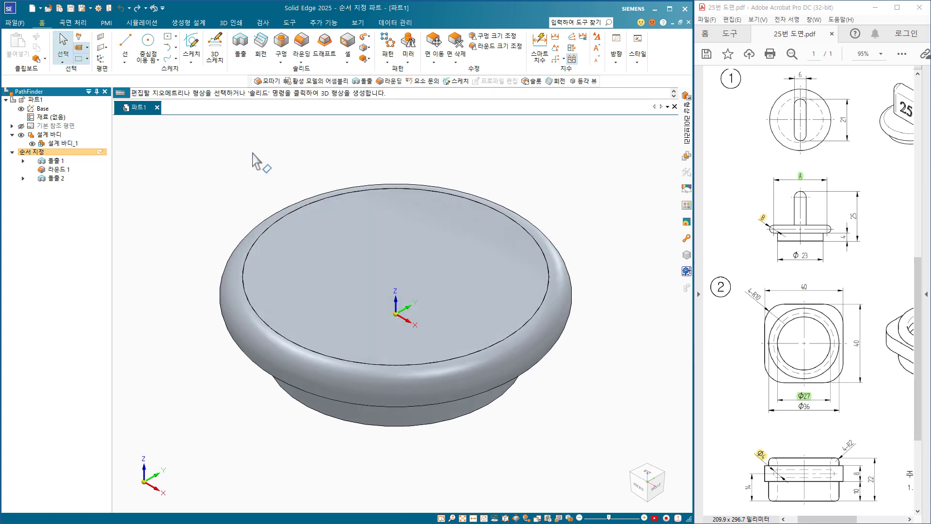
- Start an extrusion sketch on the disc's top face, with the sketch x-axis aligned to the model's X direction
left_click(240, 45)
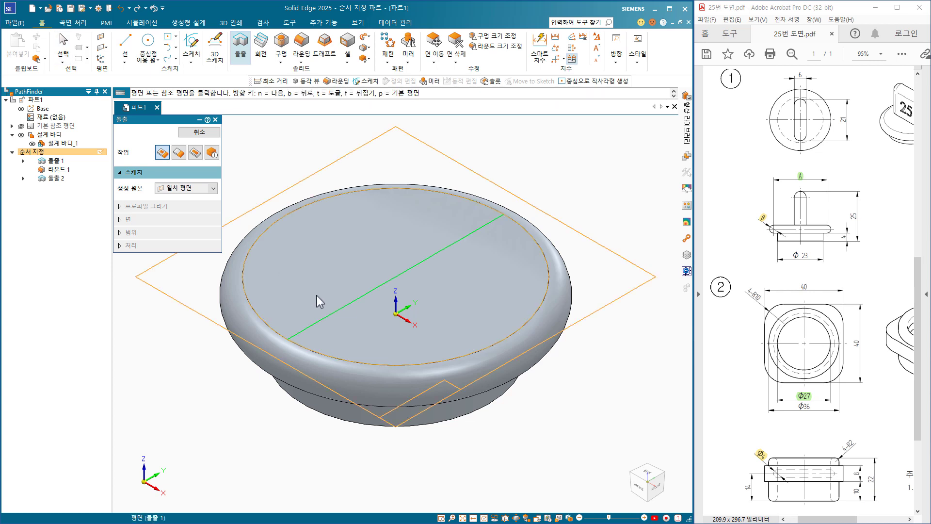
key("n")
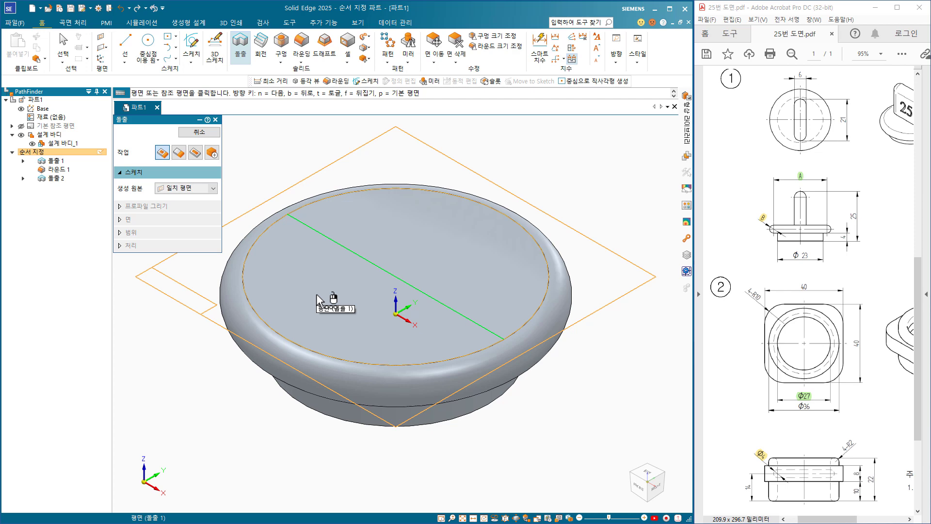
left_click(316, 295)
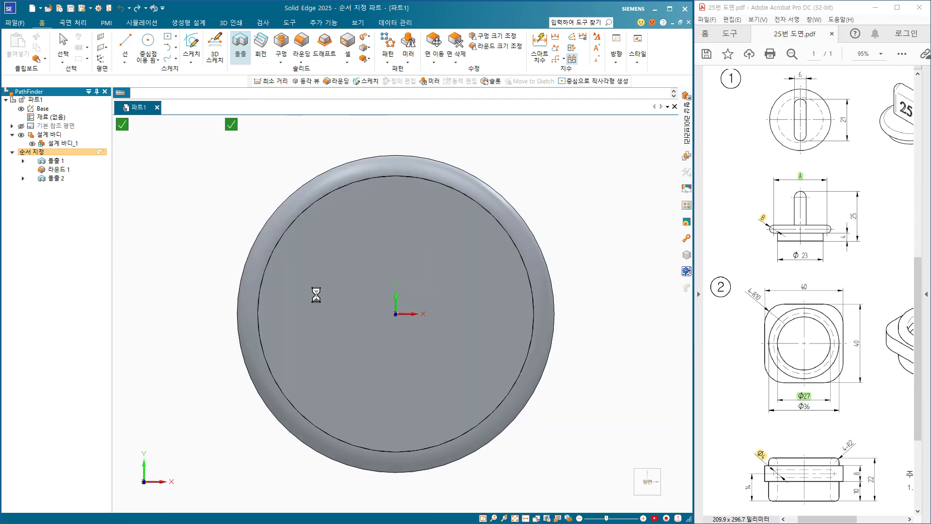
- Sketch a vertical line about 13.5 mm long, symmetric about the origin, using the symmetric line type
left_click(396, 313)
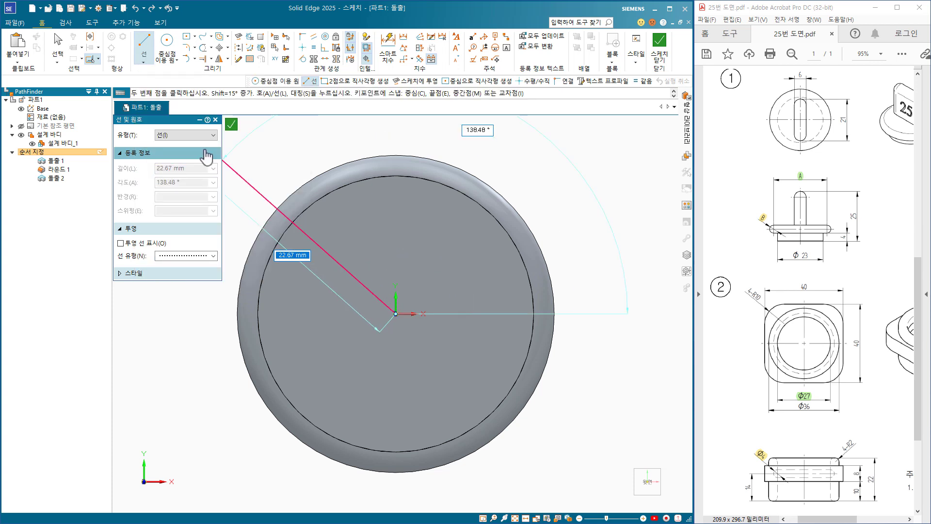
left_click(193, 138)
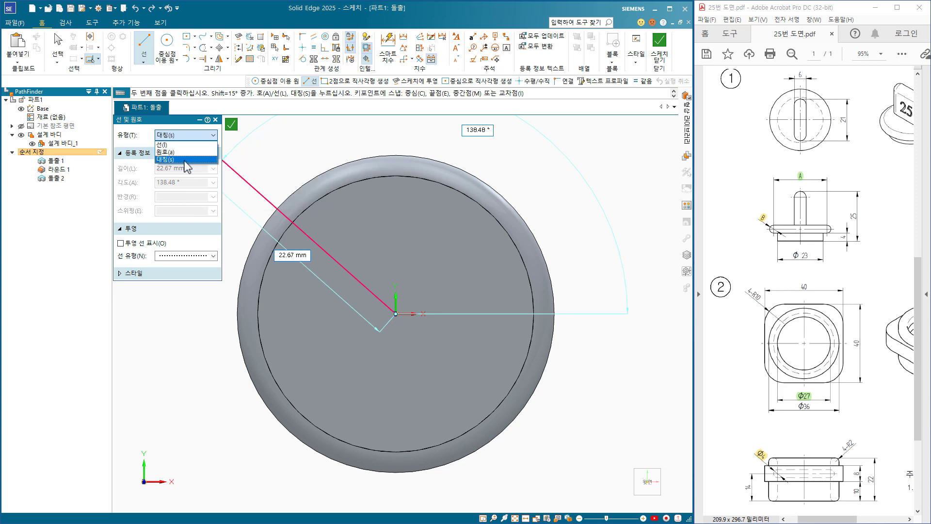
left_click(186, 160)
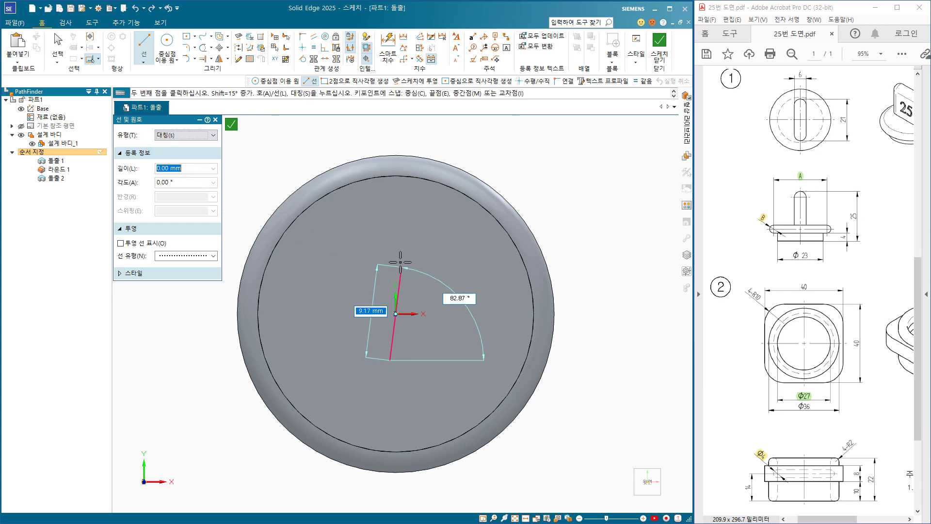
left_click(396, 245)
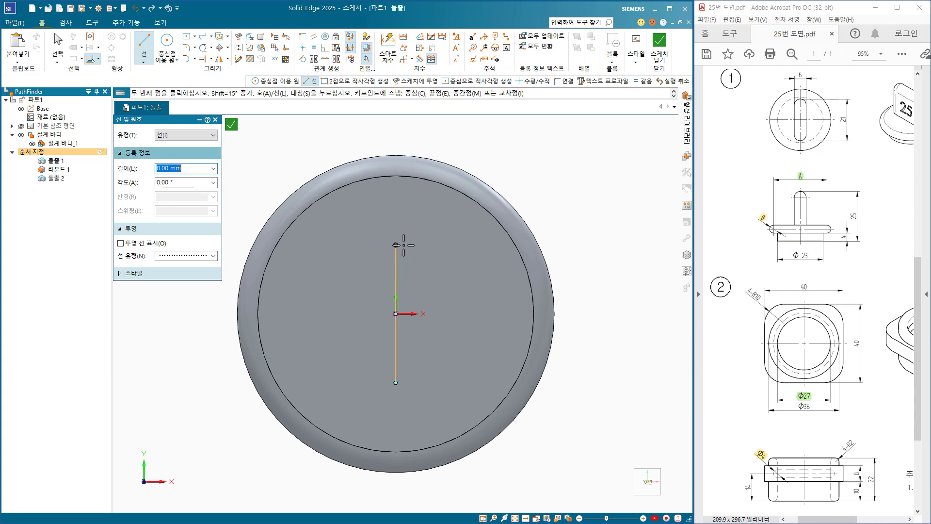
key("Escape")
- Dimension the vertical line's length and set it to 21 mm
left_click(388, 49)
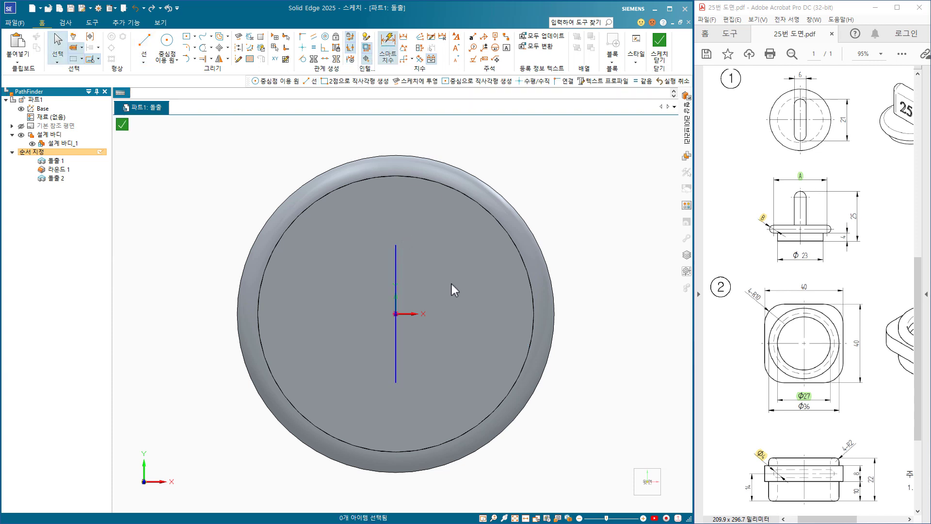
left_click(396, 276)
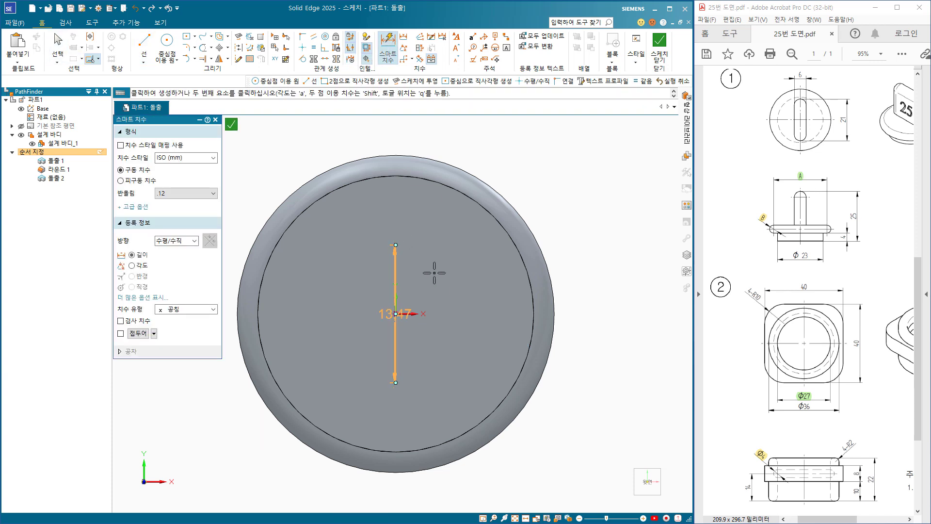
left_click(450, 269)
key("Return")
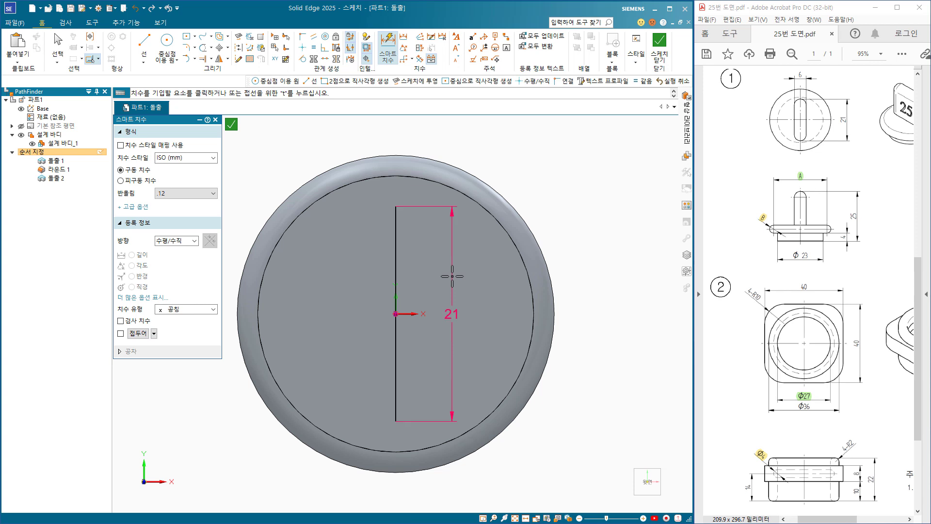
- Create a 6 mm wide slot profile around the 21 mm line with a symmetric offset and arc end caps
left_click(227, 36)
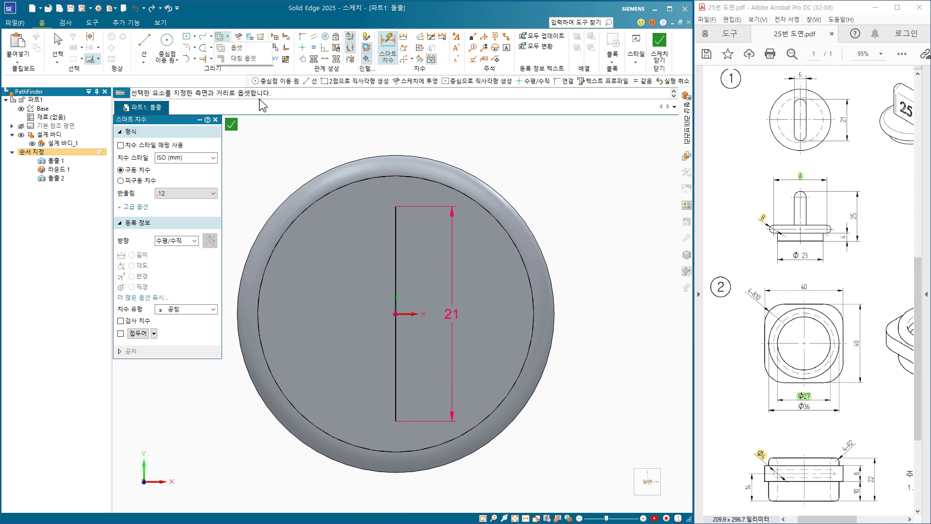
left_click(242, 58)
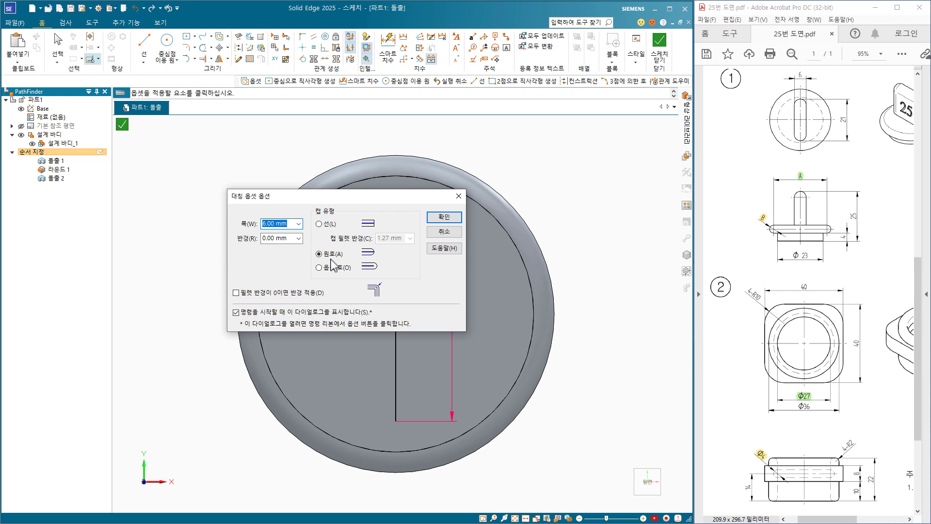
left_click(440, 215)
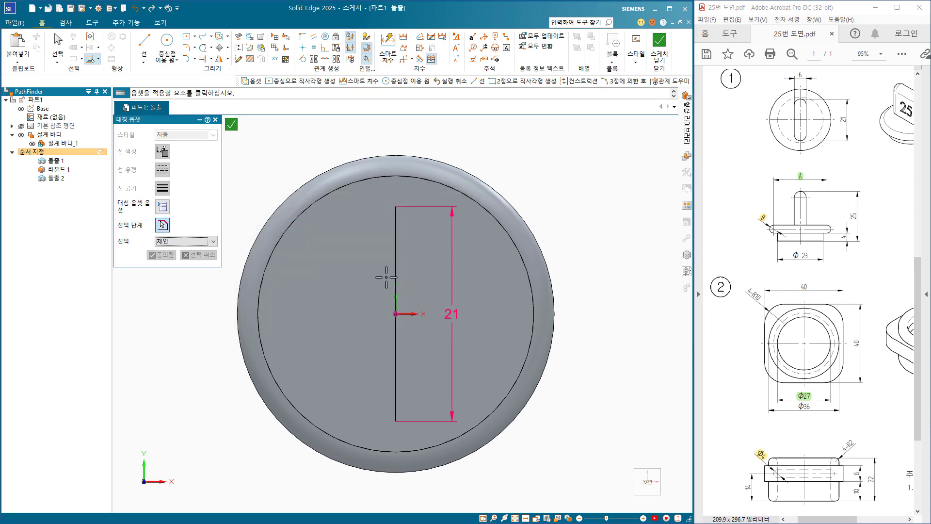
left_click(396, 250)
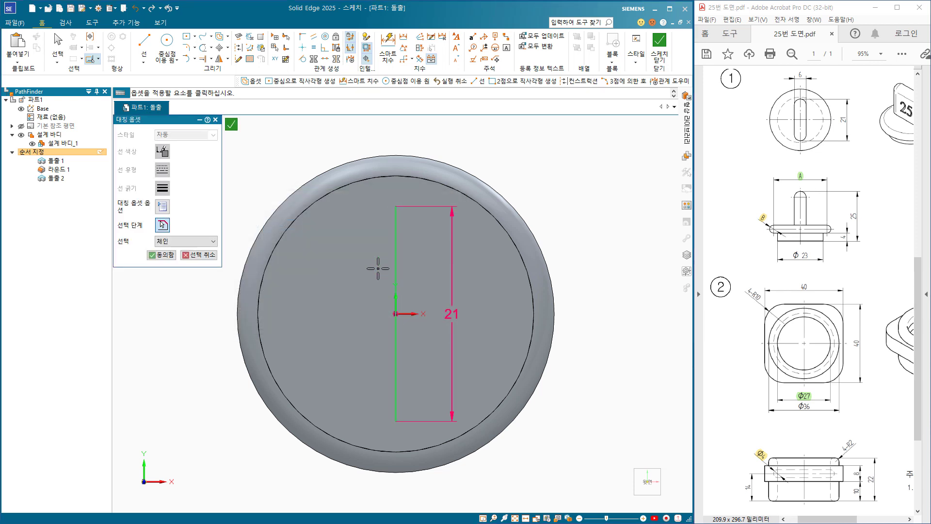
left_click(161, 255)
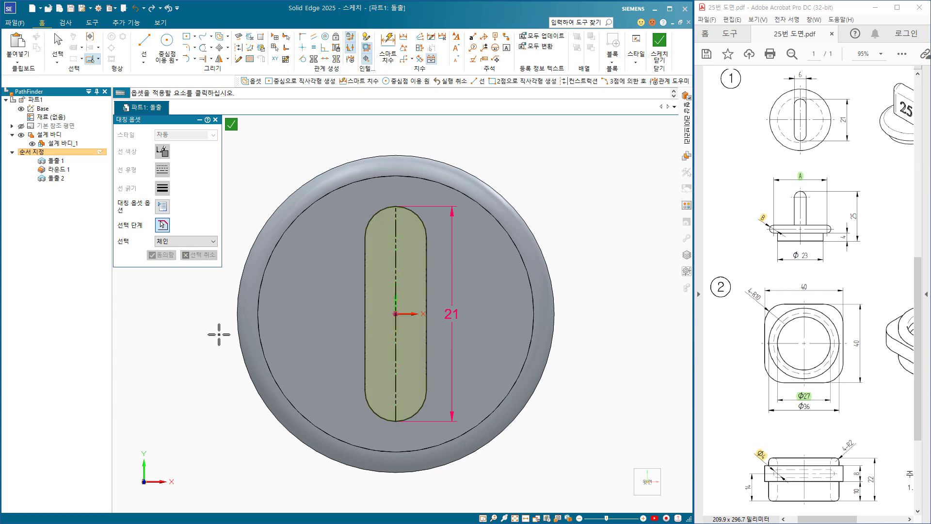
- Finish the sketch and extrude the slot profile upward from the disc's top face by 25-8 mm
left_click(659, 46)
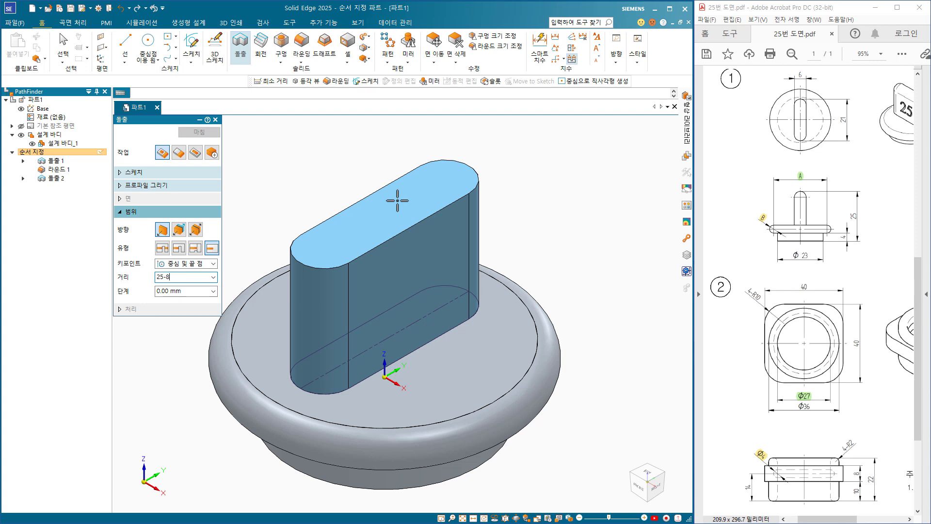
key("Tab")
key("Return")
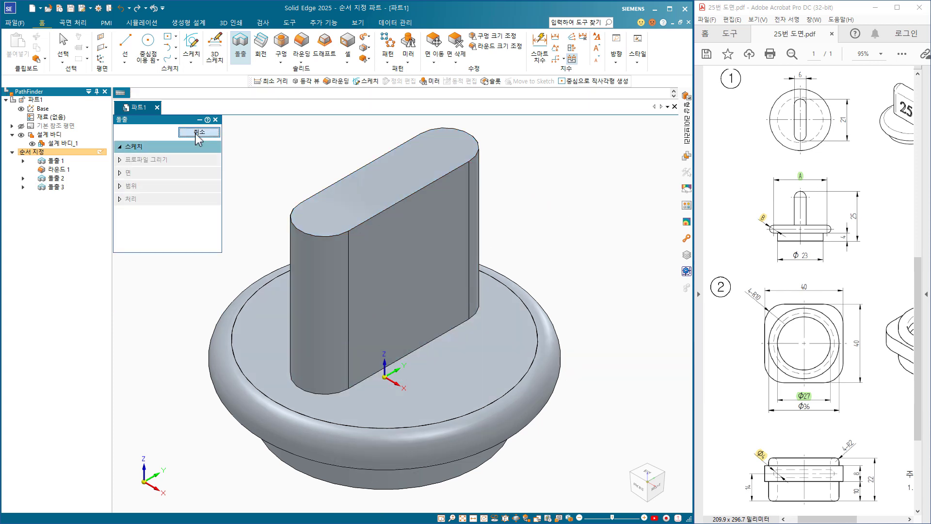
key("Escape")
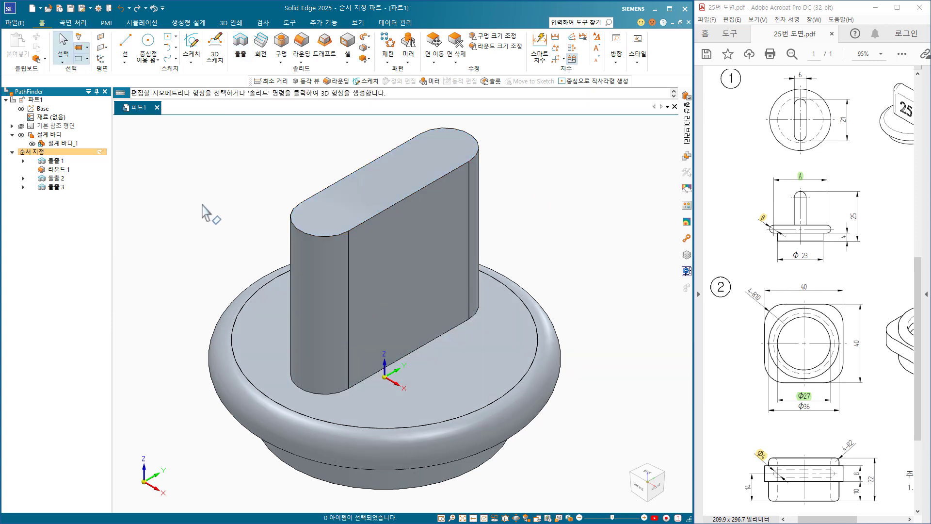
- Measure the minimum distance between the handle's top face and the lower boss's underside, and return to the isometric view
left_click(263, 23)
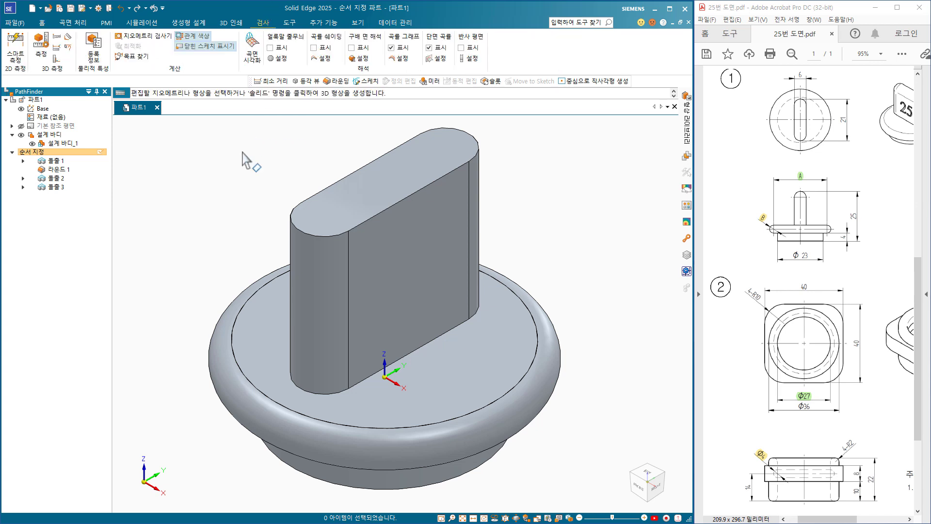
left_click(57, 48)
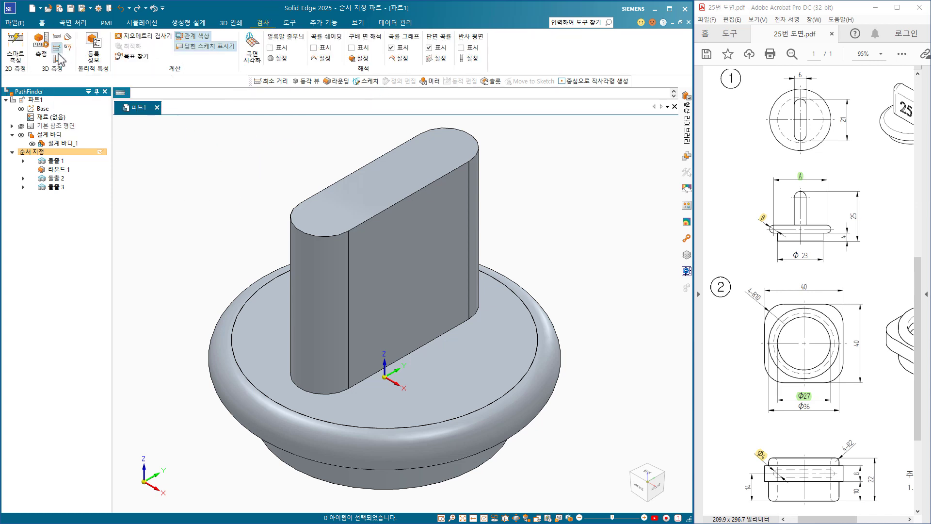
left_click(361, 185)
middle_click_drag(318, 249, 342, 324)
left_click(339, 319)
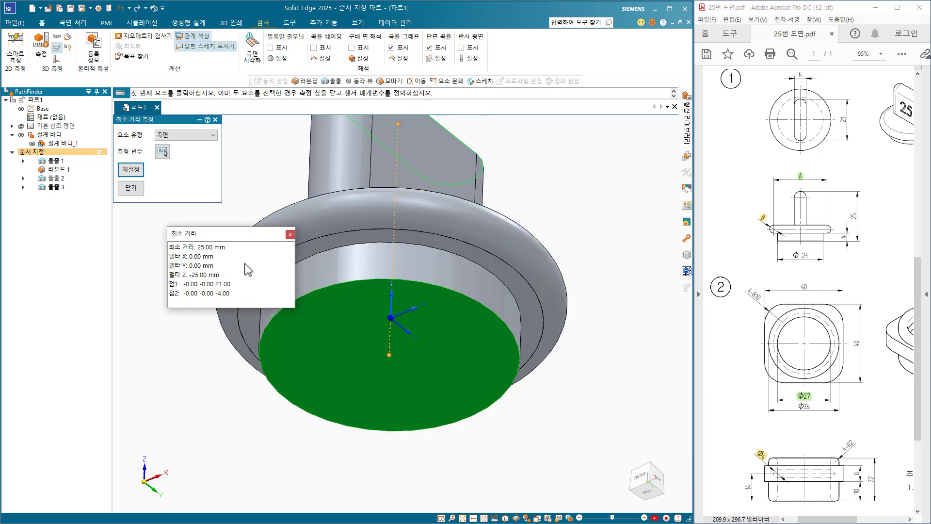
key("Escape")
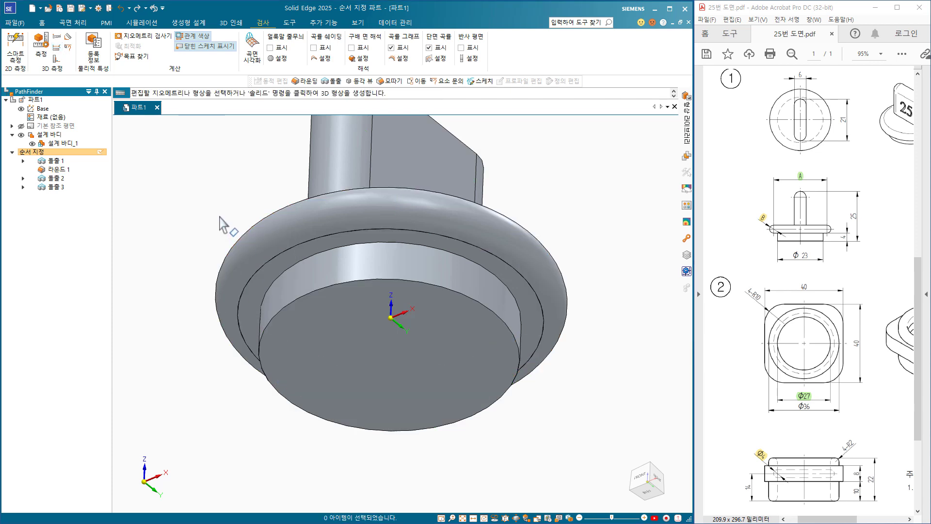
key("ctrl+i")
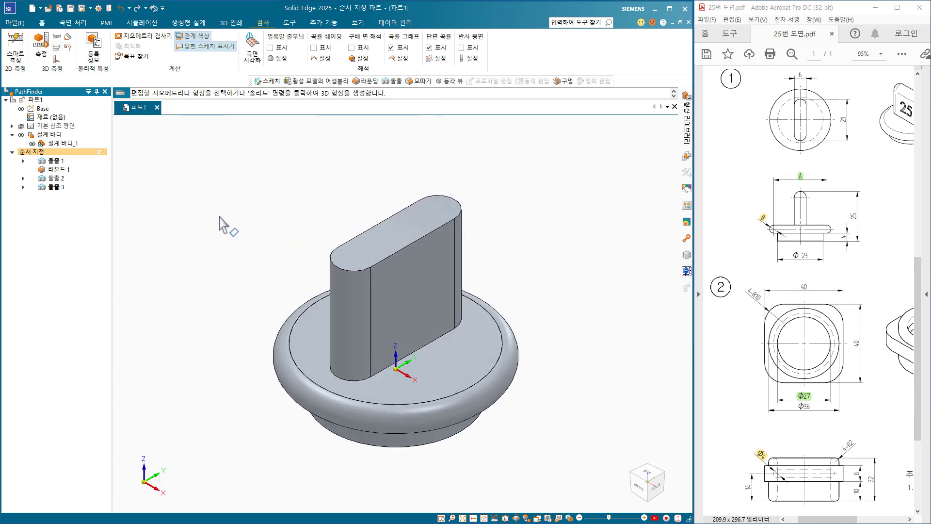
- Check the PDF drawing's rounding note and round the handle's top edge chain with a 3 mm radius
left_click_drag(830, 403, 750, 341)
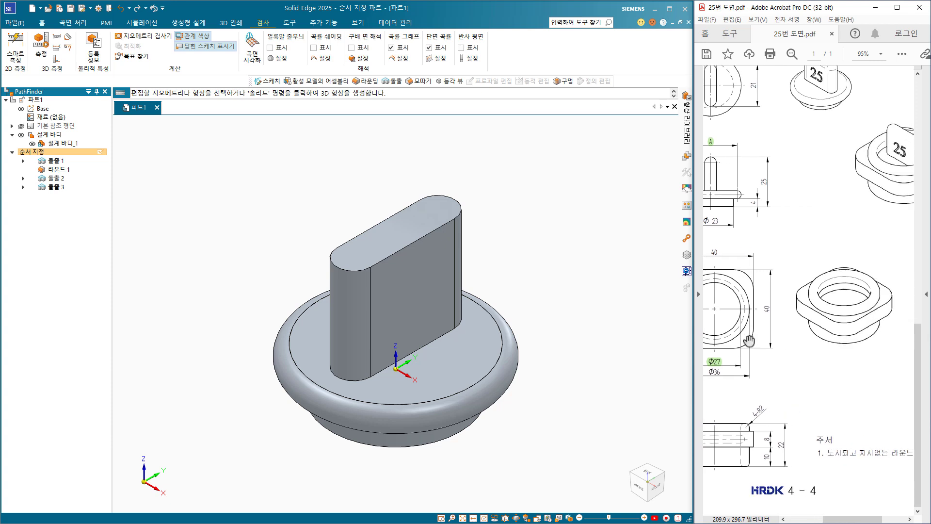
left_click_drag(862, 401, 789, 393)
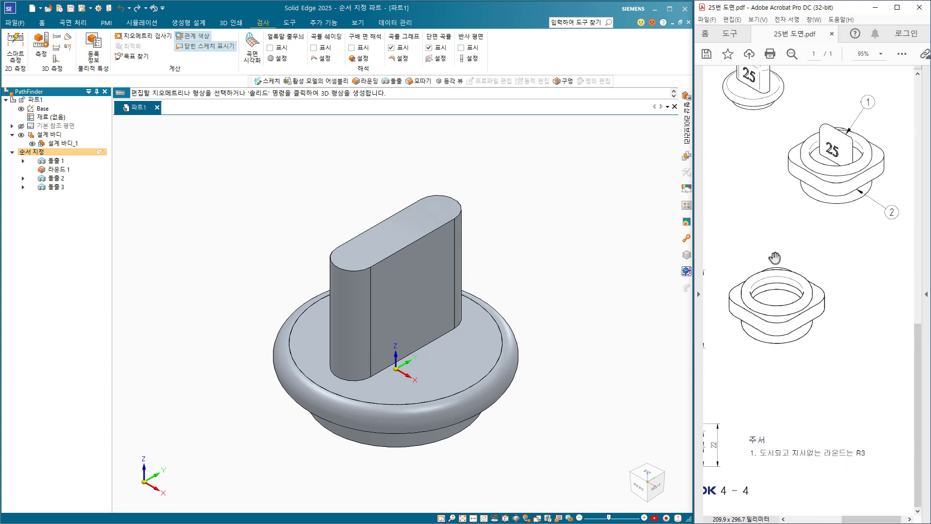
scroll(796, 223, "up", 10)
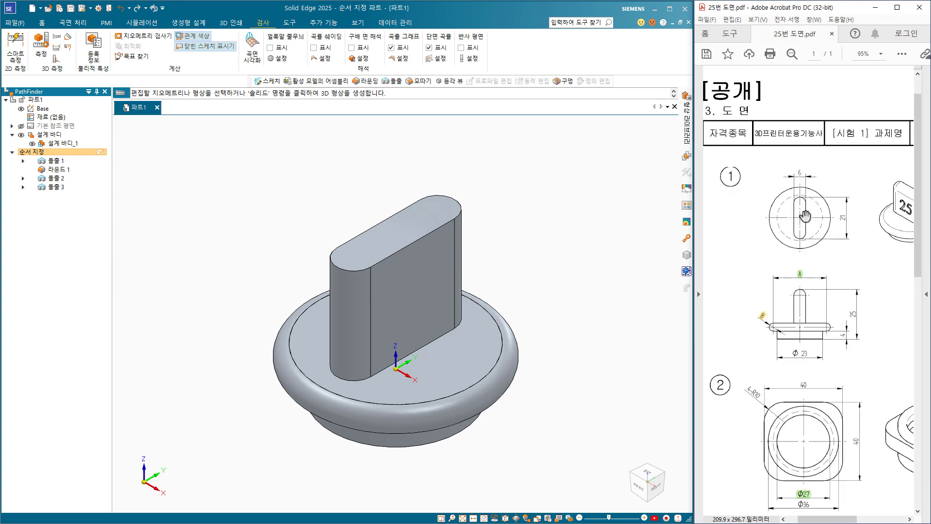
left_click(41, 22)
left_click(302, 46)
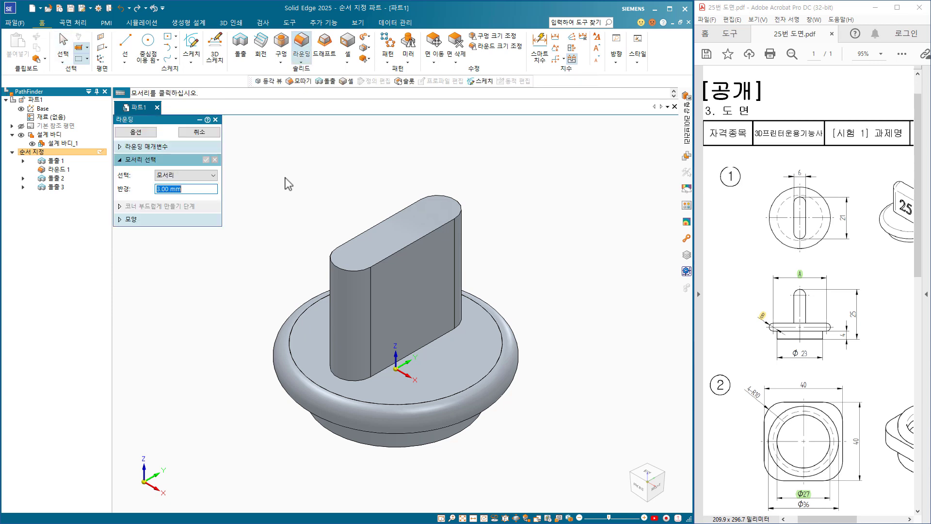
left_click(187, 176)
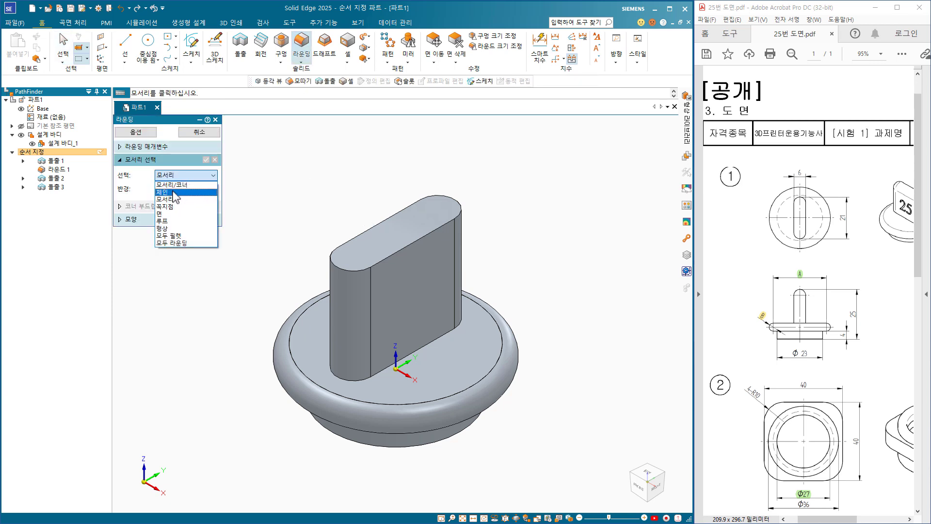
left_click(179, 191)
left_click(345, 268)
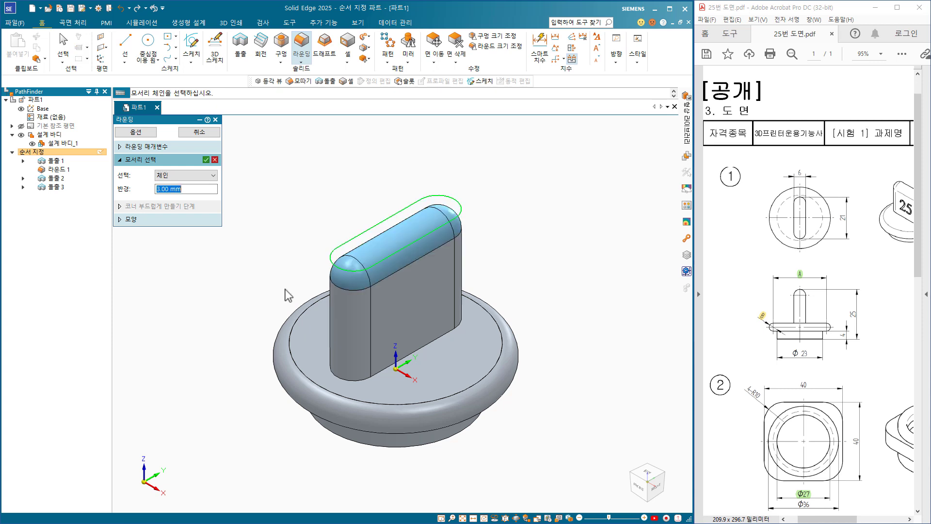
left_click(206, 160)
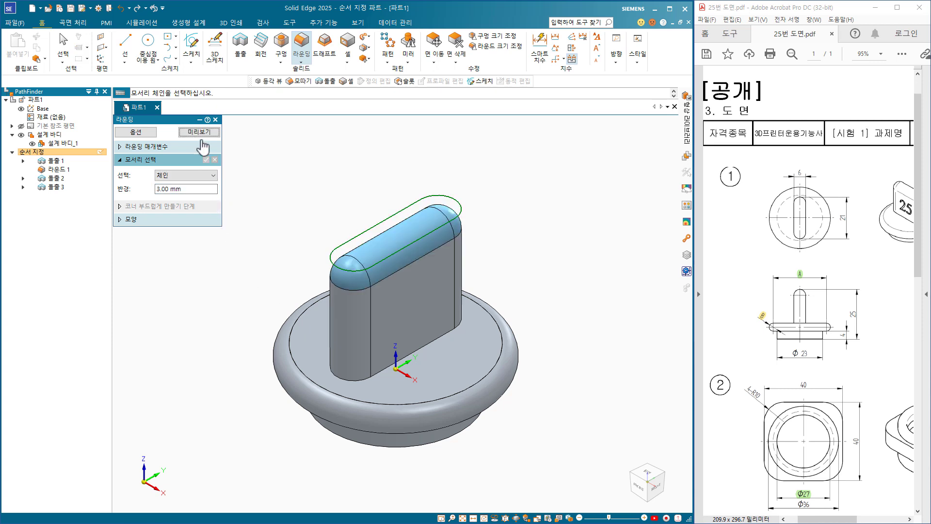
left_click(199, 131)
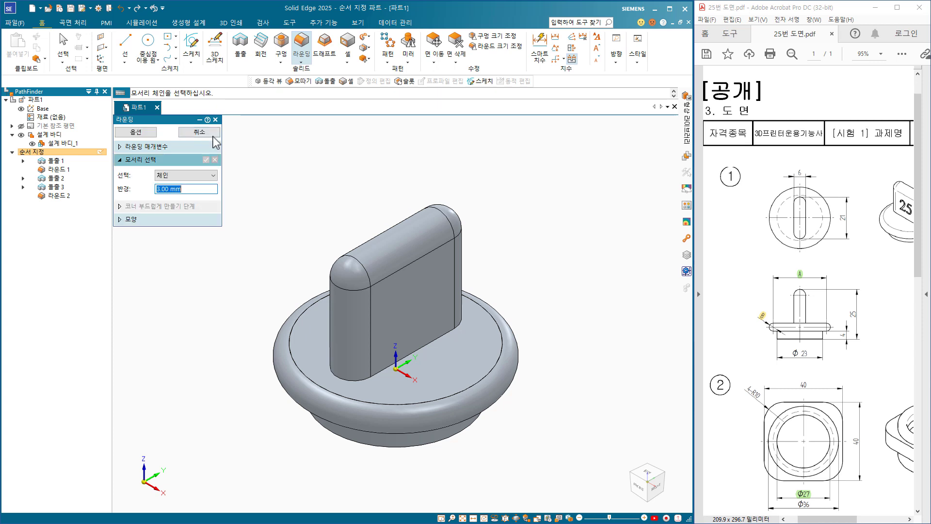
left_click(203, 136)
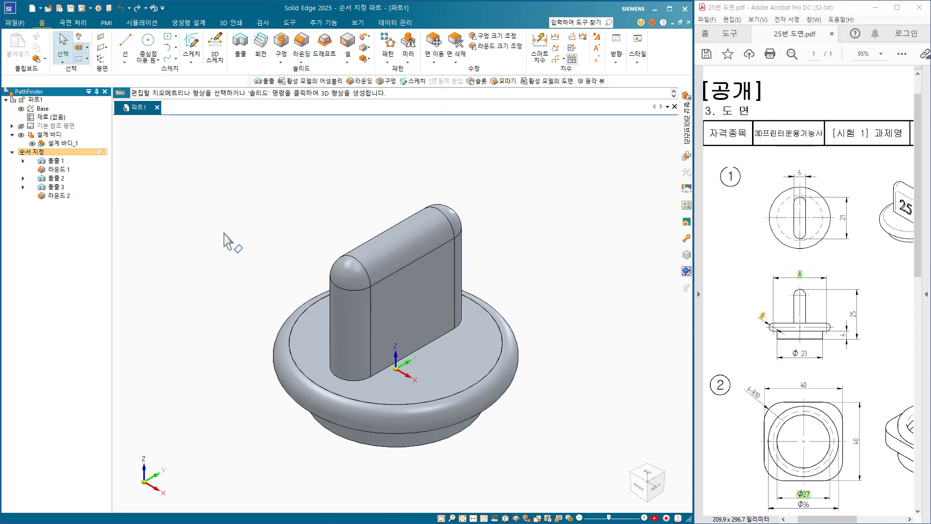
- Start an extrusion sketch on the handle's flat +X side and place the text profile "25" in a Korean font near its middle
left_click(259, 81)
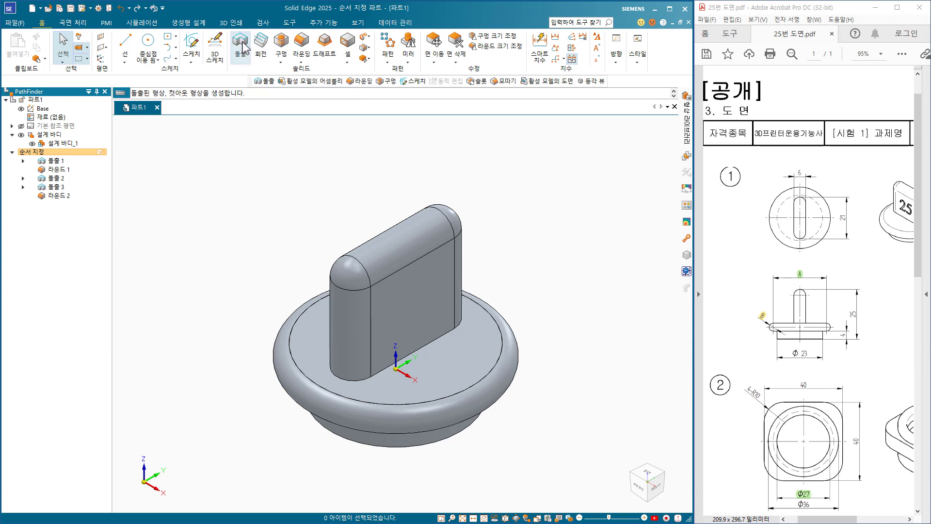
left_click(388, 288)
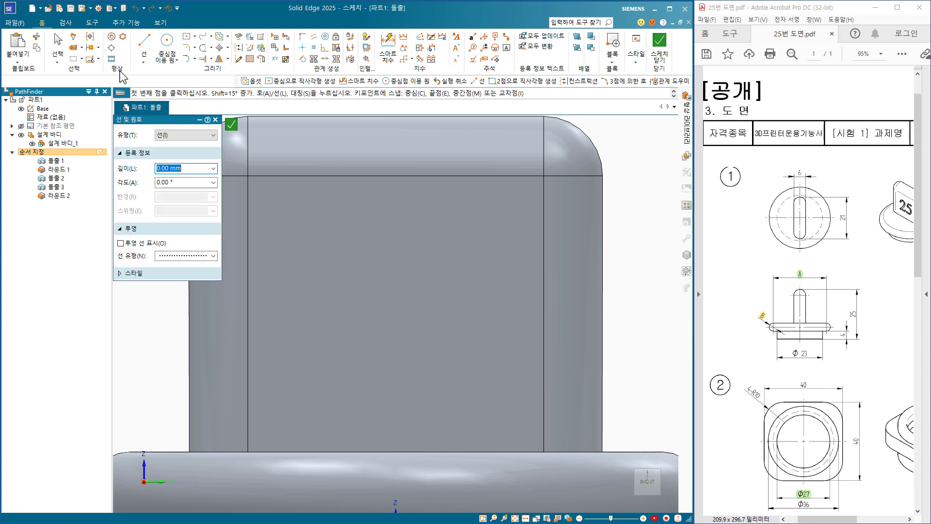
left_click(92, 22)
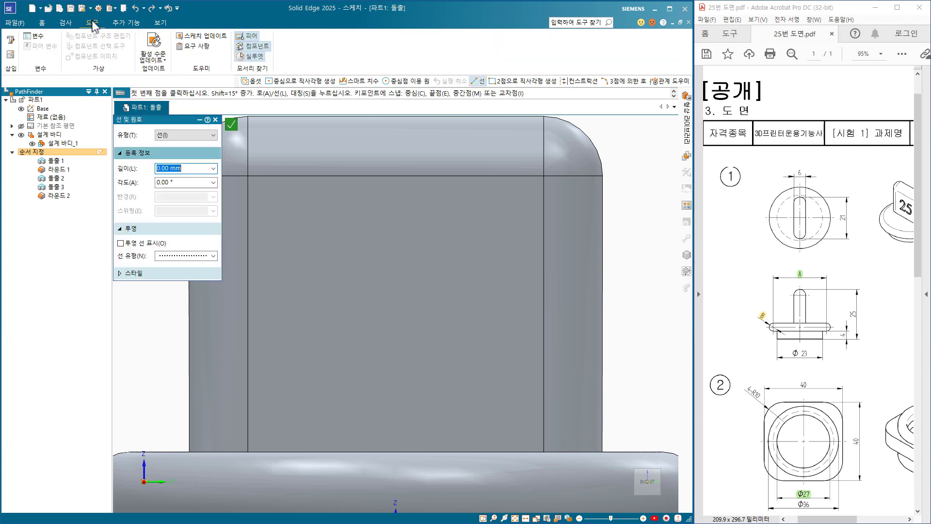
left_click(11, 39)
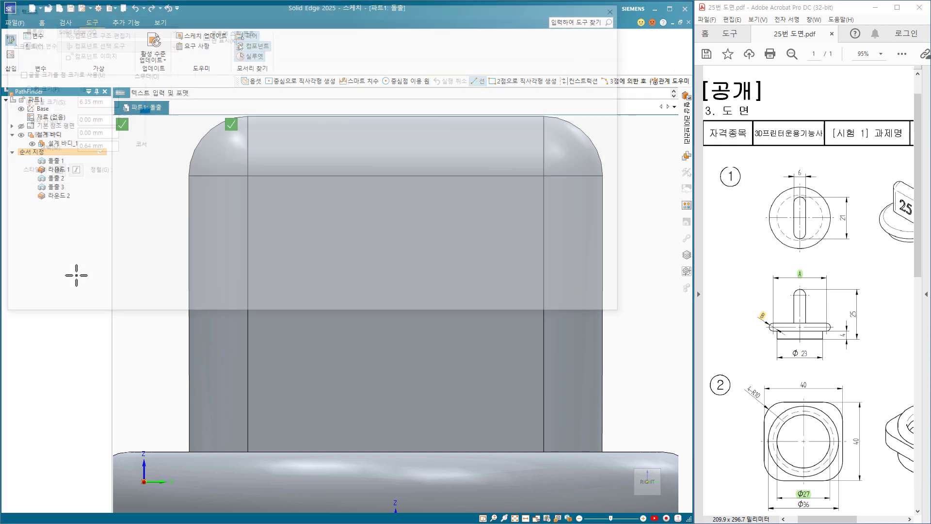
type("25")
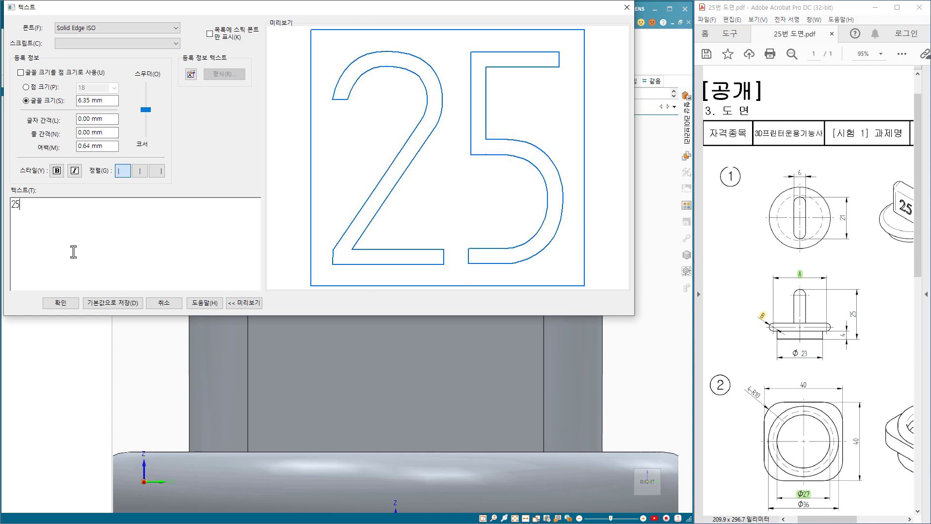
left_click(97, 28)
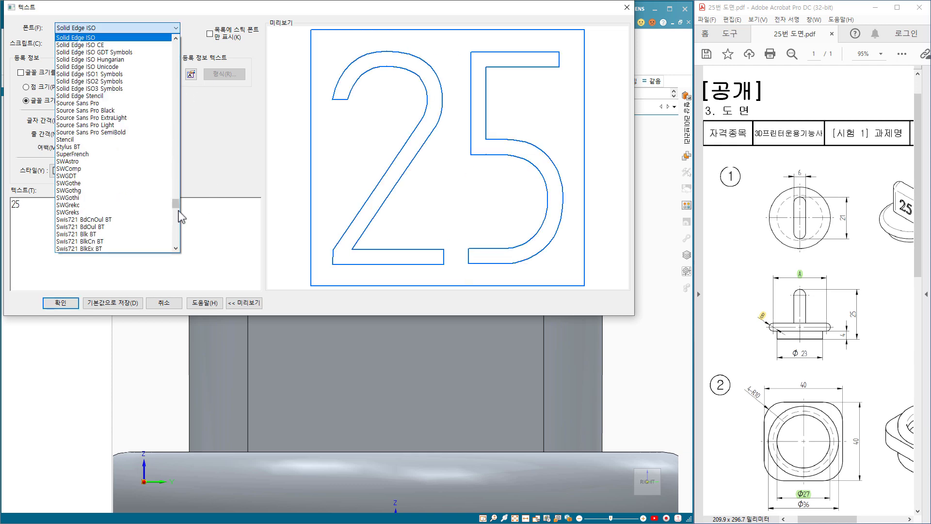
left_click_drag(179, 211, 175, 246)
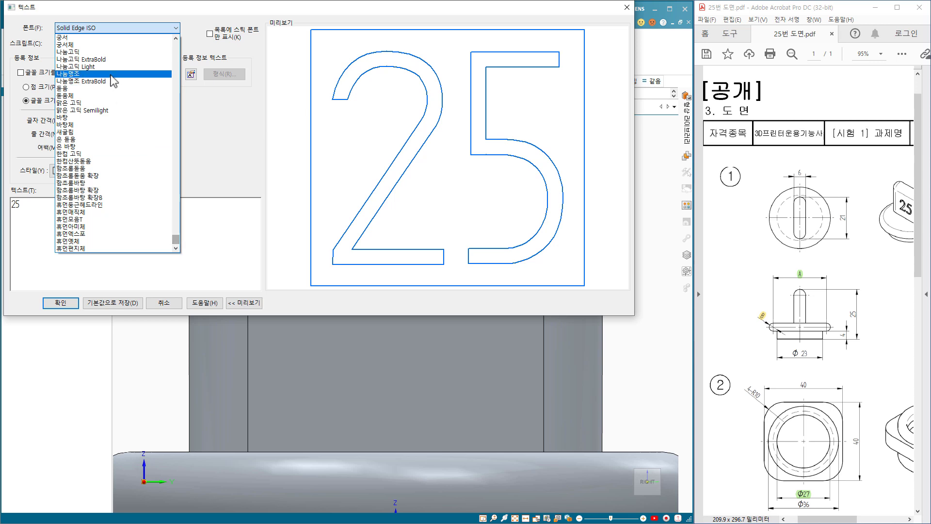
left_click(81, 81)
left_click(54, 308)
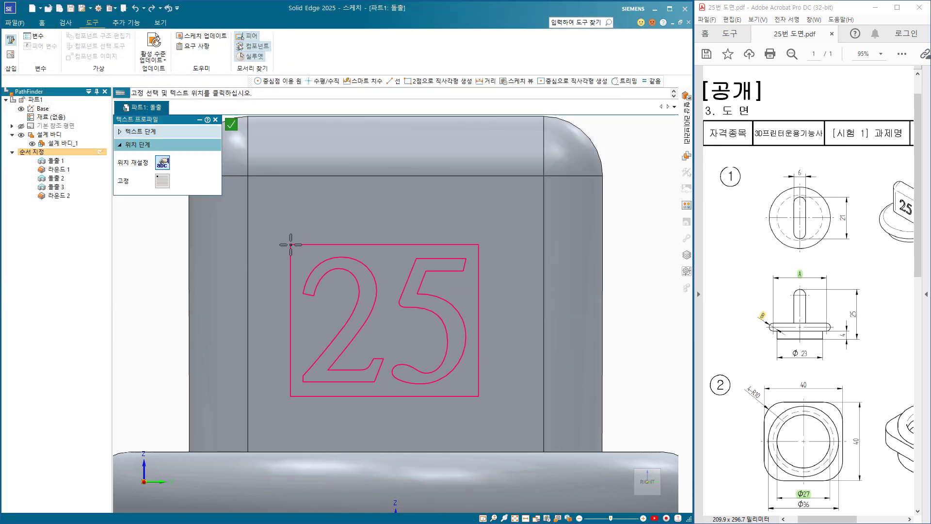
left_click(303, 236)
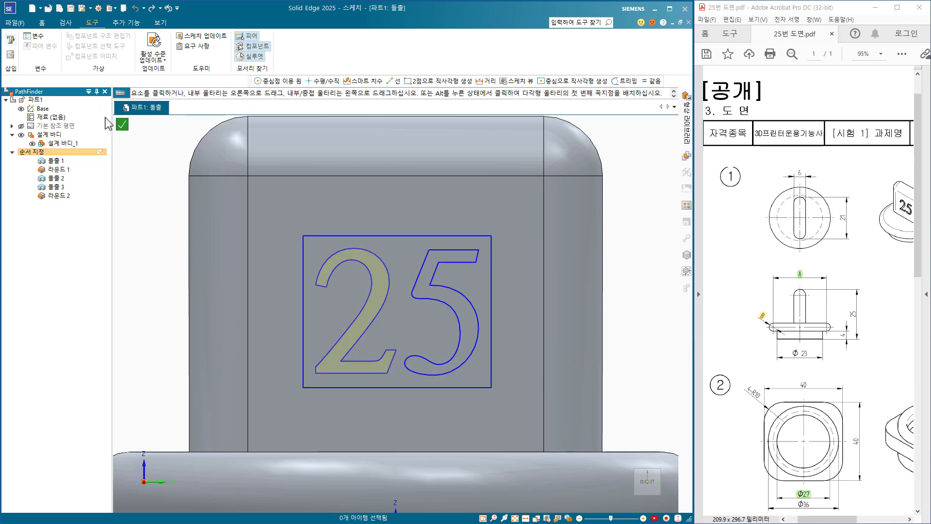
- Finish the sketch and cut the "25" text 0.5 mm deep into the handle's flat side
left_click(122, 126)
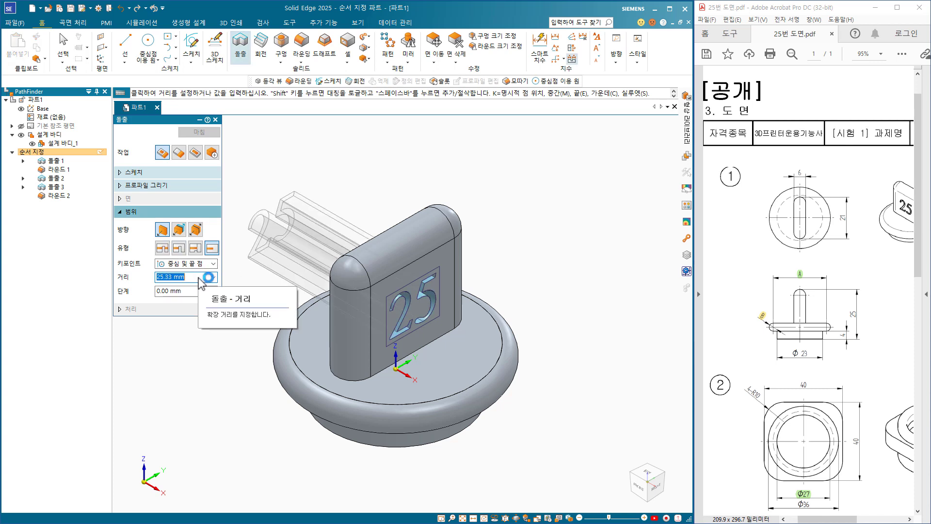
type("0.5")
key("Tab")
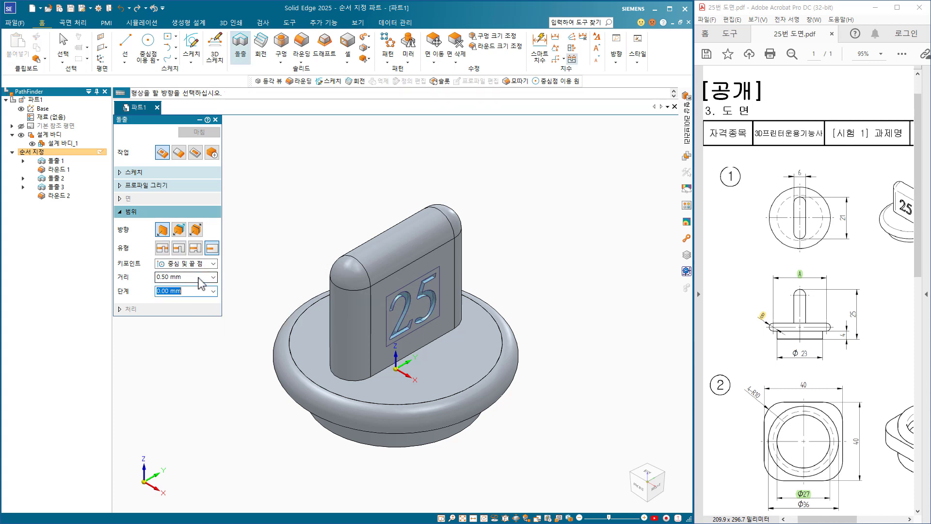
left_click(241, 208)
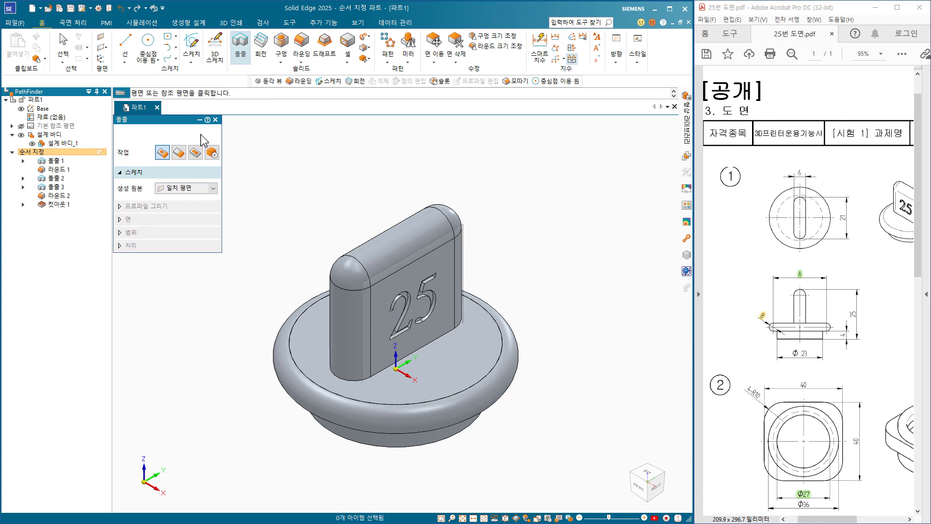
key("Escape")
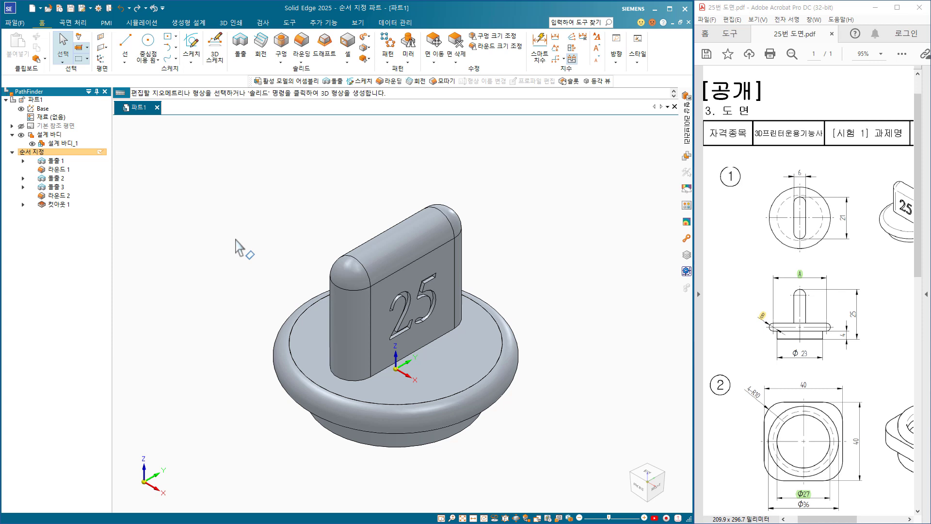
- Save the part as 25-1.par in a new folder named 25 inside the 01_Solid Edge folder
left_click(227, 273)
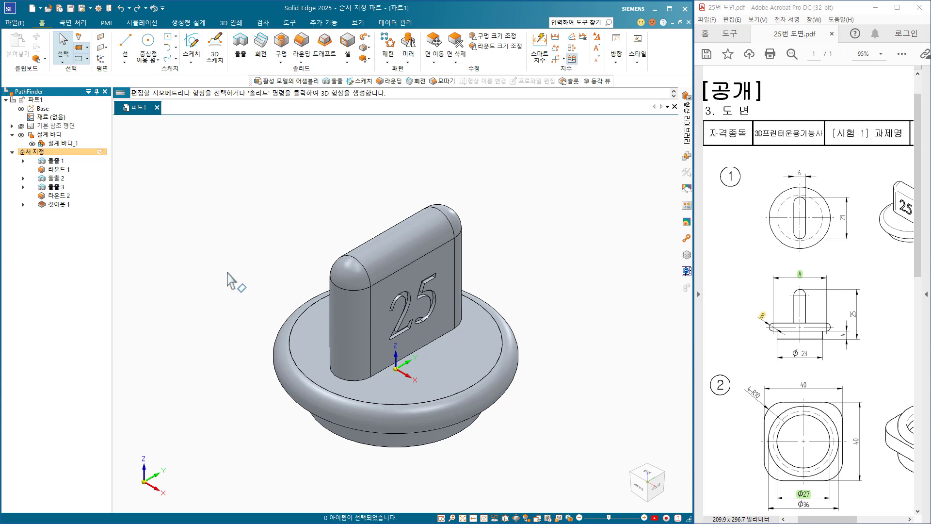
key("ctrl+s")
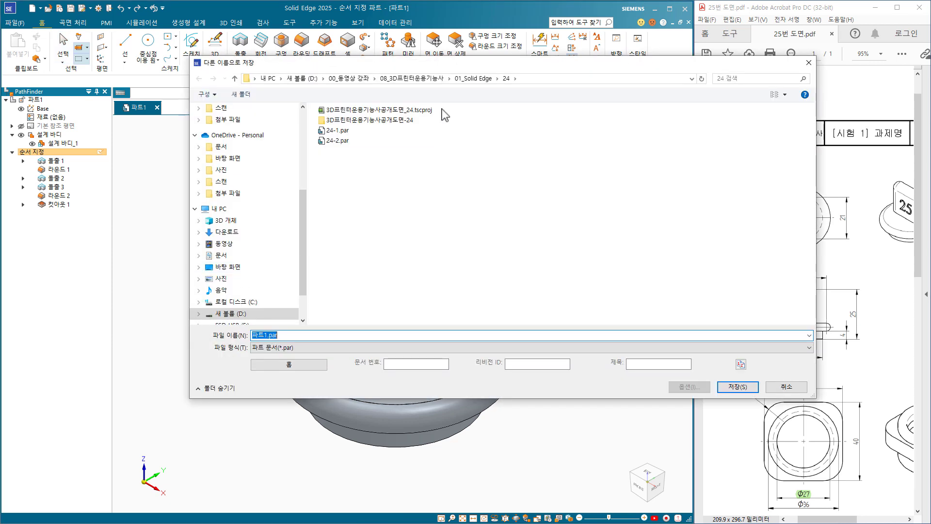
right_click(394, 168)
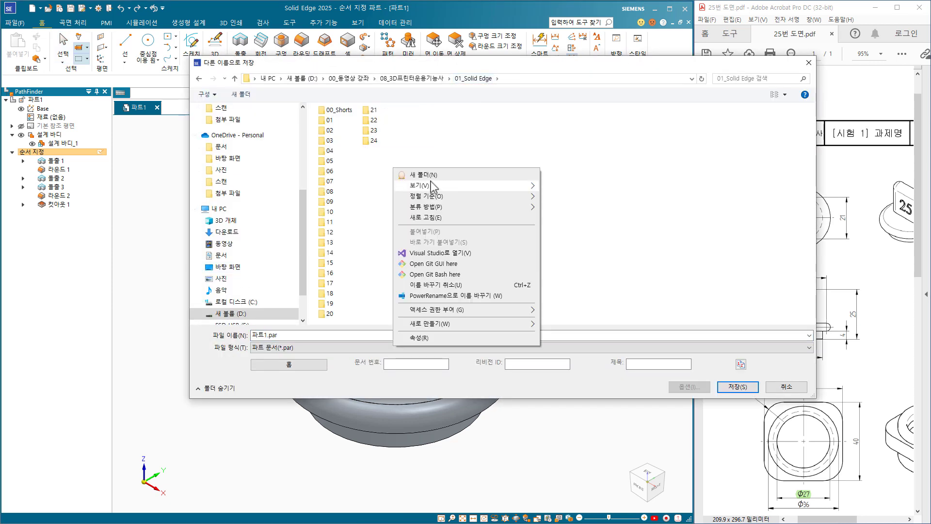
left_click(429, 176)
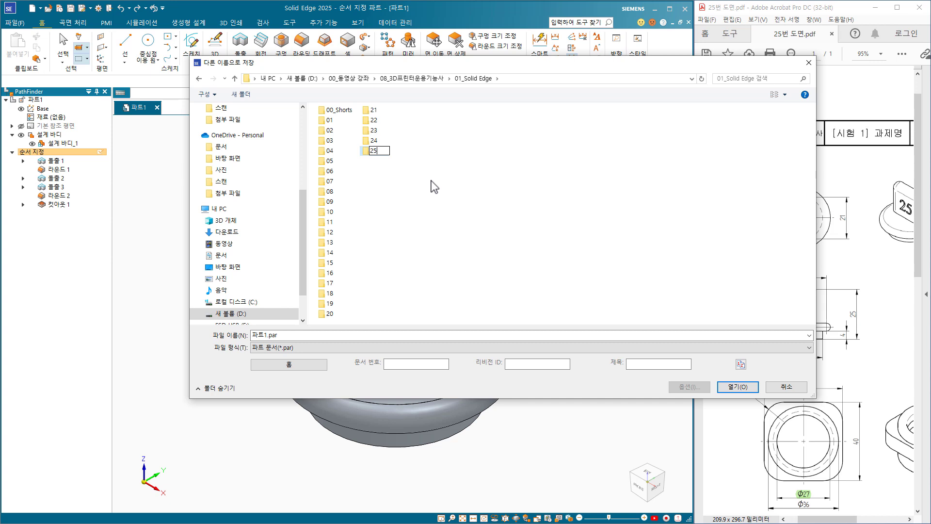
double_click(379, 156)
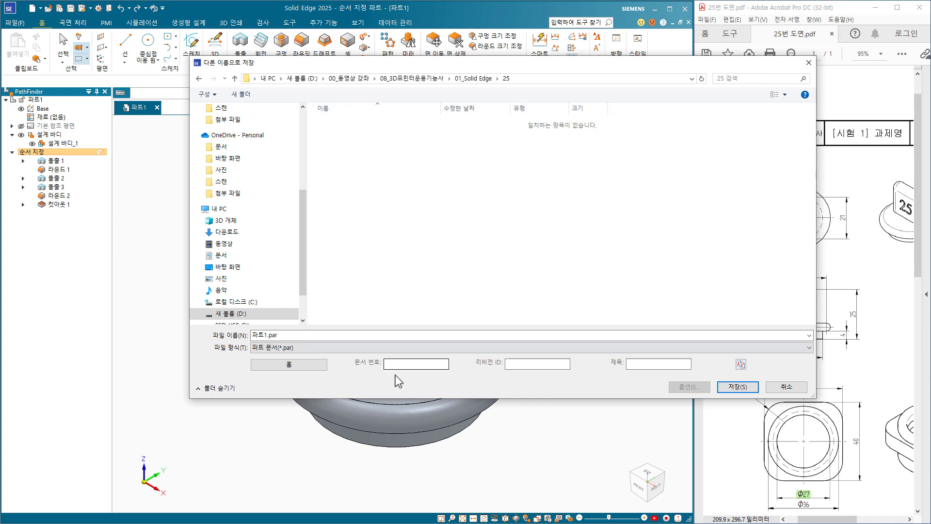
left_click(328, 335)
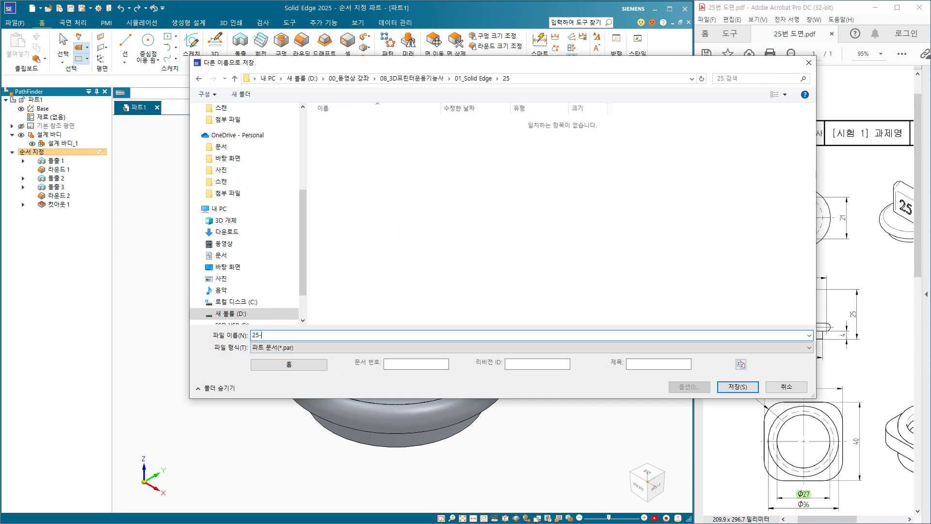
key("Return")
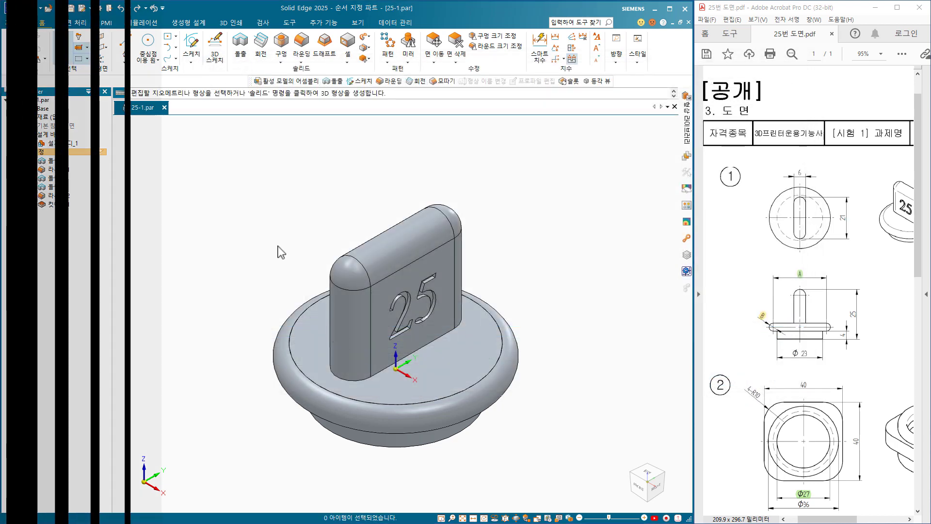
- Create a new part and sketch a circle about 43 mm in diameter, centred on the origin, on the XY plane for an extrusion
key("ctrl+n")
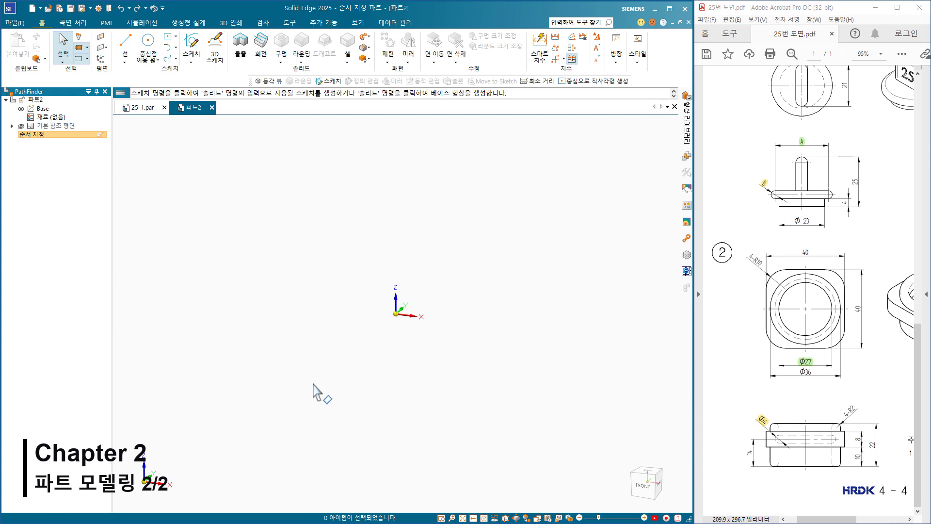
left_click(240, 47)
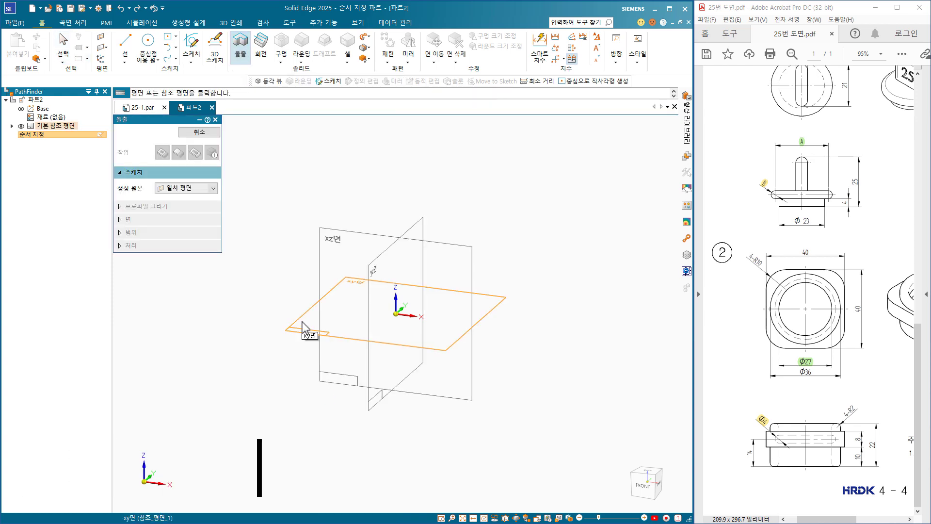
left_click(303, 322)
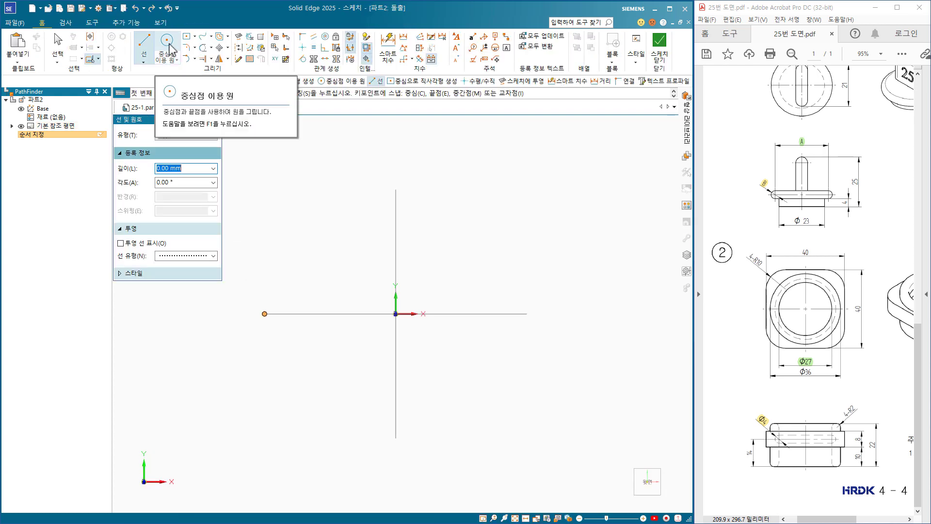
left_click(165, 49)
left_click(396, 314)
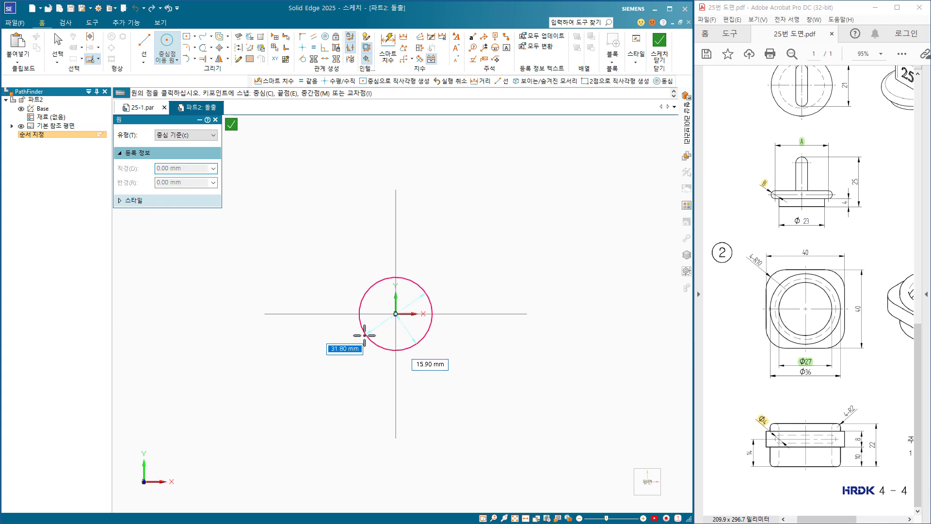
left_click(351, 333)
- Dimension the circle's diameter and set it to 36 mm
key("d")
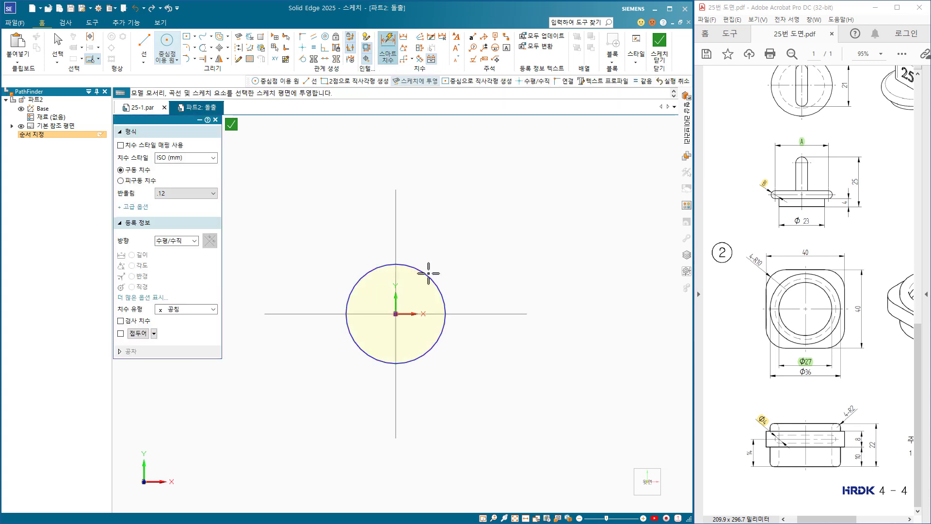
left_click(426, 272)
left_click(451, 244)
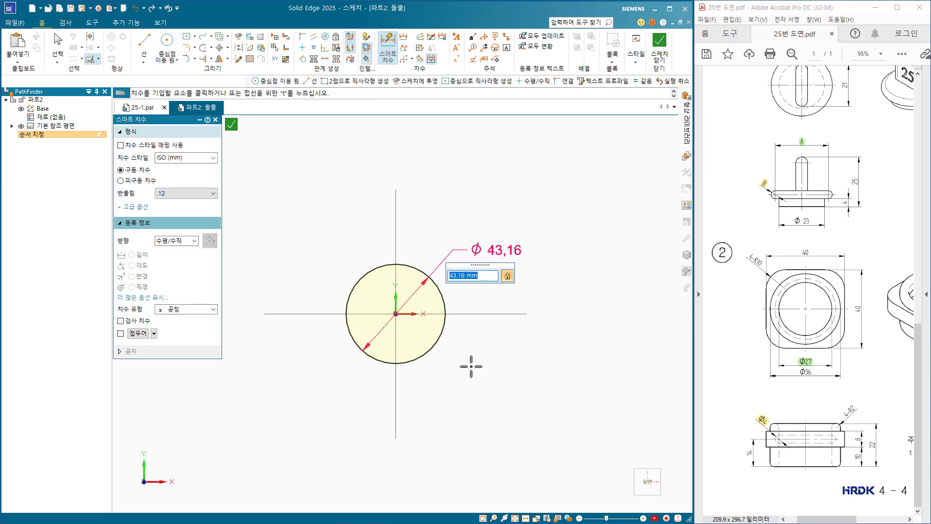
key("Return")
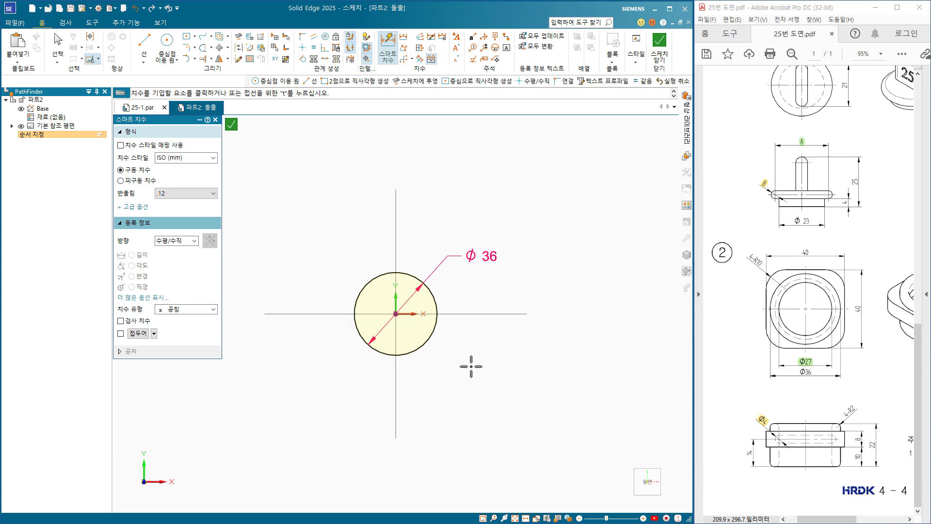
- Finish the sketch and extrude the circle symmetrically to a total height of 22 mm
left_click(658, 68)
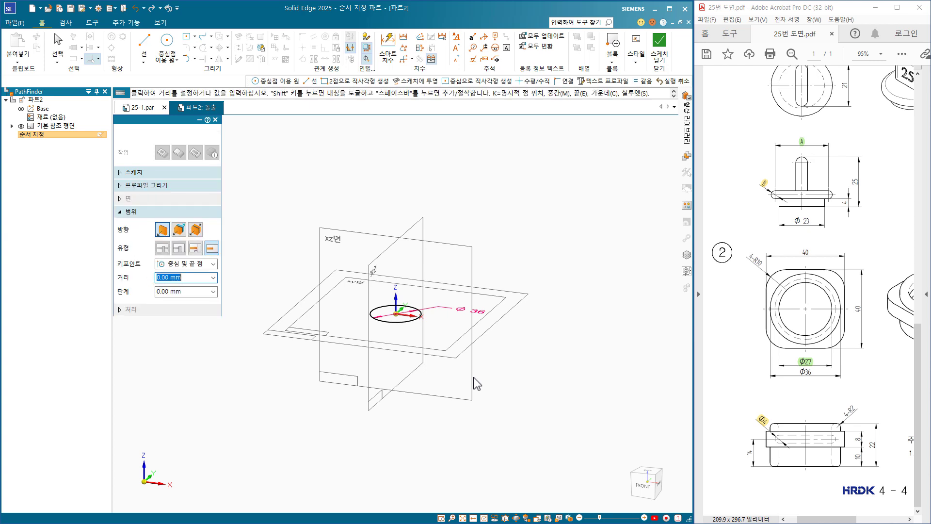
left_click(196, 229)
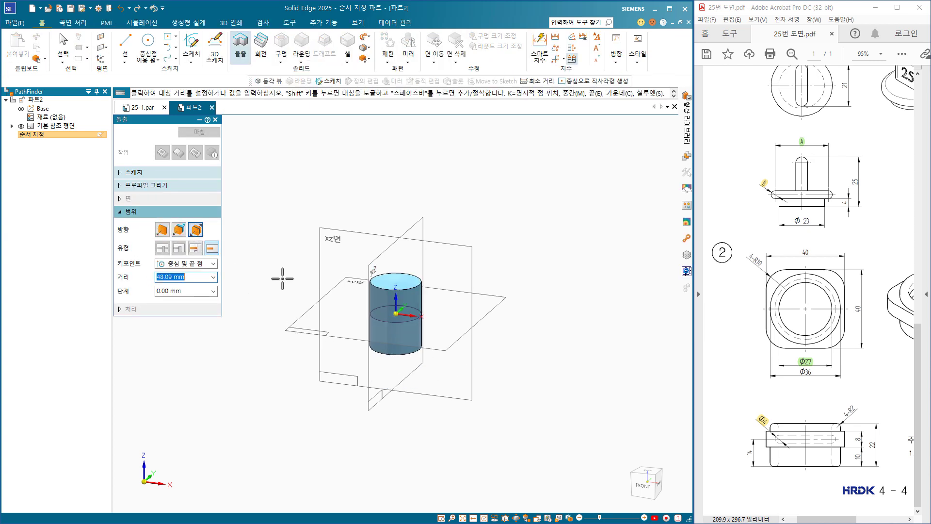
key("Return")
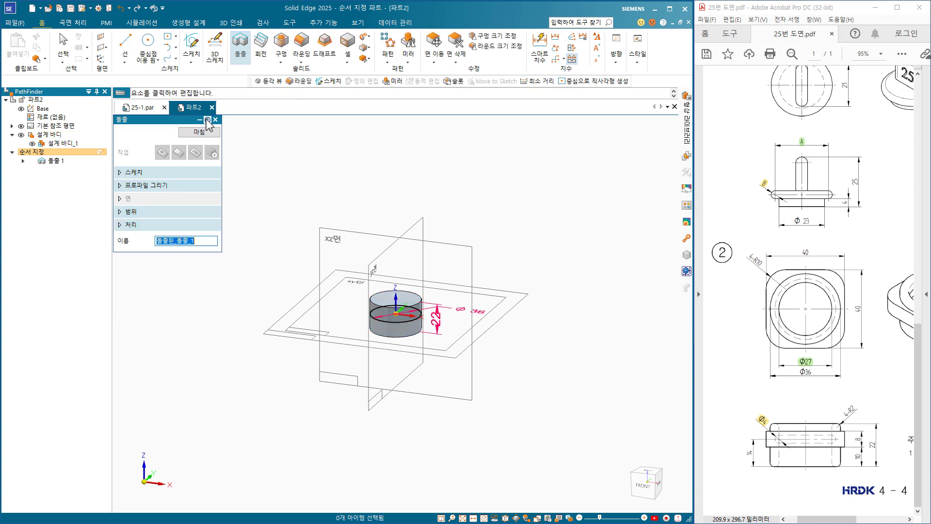
left_click(209, 133)
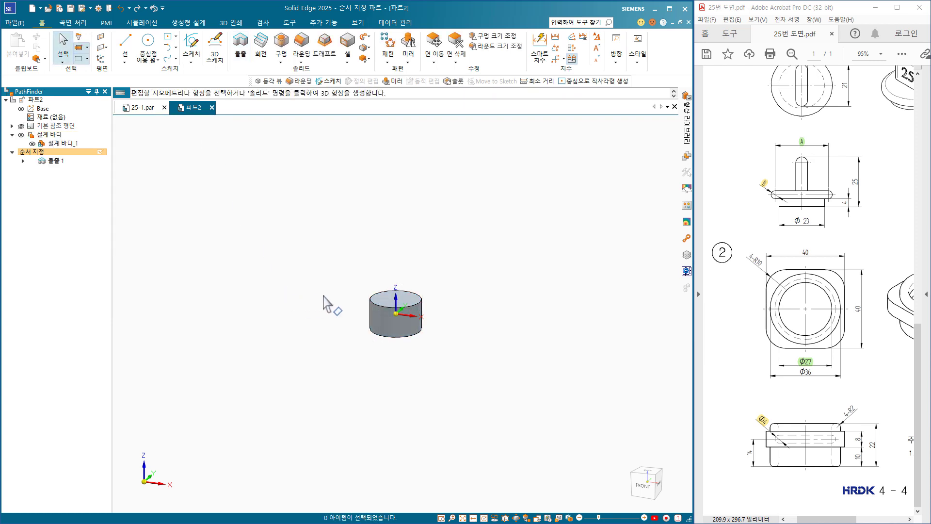
- Start another extrusion sketch on a plane parallel to the cylinder's top face, offset 4 mm below it
middle_click_drag(331, 269, 451, 354, "alt")
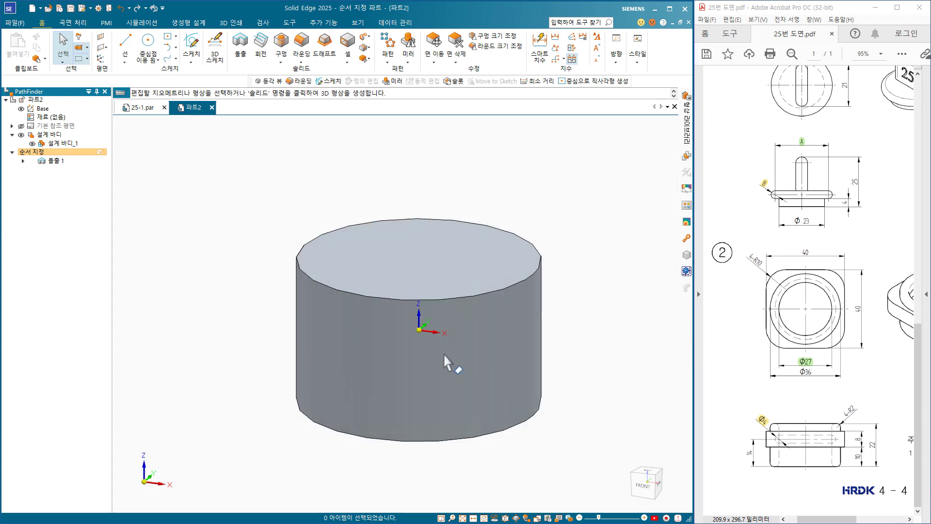
left_click(241, 56)
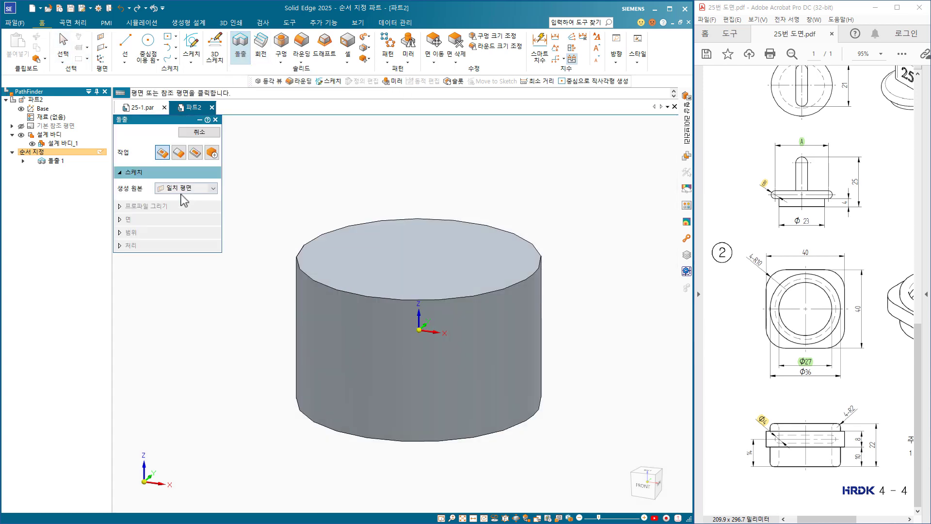
left_click(186, 188)
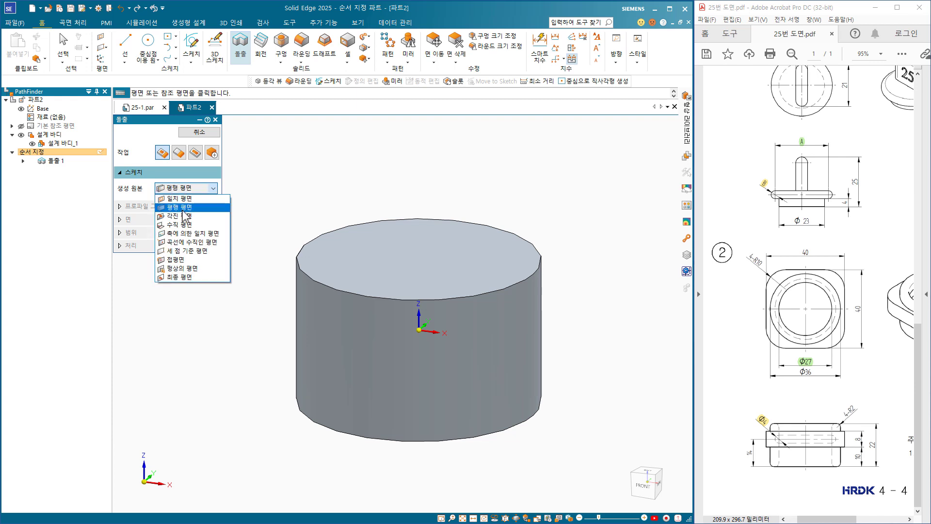
left_click(182, 208)
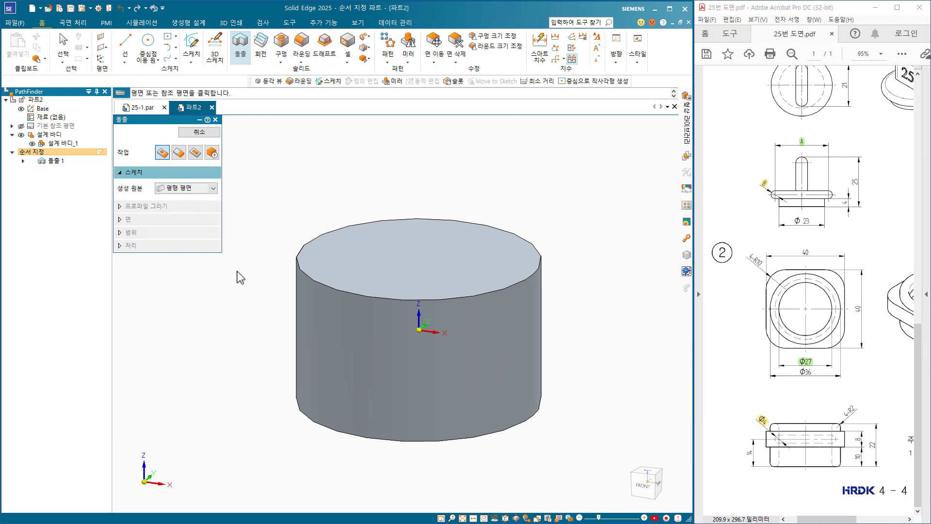
left_click(340, 265)
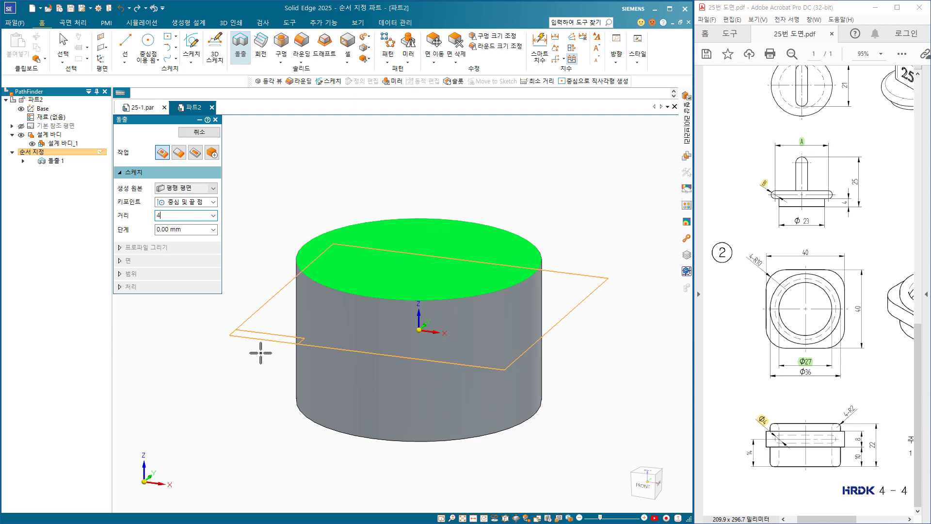
key("Tab")
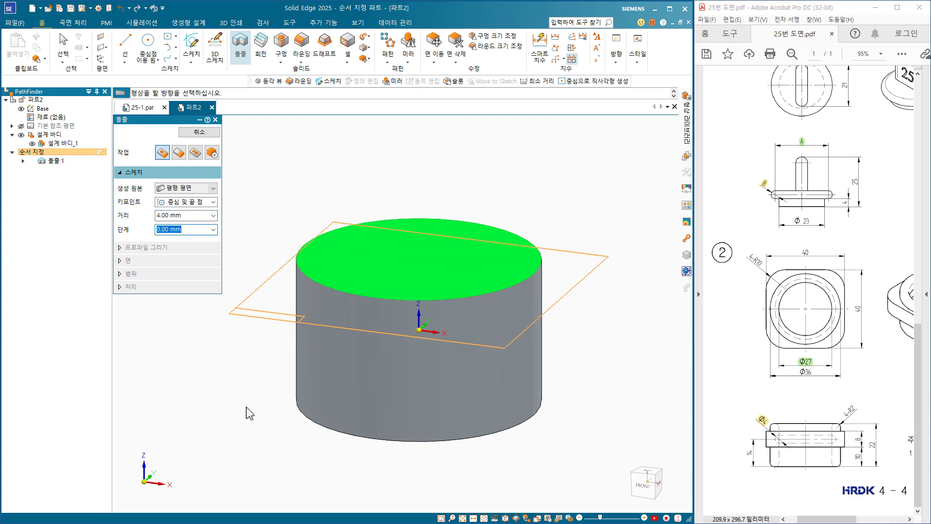
key("Return")
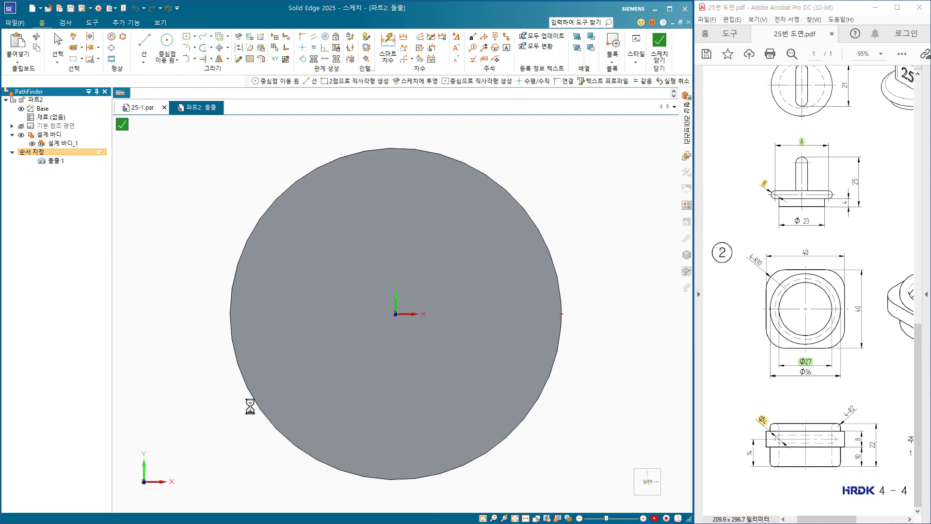
- Sketch a centre-based rectangle about 39 mm wide on the origin, wider than the cylinder
left_click(186, 39)
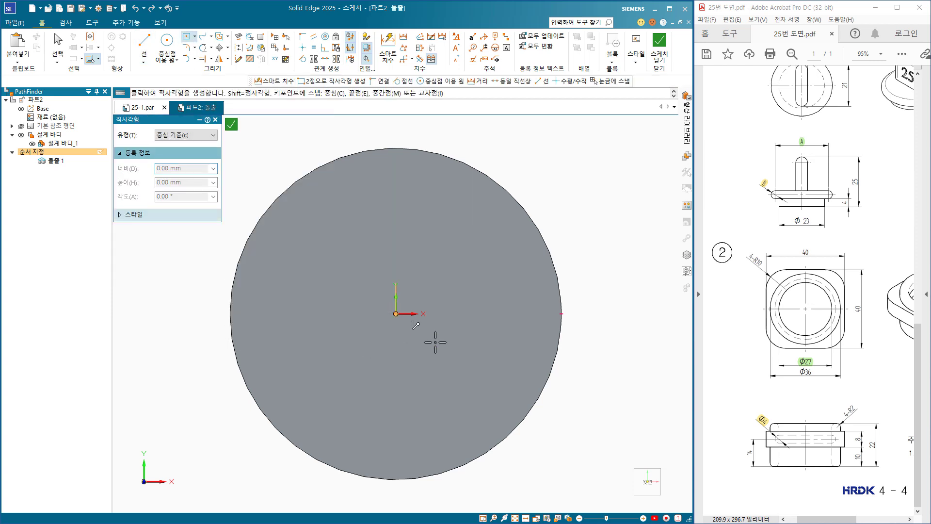
left_click(395, 313)
left_click(574, 201)
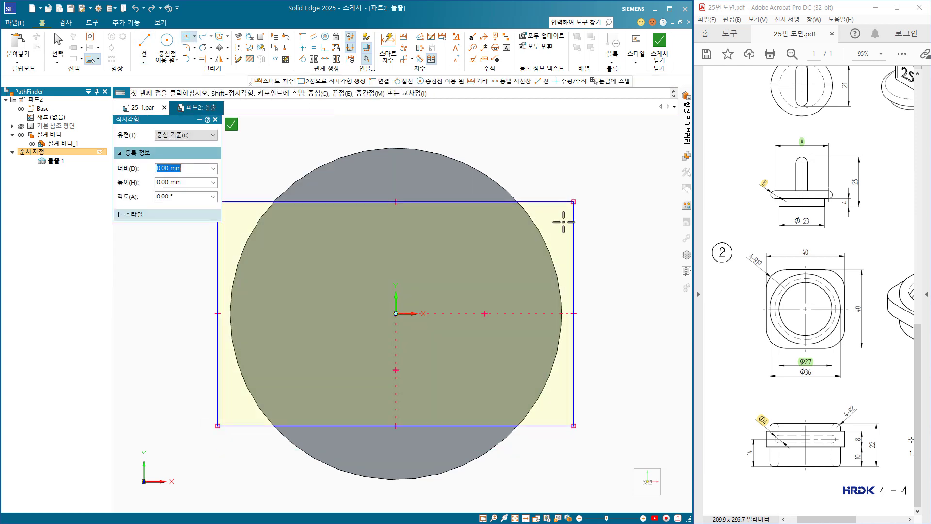
- Dimension the rectangle's width and height and set both to 40 mm
left_click(386, 49)
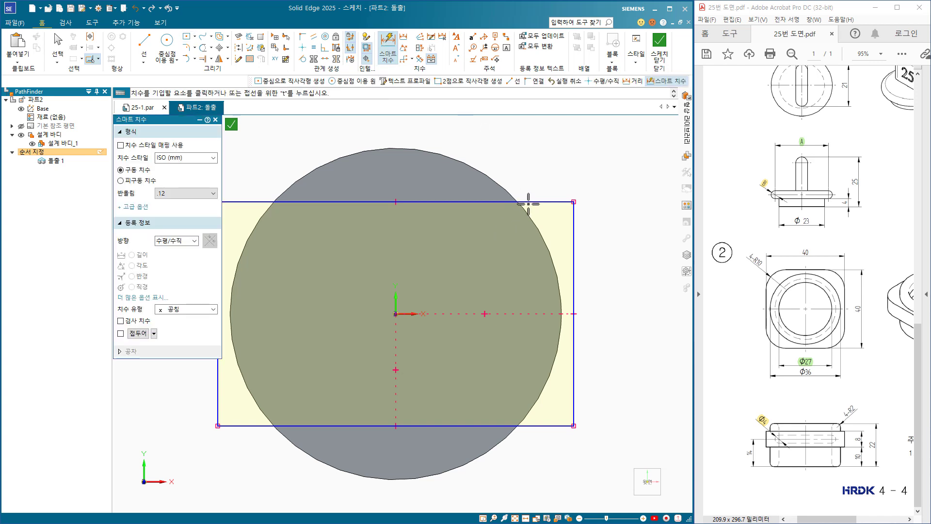
left_click(496, 183)
type("4")
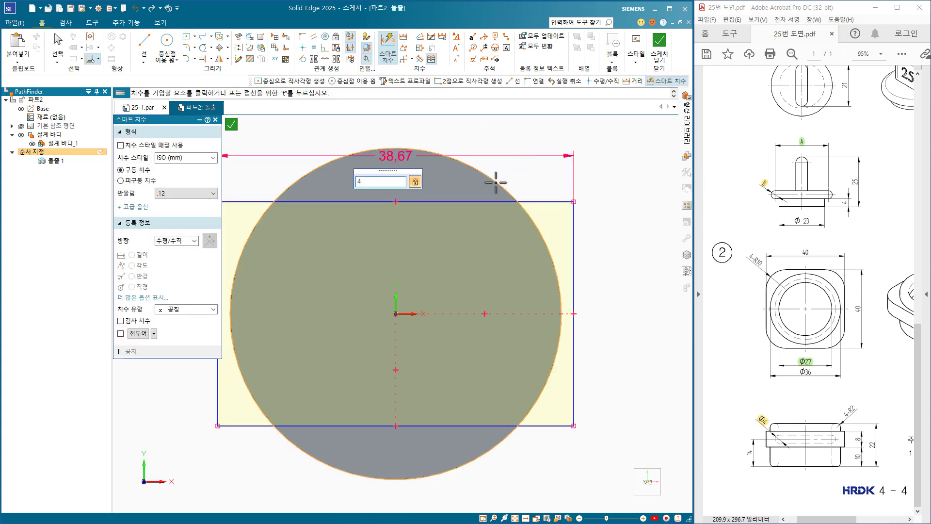
type("0")
key("Return")
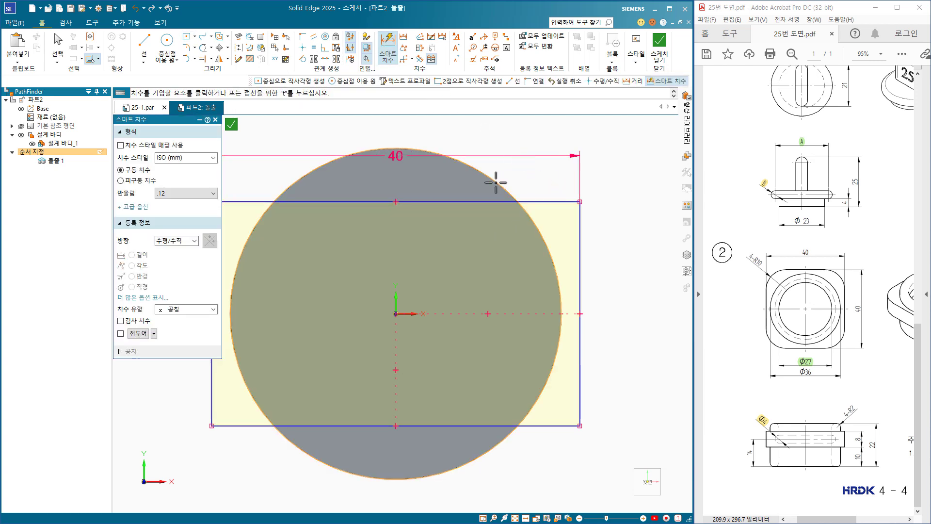
left_click(586, 261)
left_click(623, 263)
type("40")
key("Return")
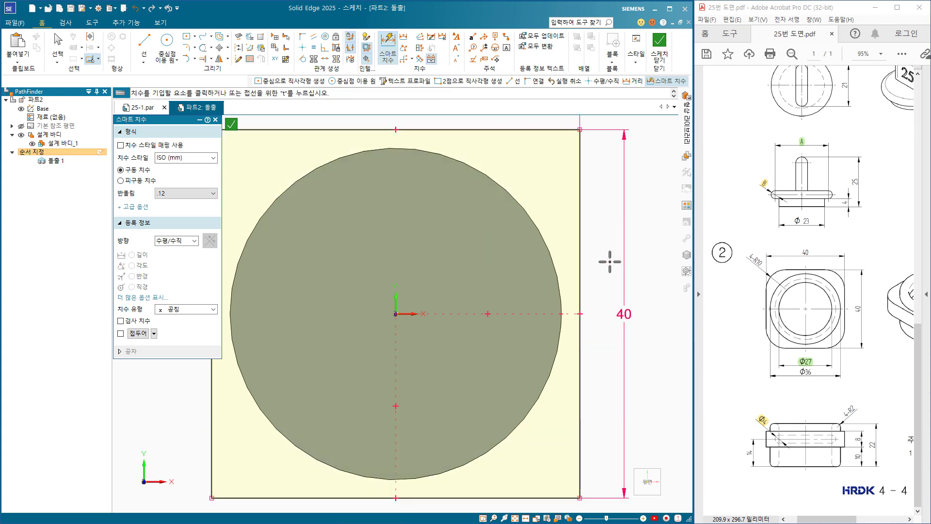
- Finish the sketch and extrude the square 8 mm downward in one direction from the offset plane
left_click(660, 46)
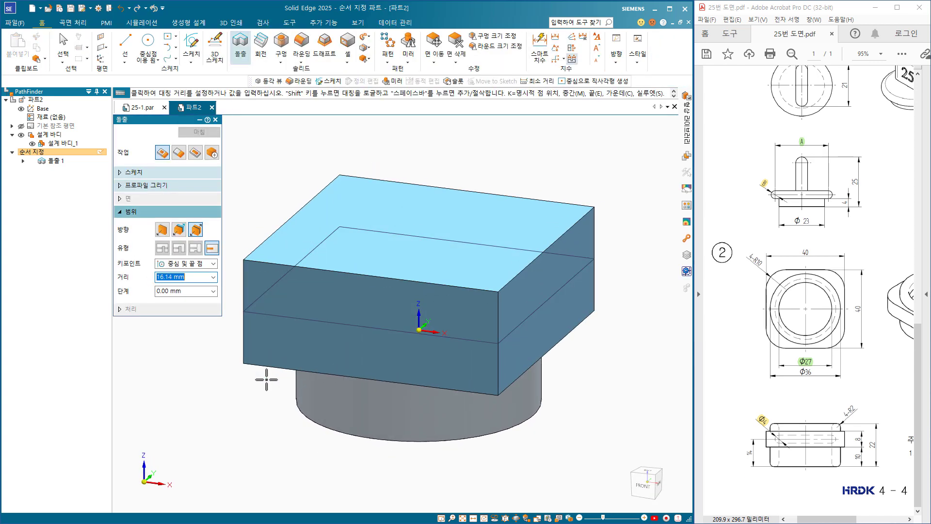
left_click(161, 230)
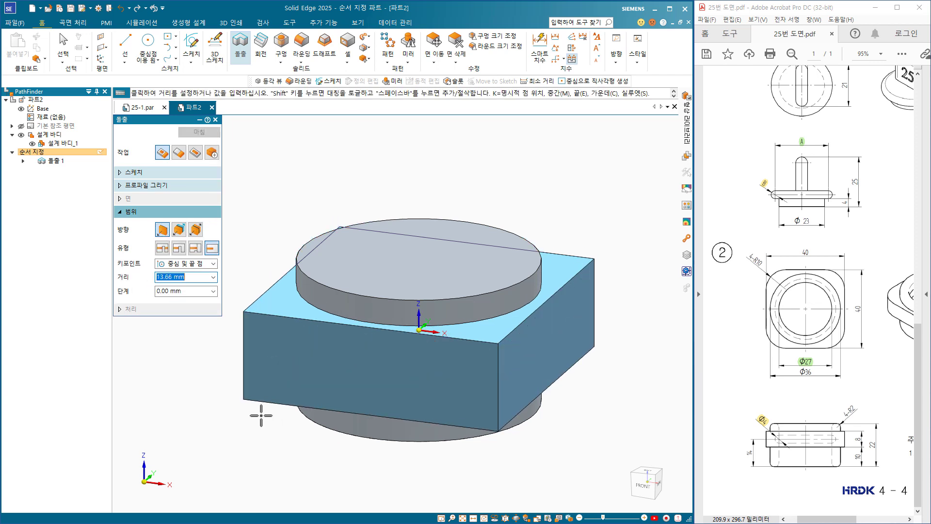
type("8")
key("Tab")
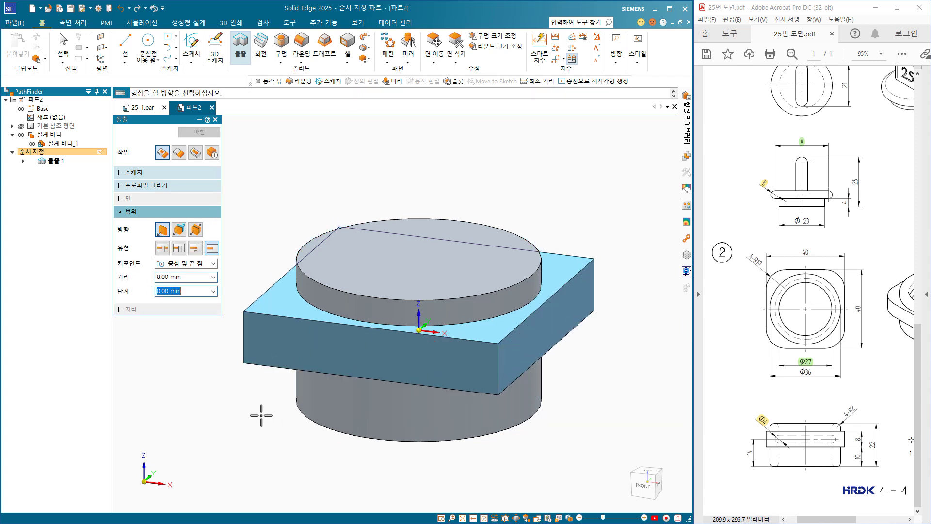
key("Return")
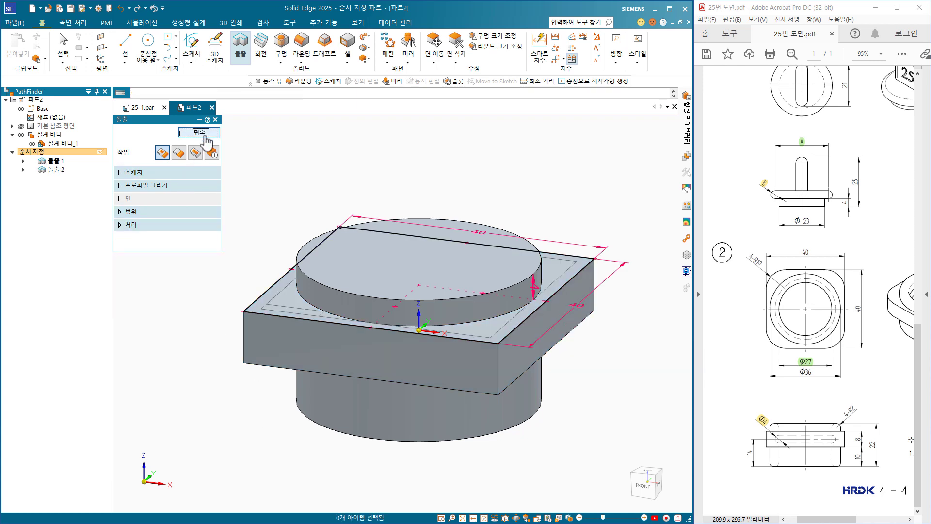
- Sketch a circle about 16.5 mm in diameter, centred on the origin, on the cylinder's top face for a new extrusion
left_click(199, 133)
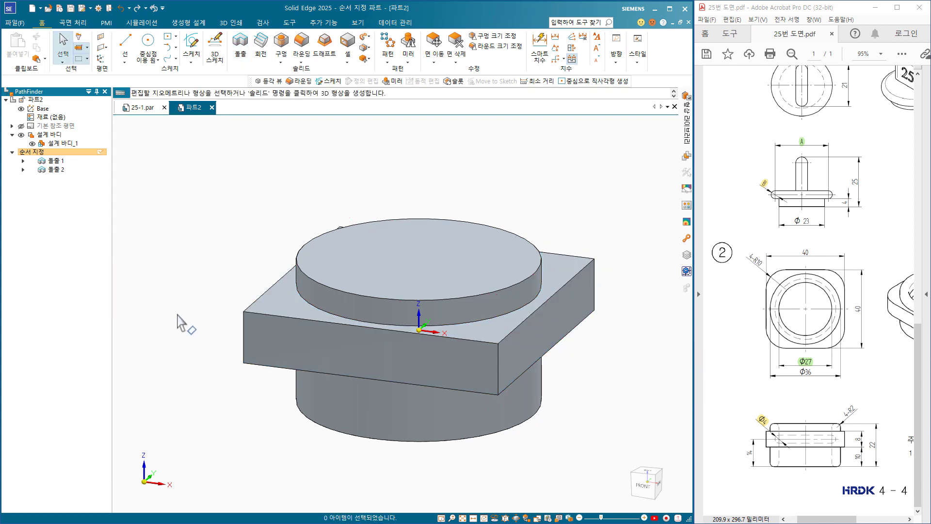
left_click(240, 47)
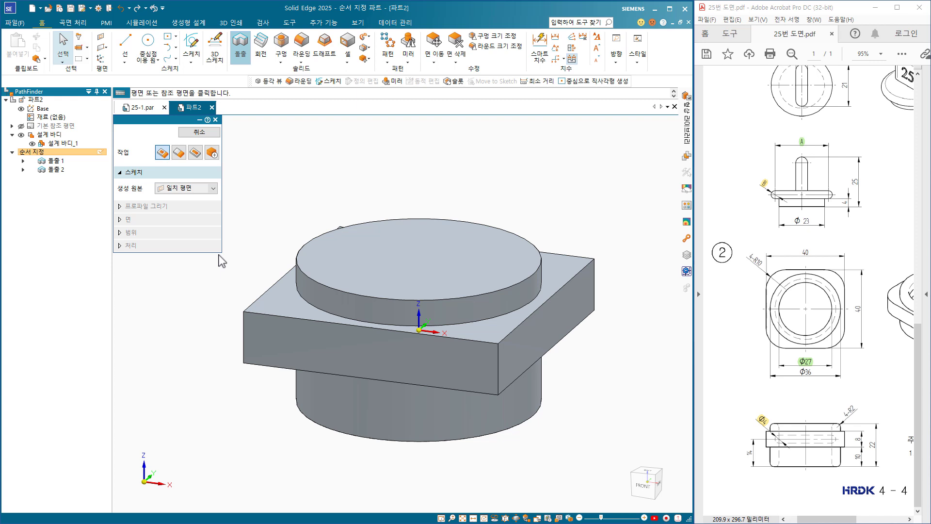
left_click(365, 264)
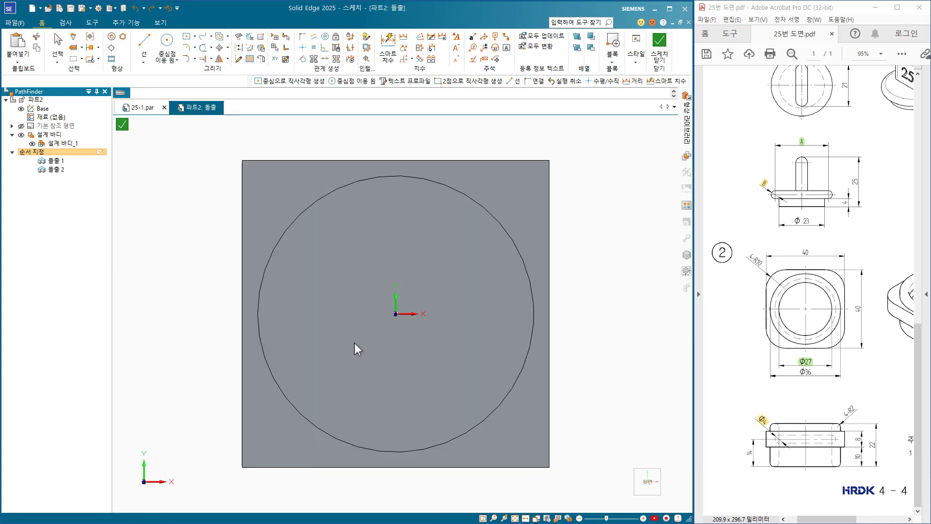
left_click(167, 43)
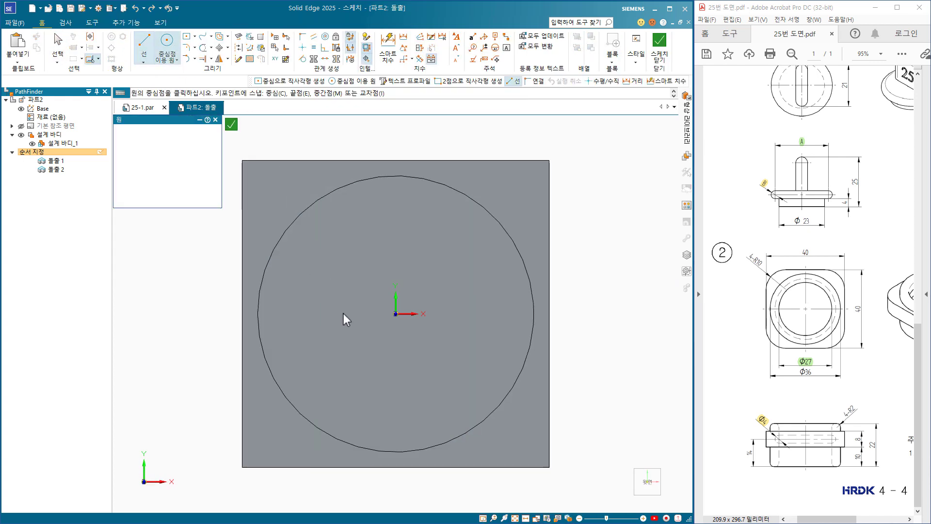
left_click(395, 313)
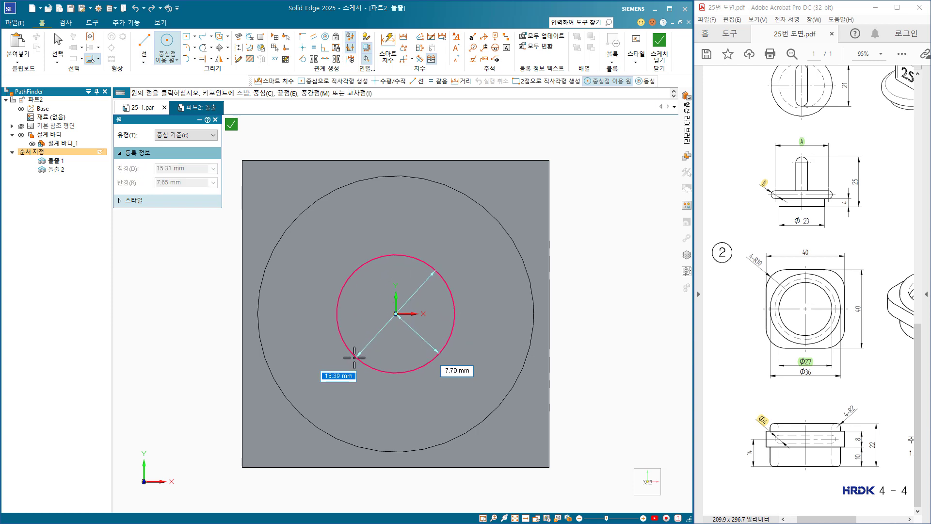
left_click(351, 358)
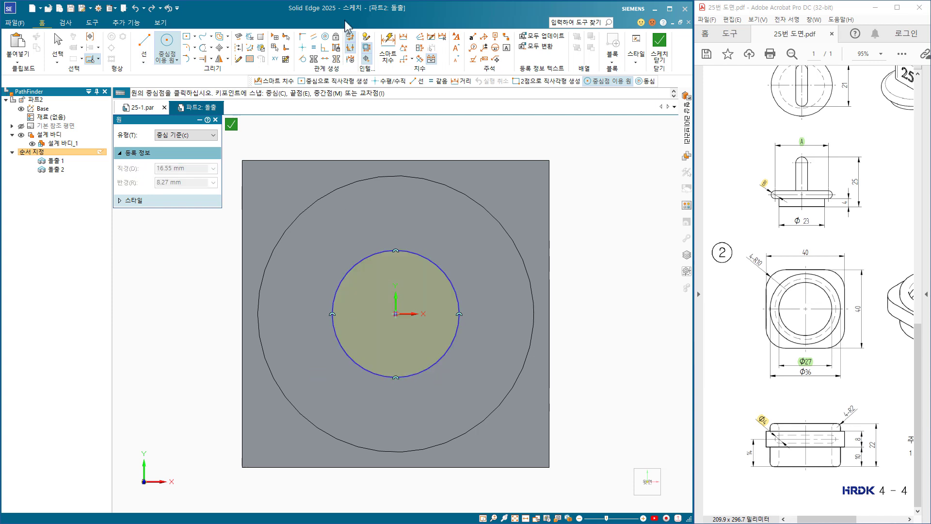
- Dimension the circle's diameter and set it to 27 mm
left_click(439, 267)
left_click(453, 236)
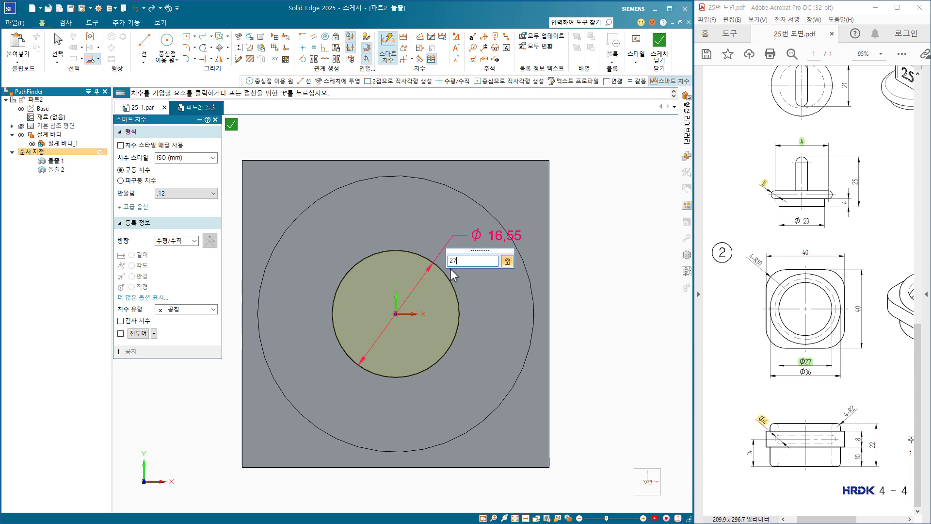
type("27")
key("Return")
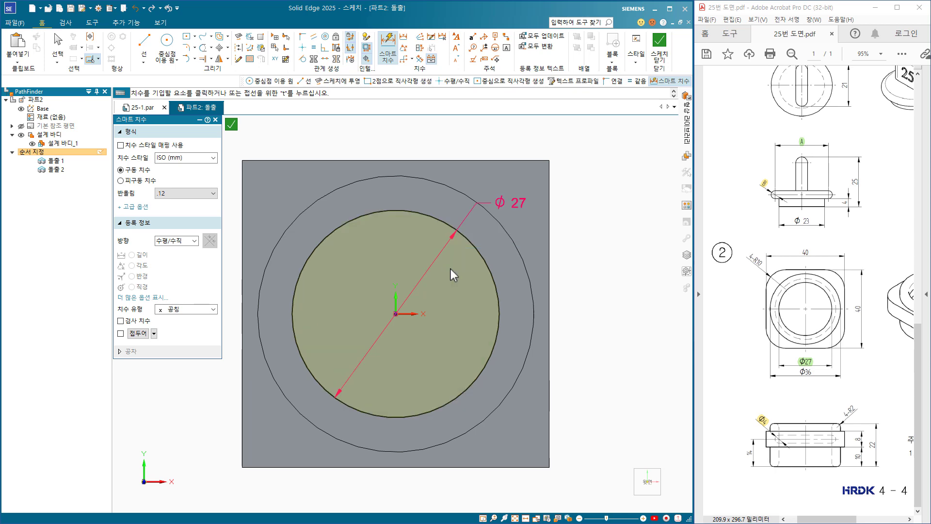
- Finish the sketch and cut the circle downward through the whole body to form the bore
left_click(657, 60)
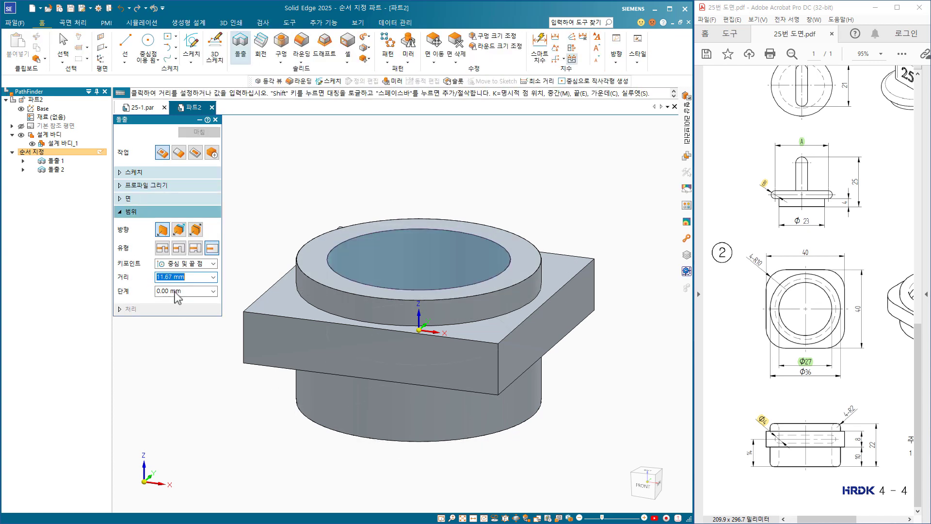
left_click(163, 249)
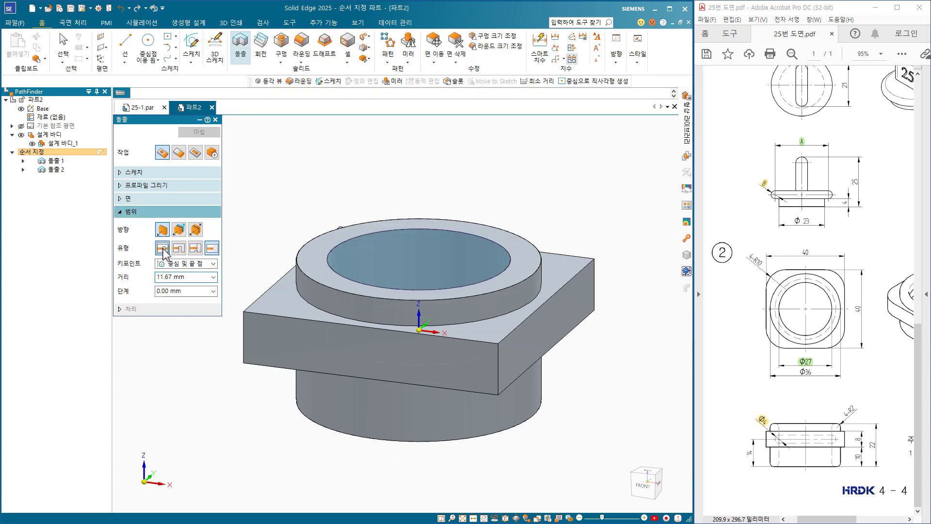
left_click(289, 436)
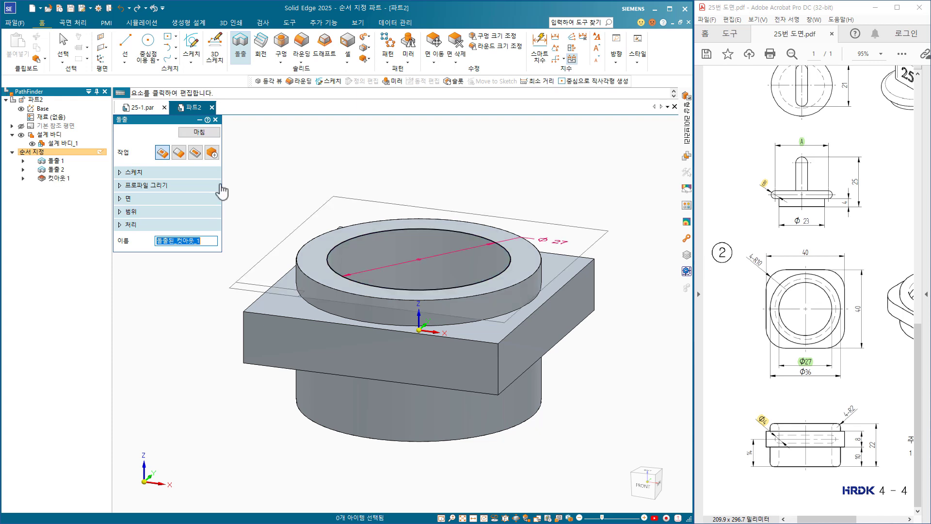
left_click(199, 132)
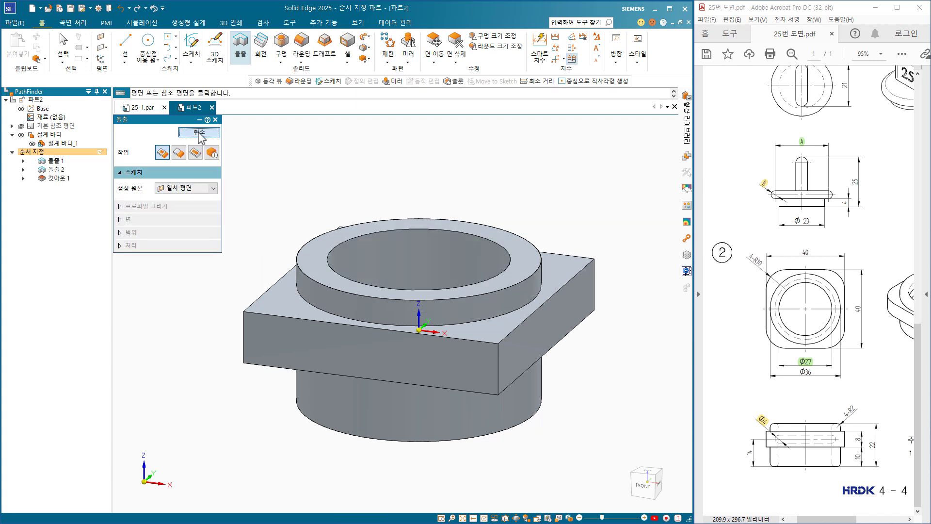
key("Escape")
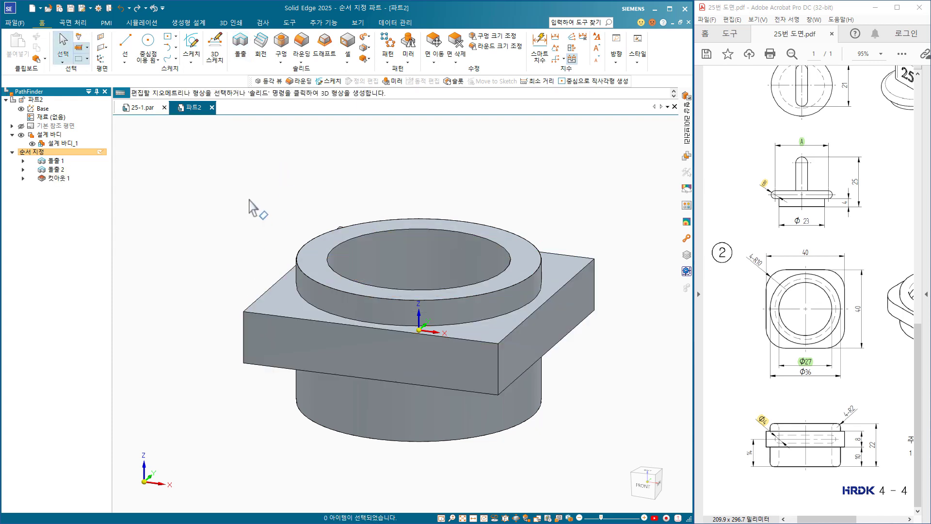
- Start a revolve sketch on the front XZ plane and display the model with visible and hidden edges
left_click(263, 45)
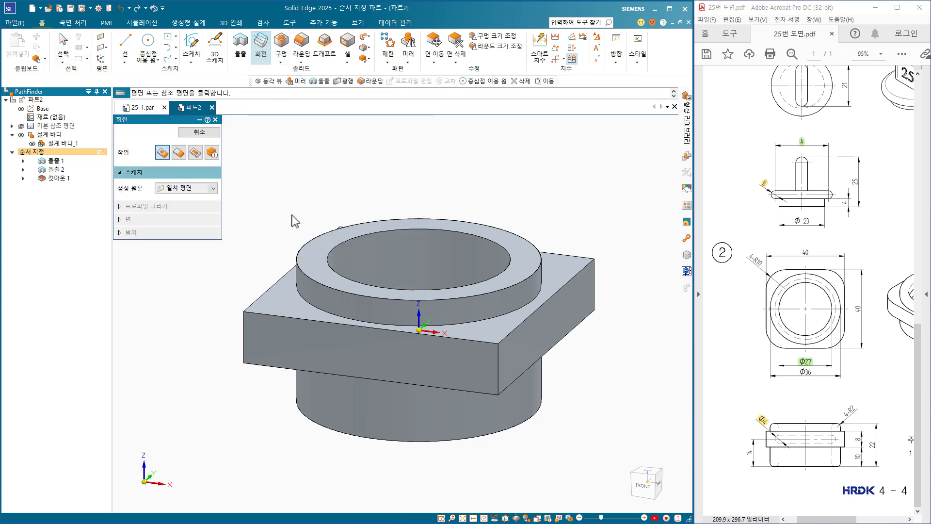
left_click(428, 322)
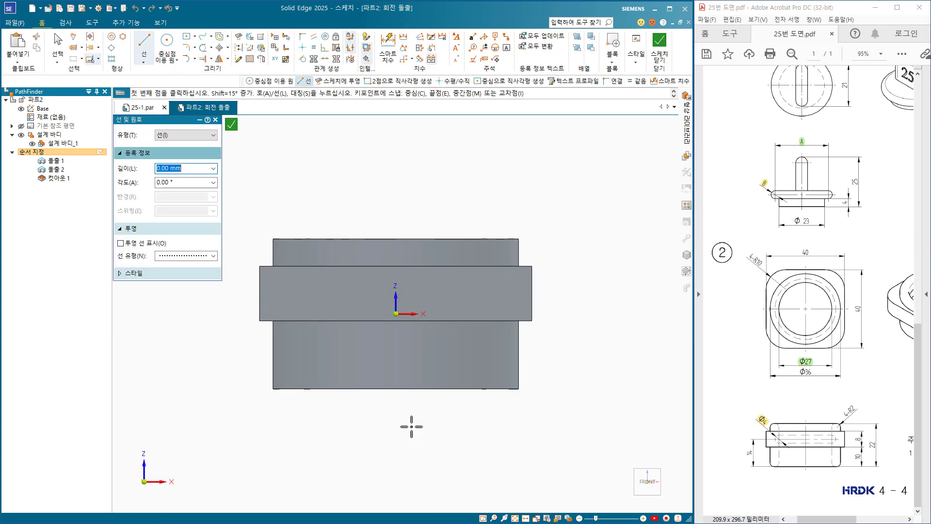
left_click(162, 23)
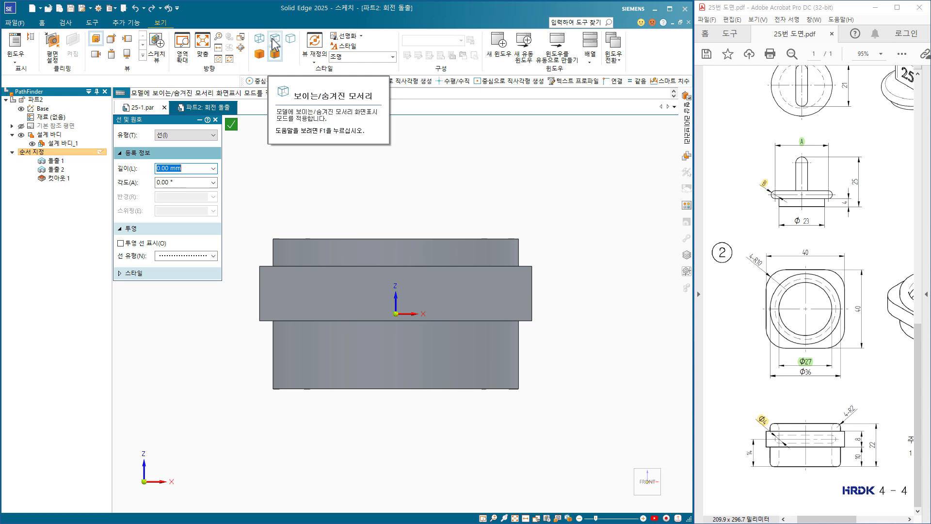
left_click(275, 43)
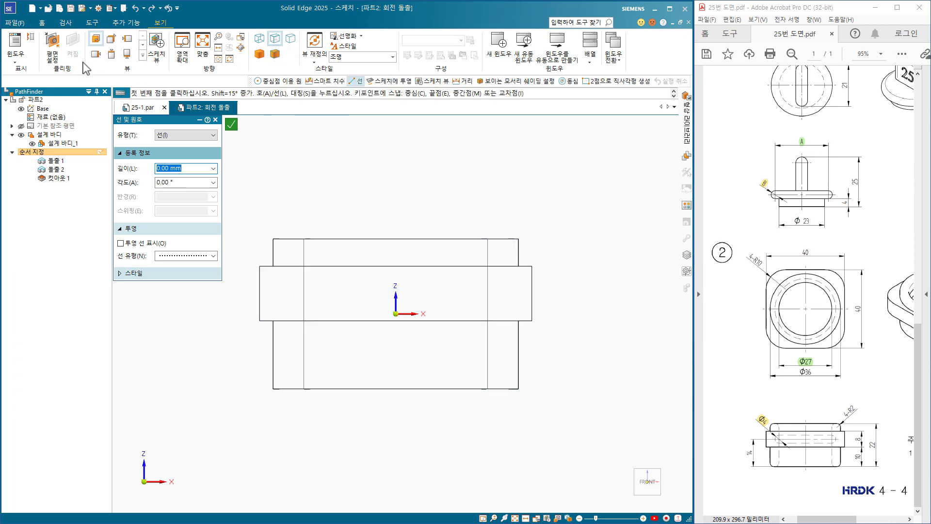
left_click(42, 22)
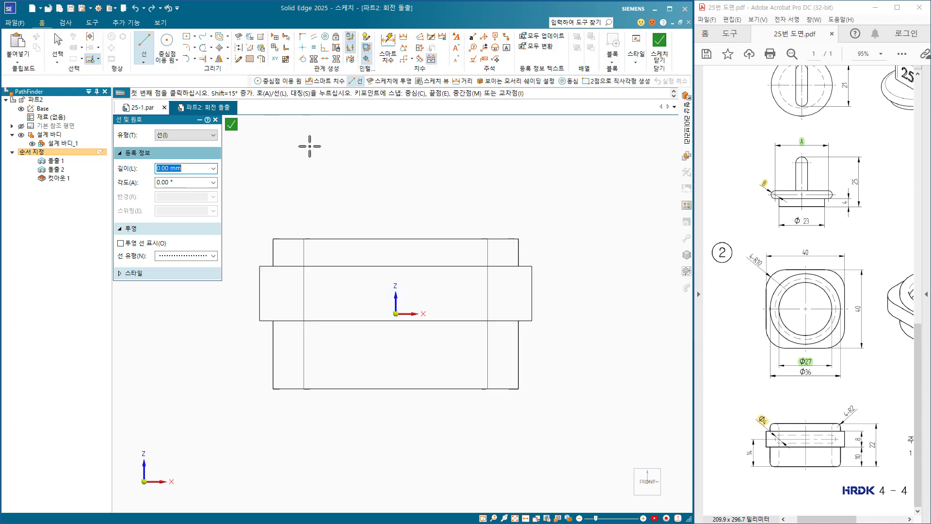
- Sketch a circle centred on the bore's +X edge line within the flange height and set its diameter to 4 mm
left_click(167, 45)
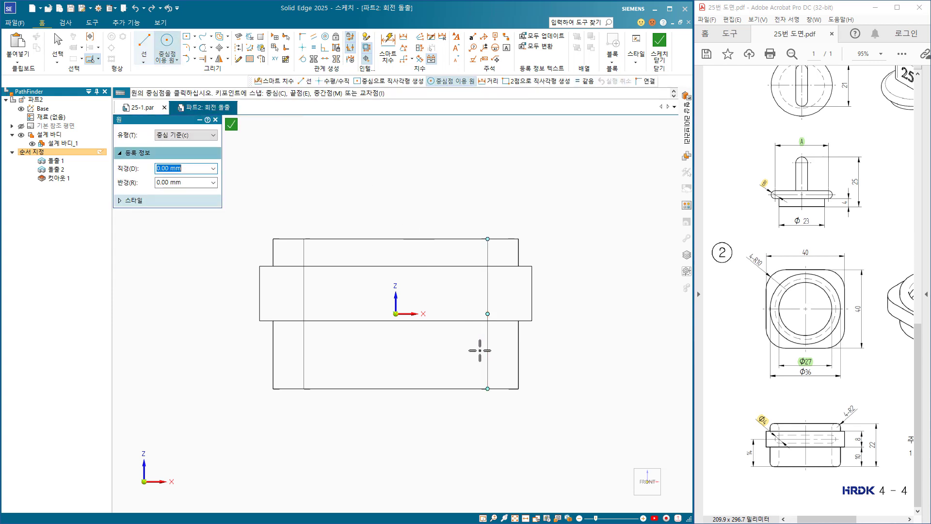
left_click(488, 292)
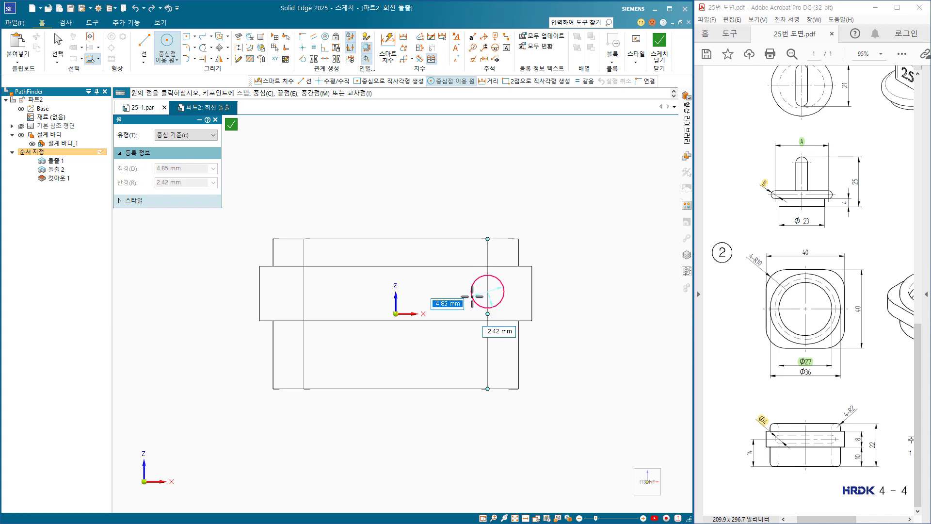
left_click(478, 298)
left_click(389, 55)
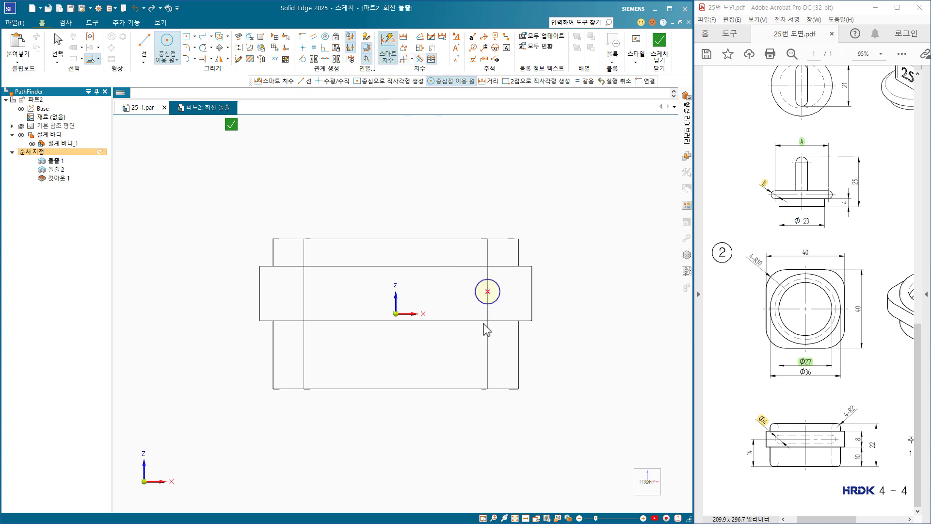
left_click(499, 287)
left_click(543, 233)
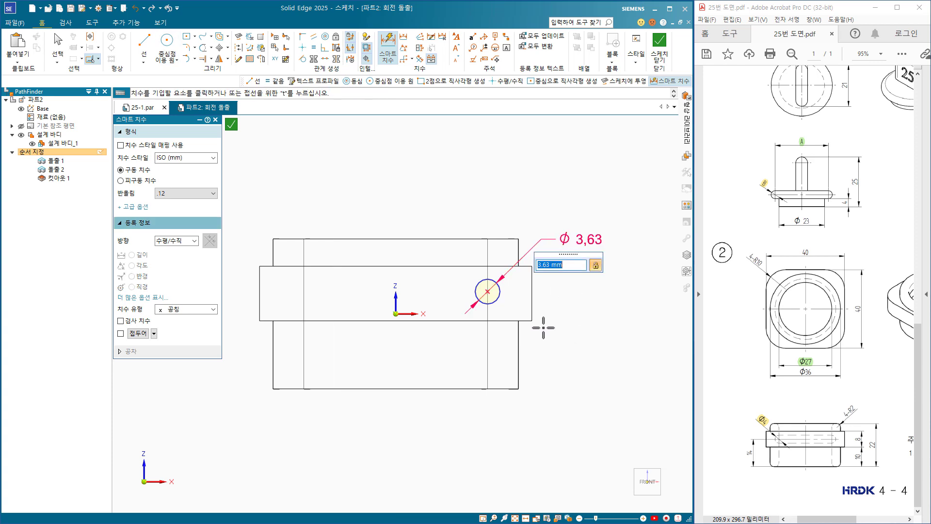
key("Return")
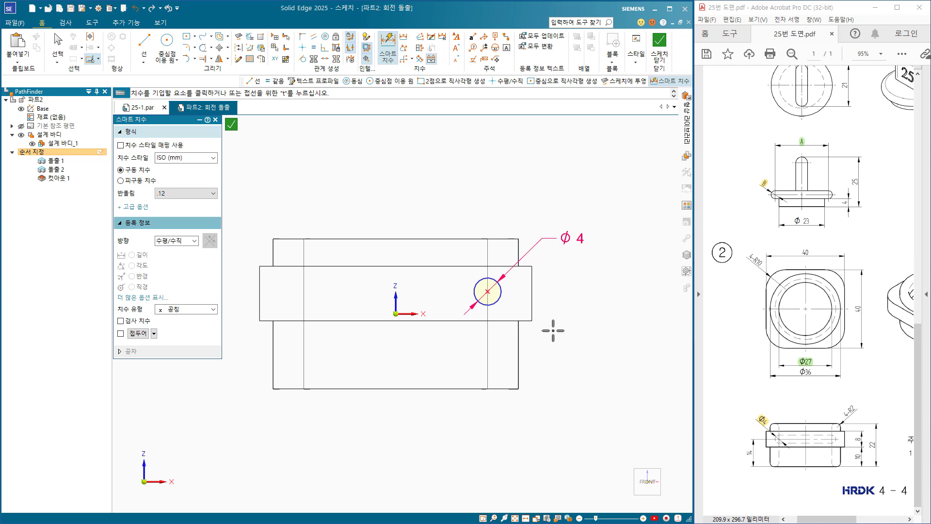
- Dimension the circle's centre height above the body's bottom edge and set it to 14 mm
left_click(464, 390)
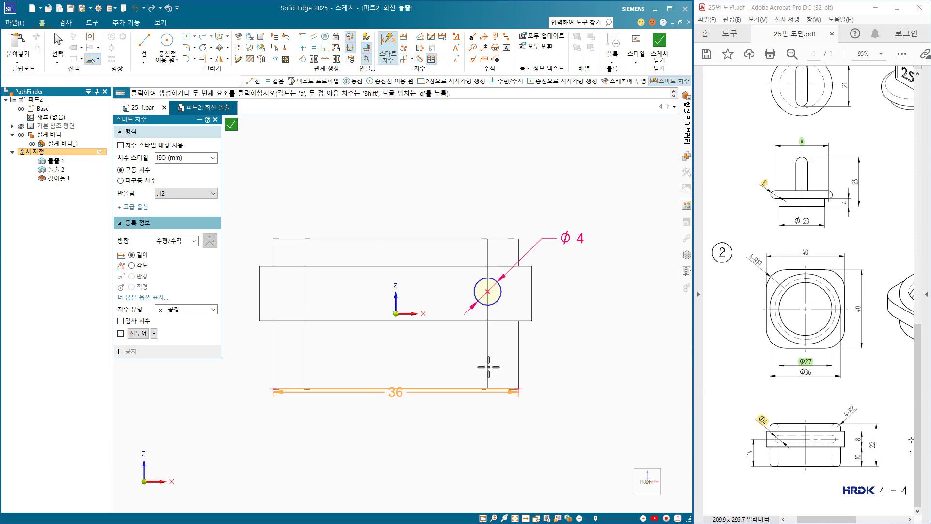
left_click(497, 300)
left_click(568, 340)
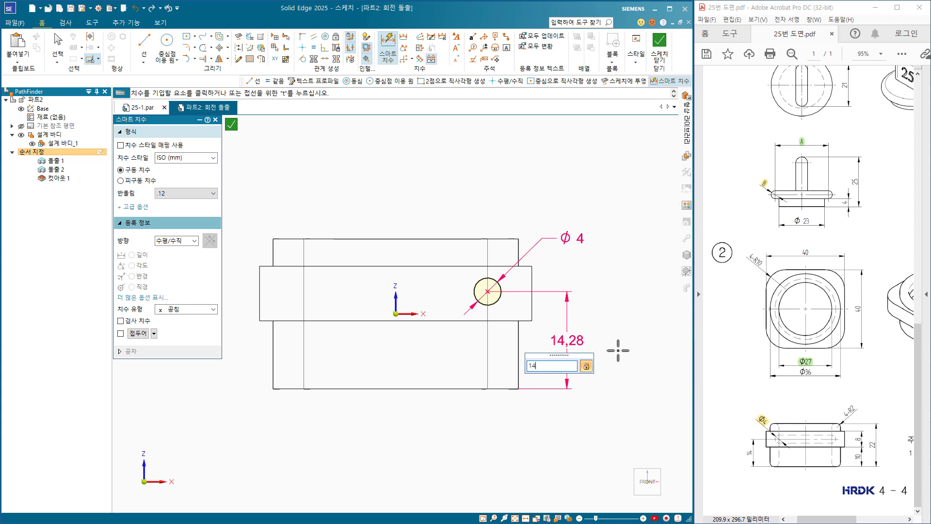
key("Return")
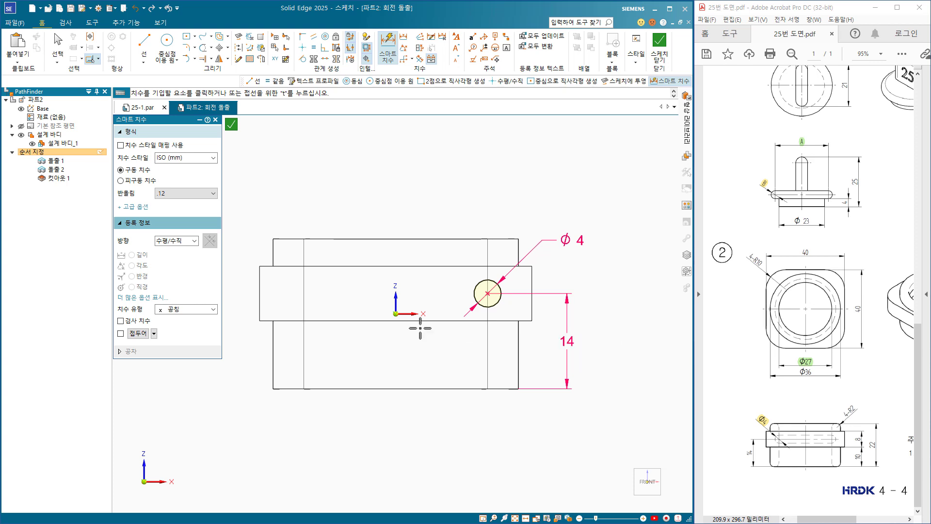
- Set the Z axis as the revolution axis, finish the sketch and revolve the circle into a groove around the bore wall
left_click(263, 60)
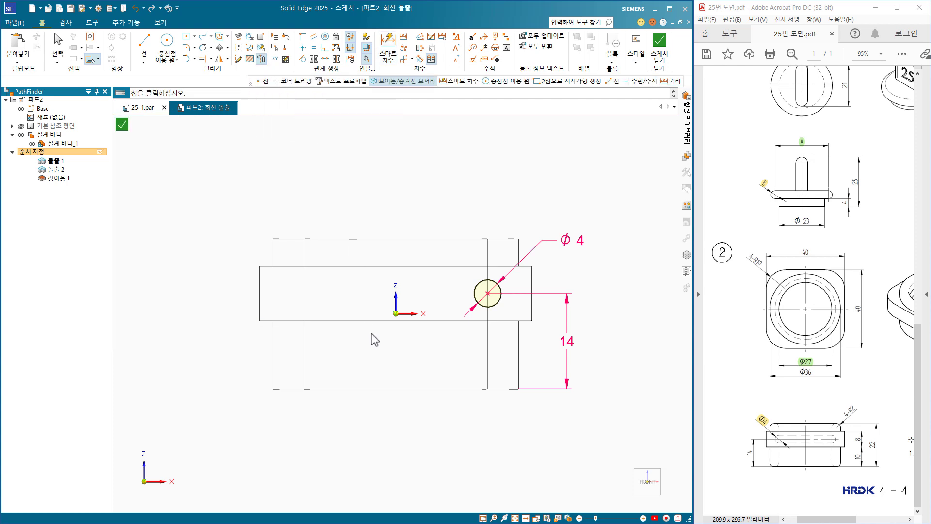
left_click(396, 304)
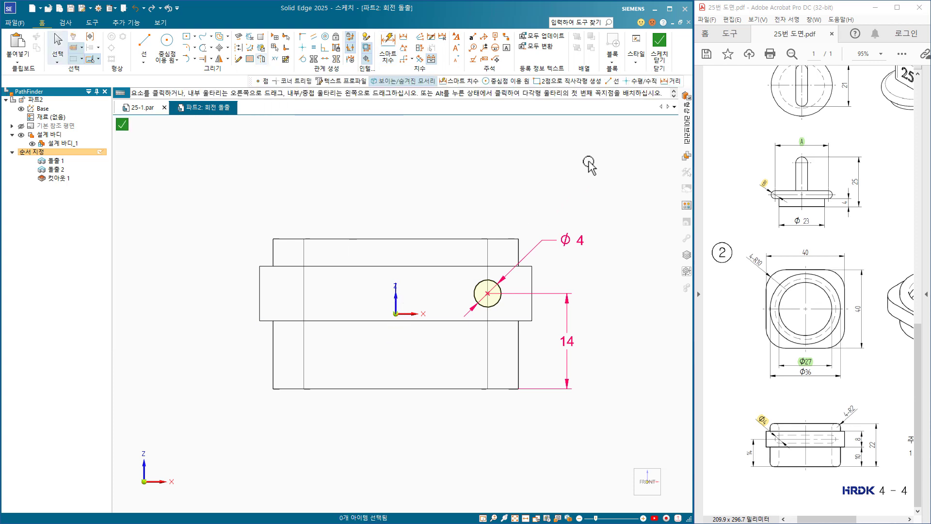
left_click(664, 47)
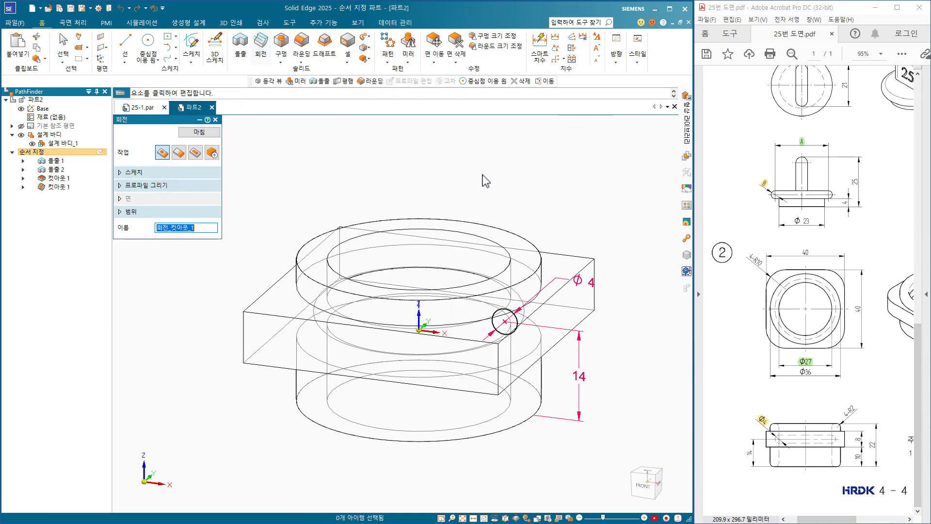
left_click(199, 132)
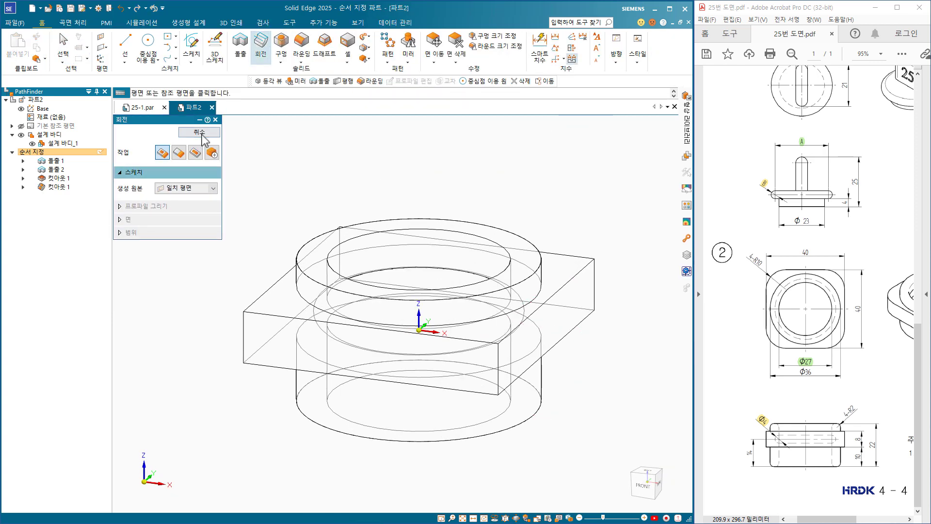
- Restore the shaded display with visible edges
left_click(358, 22)
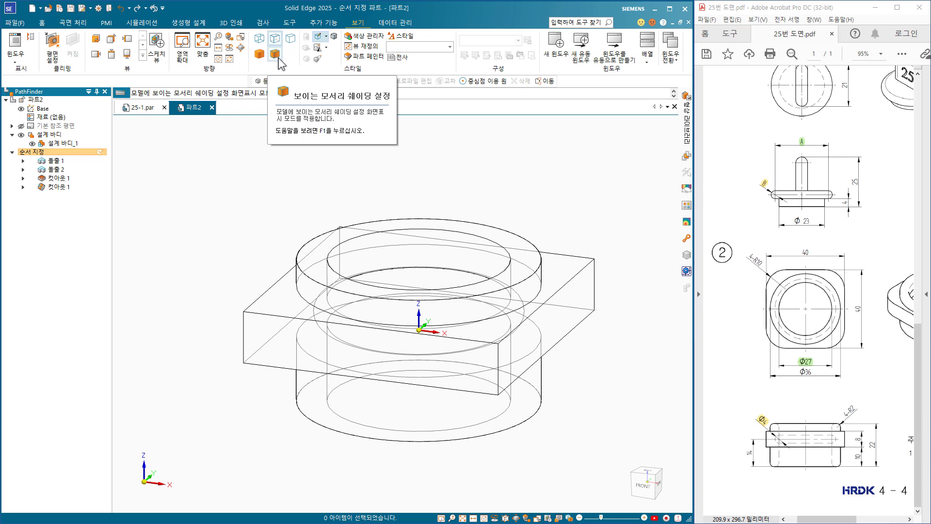
left_click(280, 58)
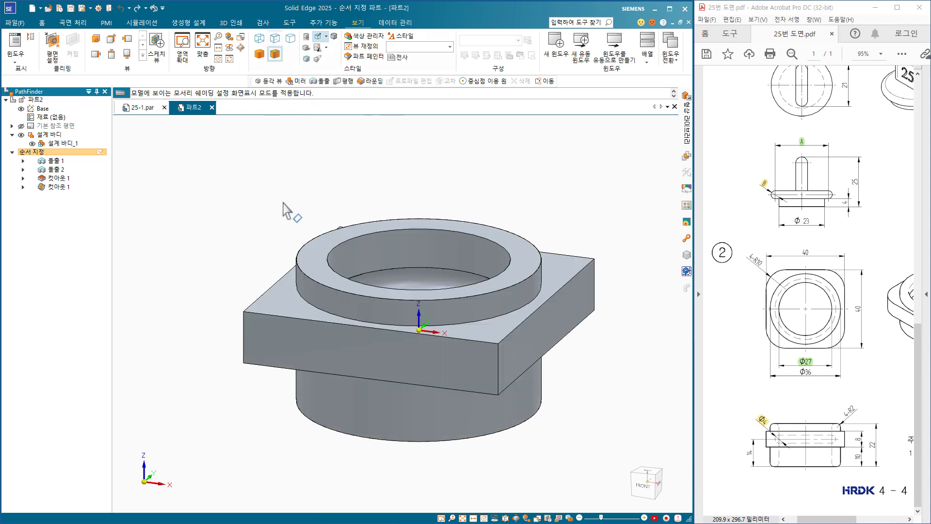
left_click(43, 26)
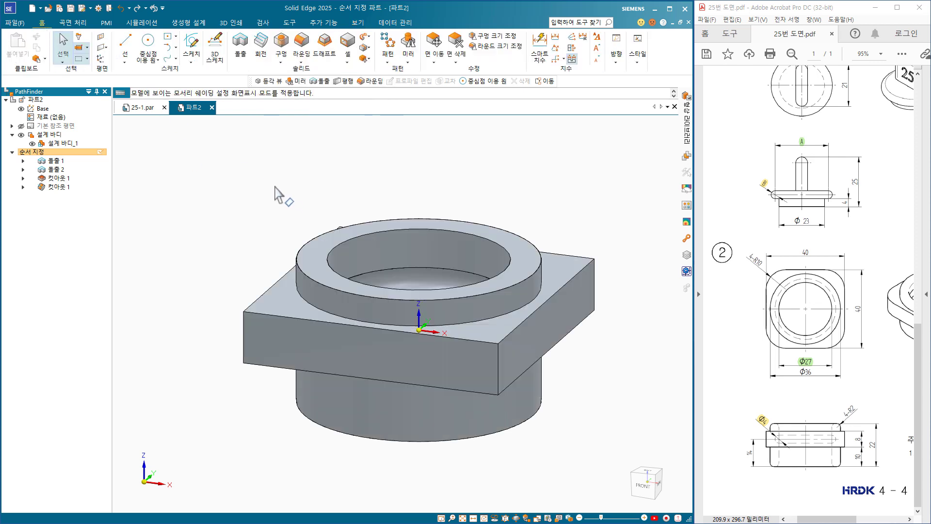
mouse_move(309, 190)
middle_mouse_down()
mouse_move(304, 223)
mouse_move(307, 202)
mouse_move(374, 202)
mouse_move(307, 185)
mouse_move(300, 193)
middle_mouse_up()
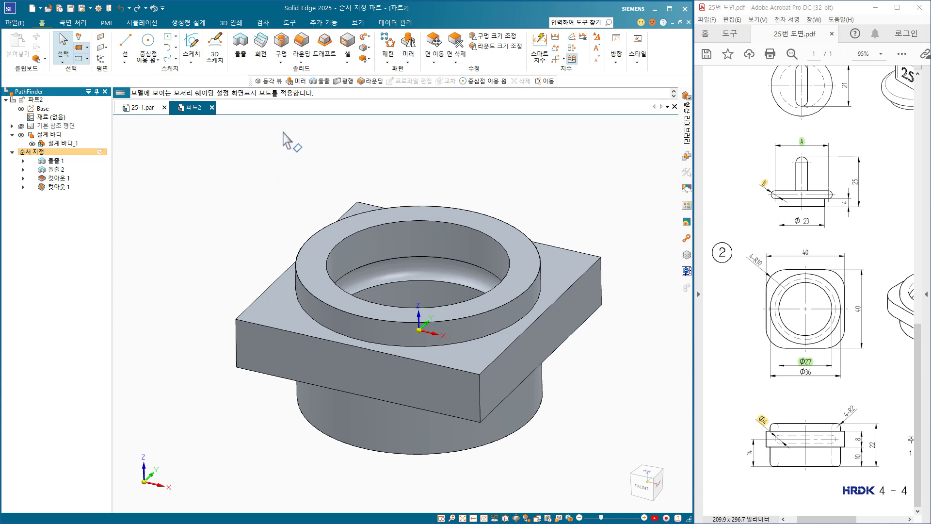
- Round the square flange's four vertical corner edges with a 10 mm radius, using single-edge selection
left_click(302, 44)
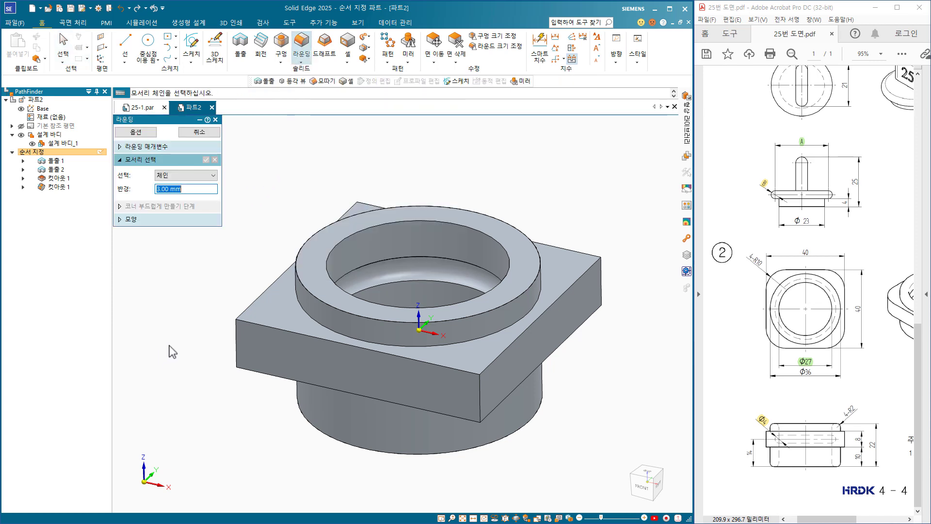
type("10")
key("Return")
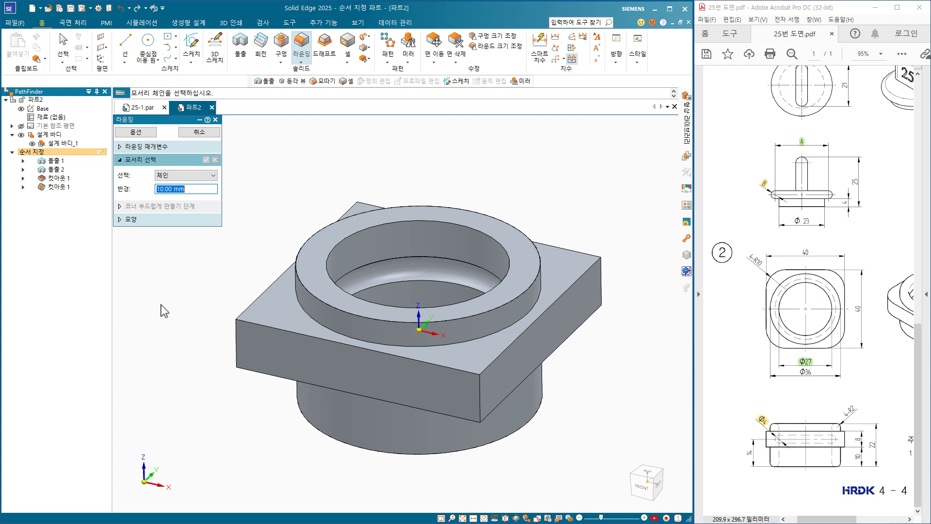
left_click(194, 175)
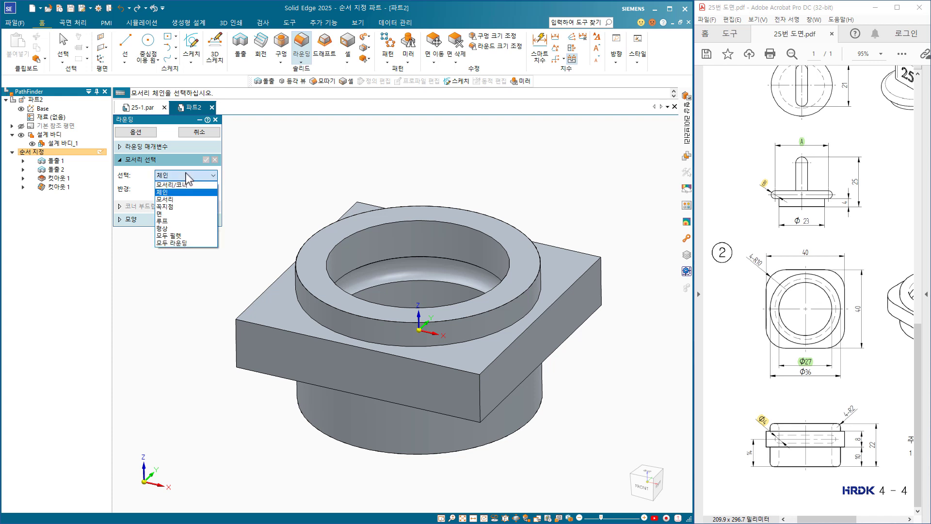
left_click(177, 201)
left_click_drag(206, 296, 270, 398)
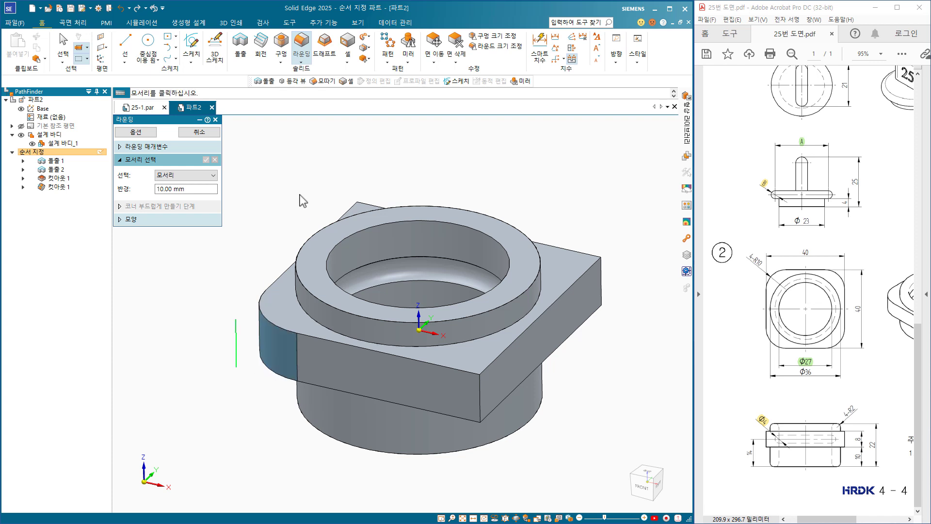
left_click_drag(330, 172, 378, 238)
middle_click_drag(296, 301, 333, 295)
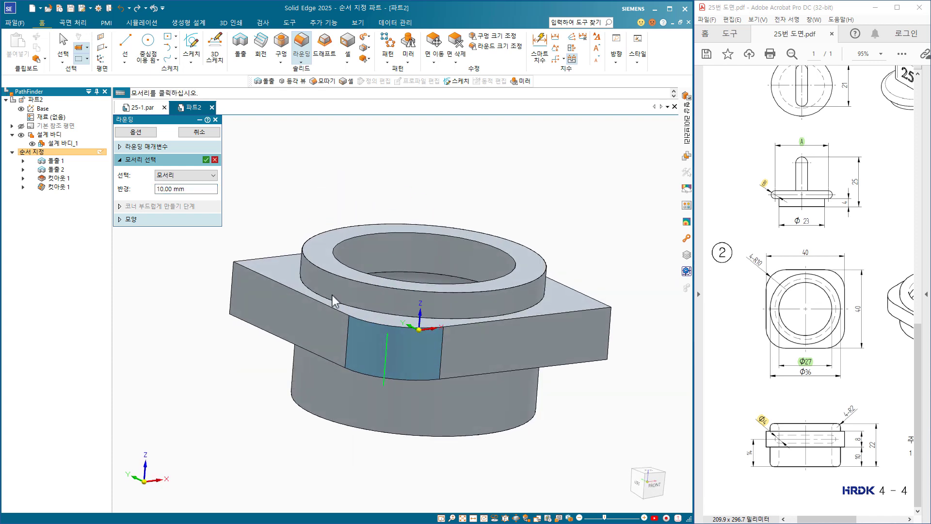
left_click(232, 298)
middle_click_drag(630, 344, 596, 257)
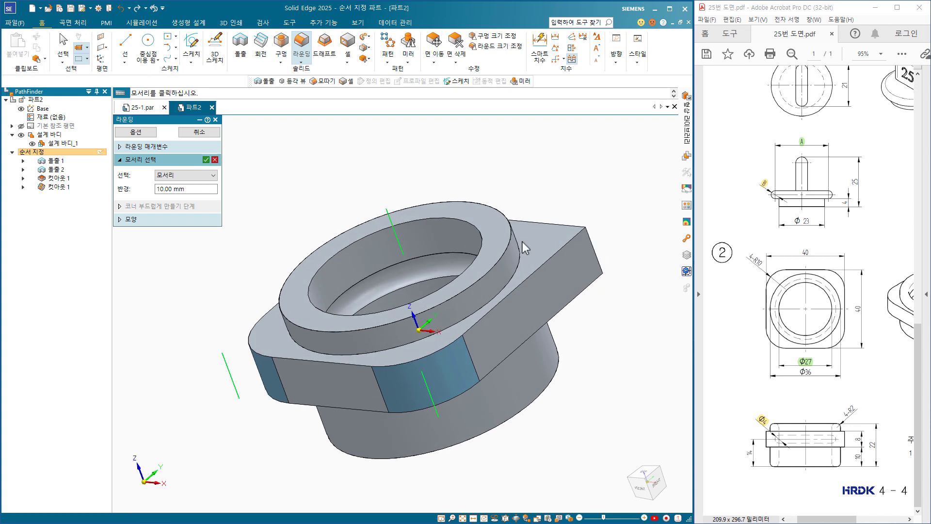
left_click(562, 248)
left_click(206, 160)
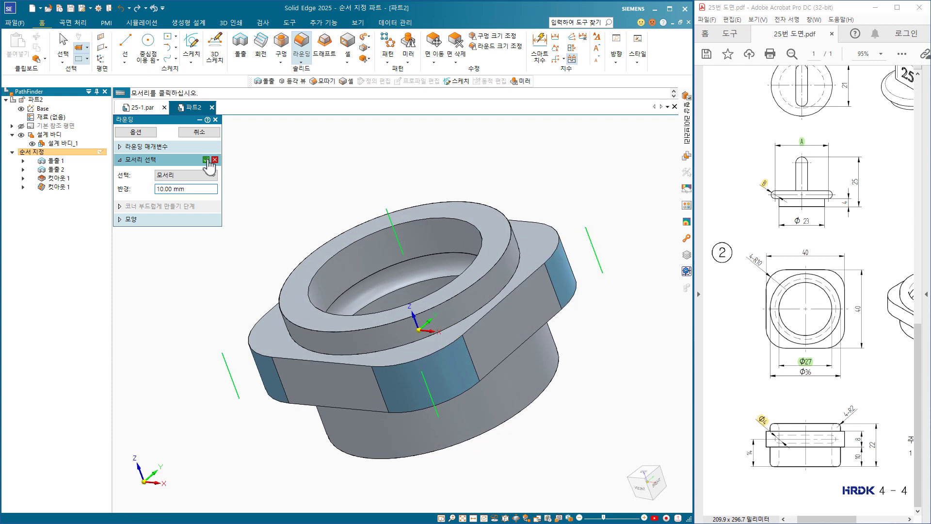
left_click(199, 132)
left_click(199, 132)
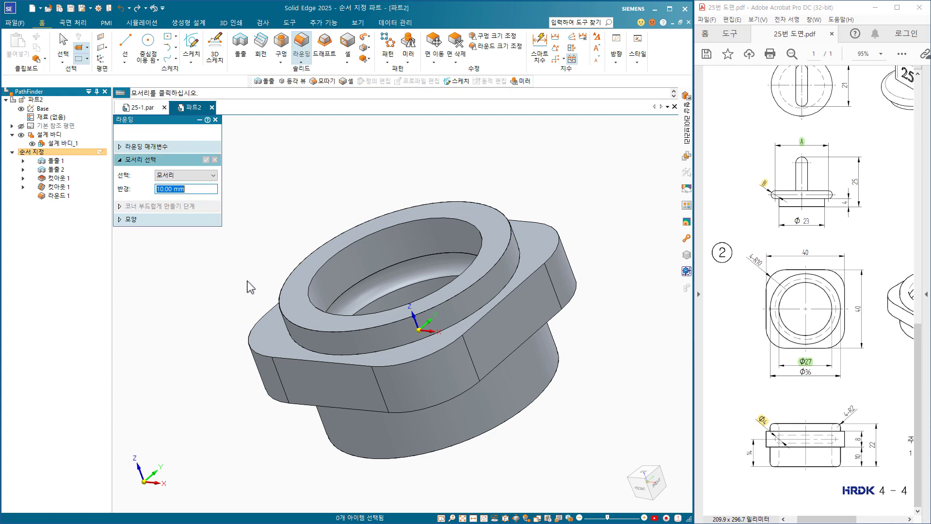
- Round the outer and bore edges at both the upper and lower ends of the cylindrical body with a 2 mm radius
middle_click_drag(247, 284, 309, 288)
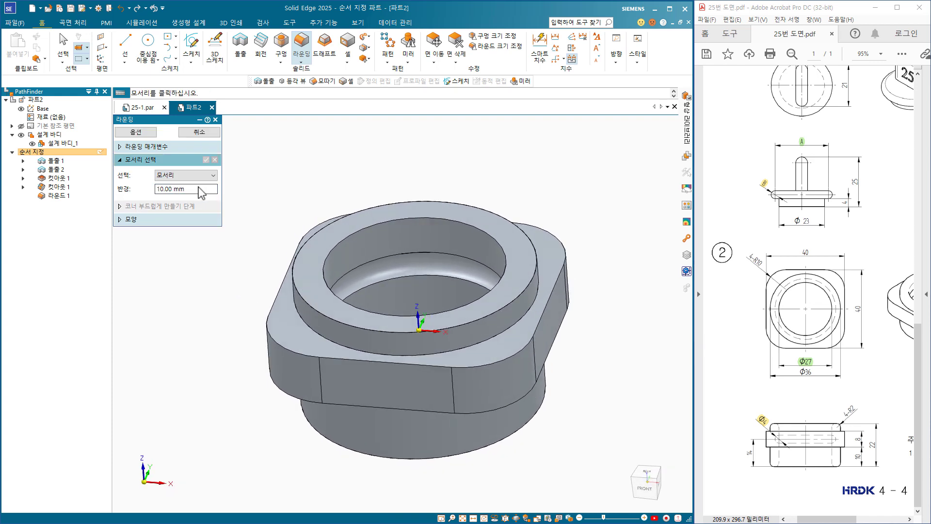
left_click_drag(196, 189, 133, 192)
type("2")
key("Return")
left_click(307, 240)
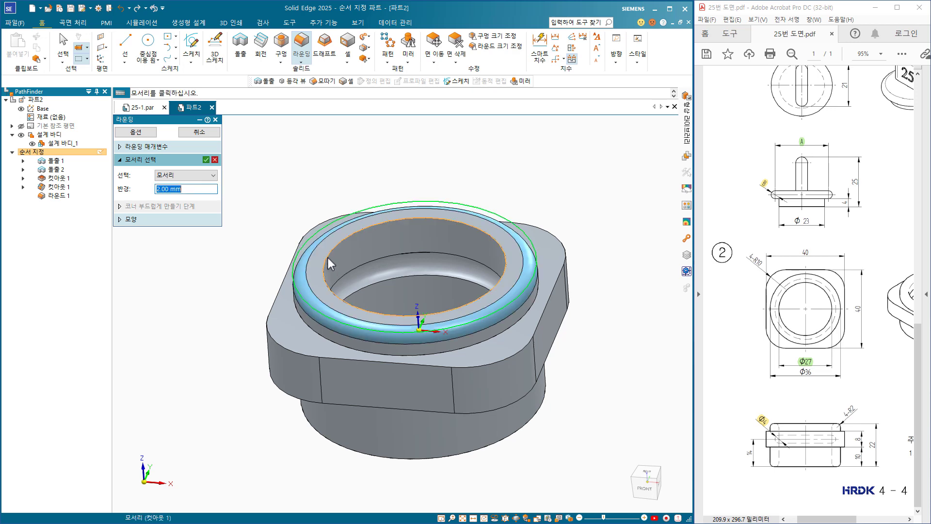
middle_click_drag(331, 269, 298, 344)
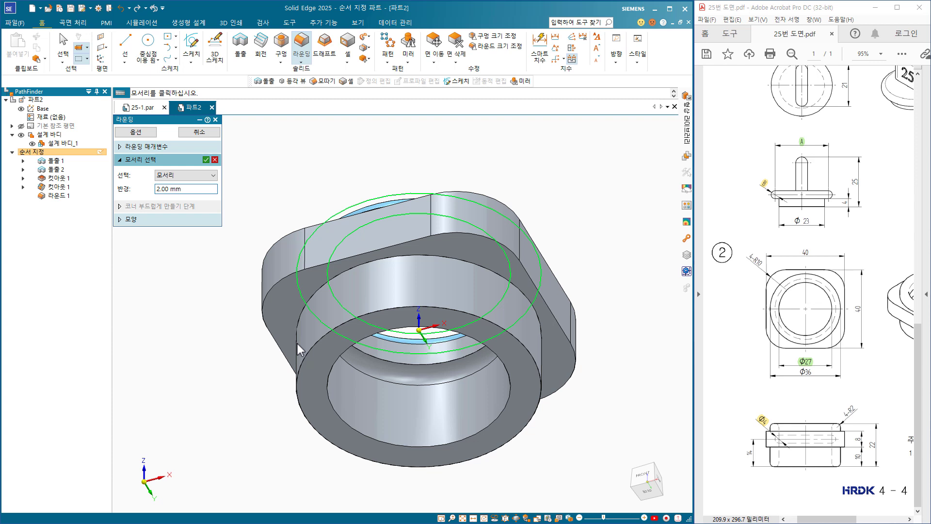
left_click(301, 374)
left_click(330, 388)
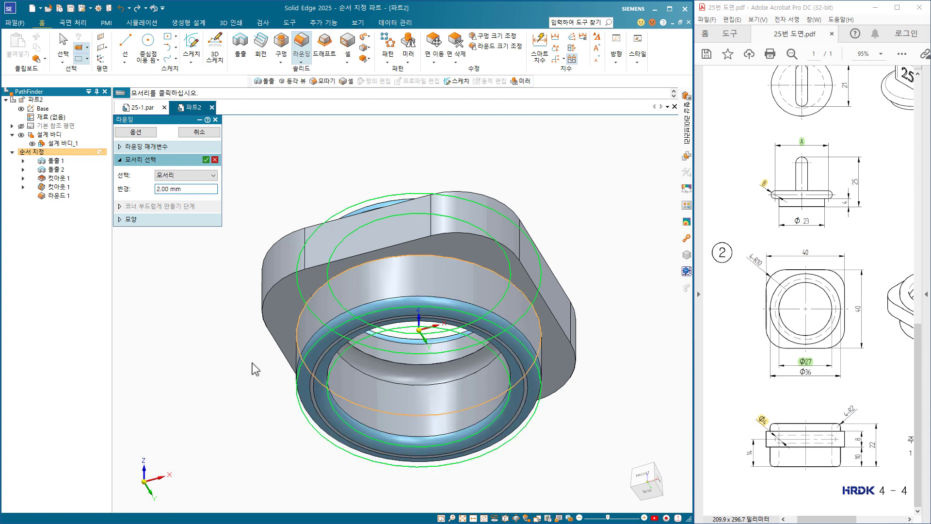
left_click(206, 159)
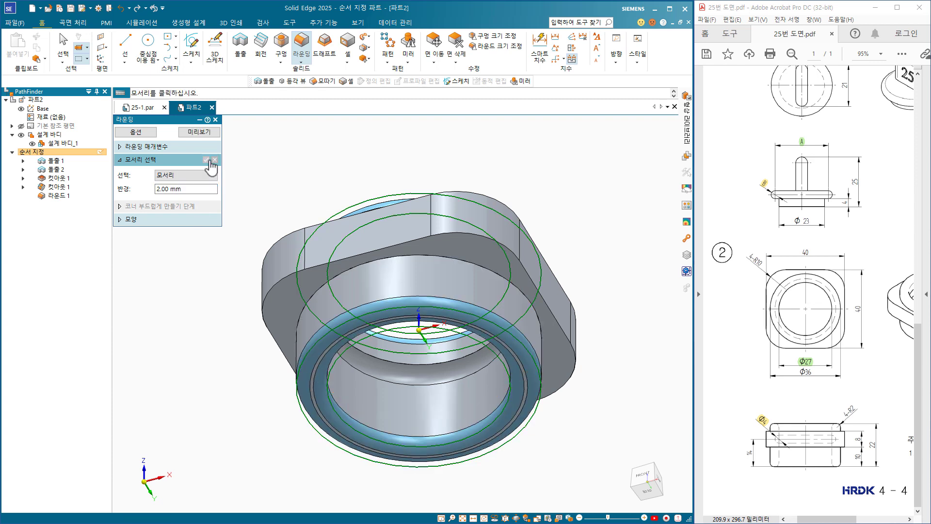
left_click(198, 132)
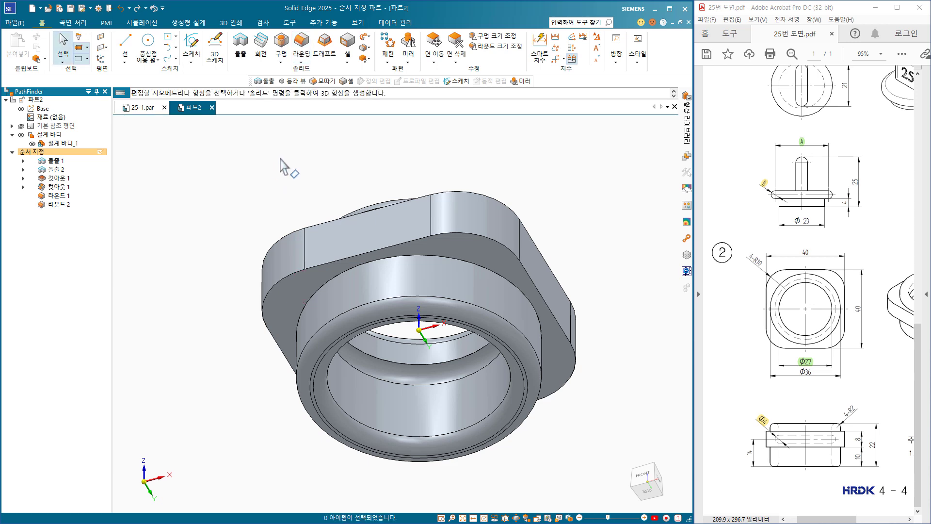
- Set the isometric view and save the part as 25-2
key("ctrl+i")
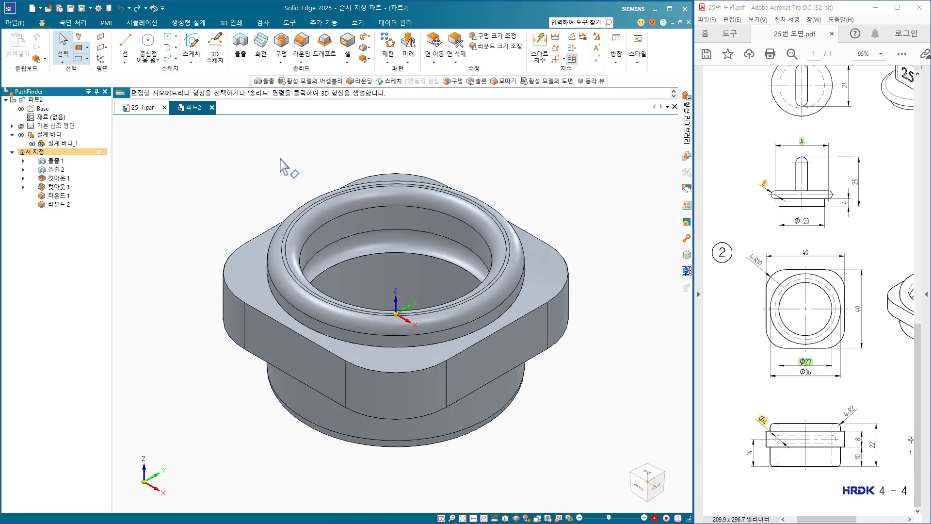
key("ctrl+s")
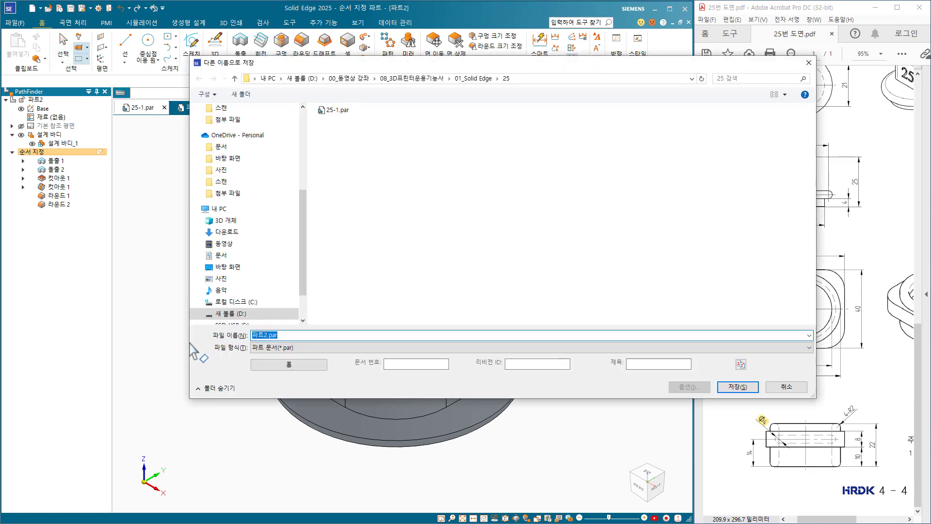
type("25-2")
key("Return")
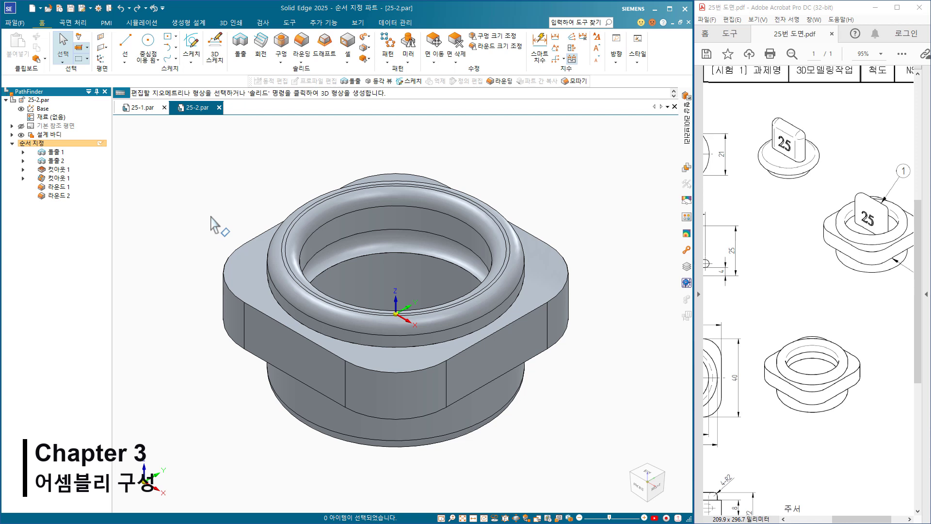
- Create an assembly of the active part from the ISO Metric Assembly.asm template and save it as 25
left_click(43, 8)
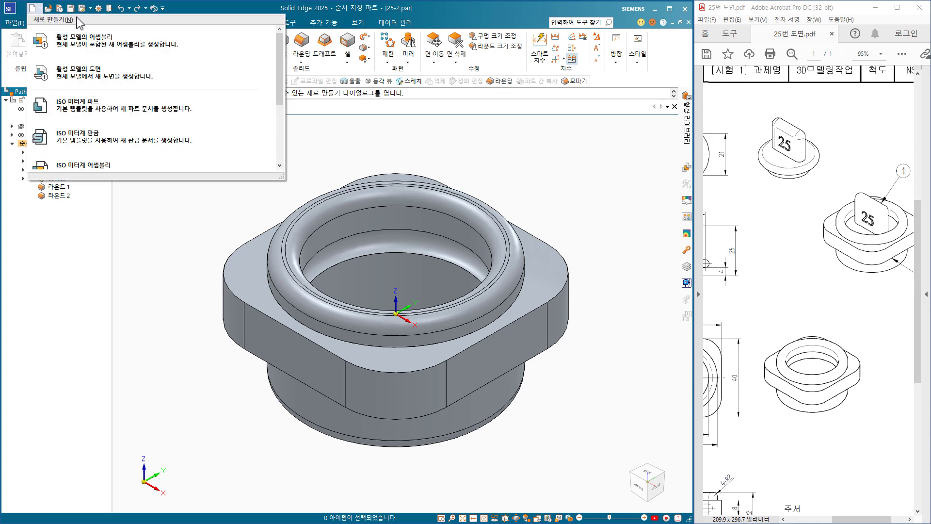
left_click(119, 43)
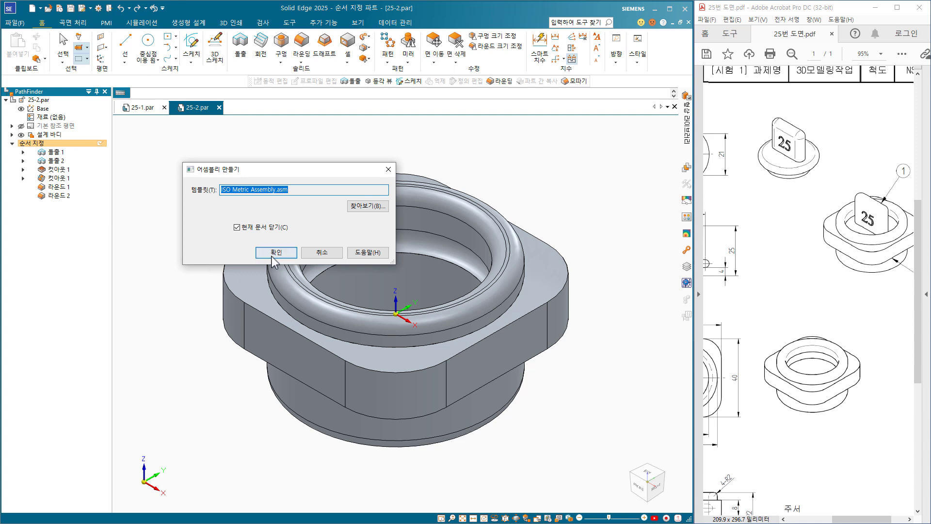
left_click(275, 251)
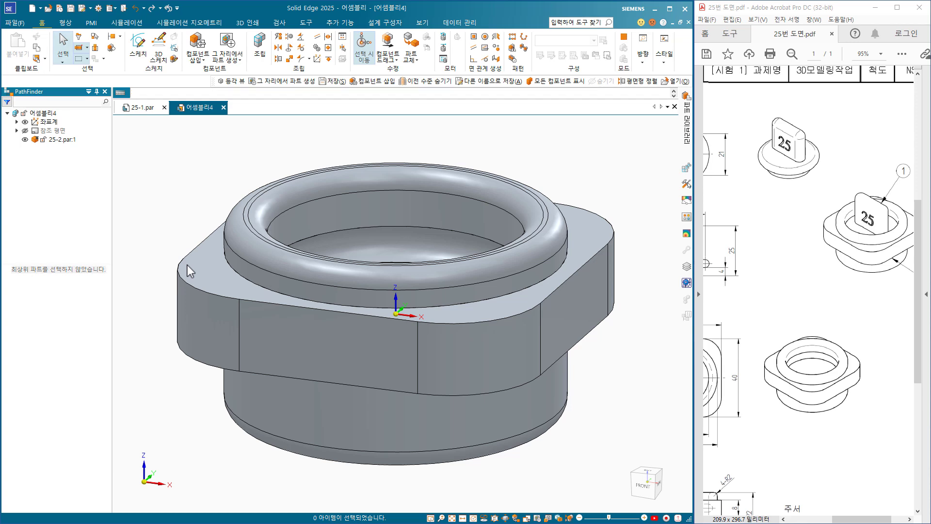
key("ctrl+s")
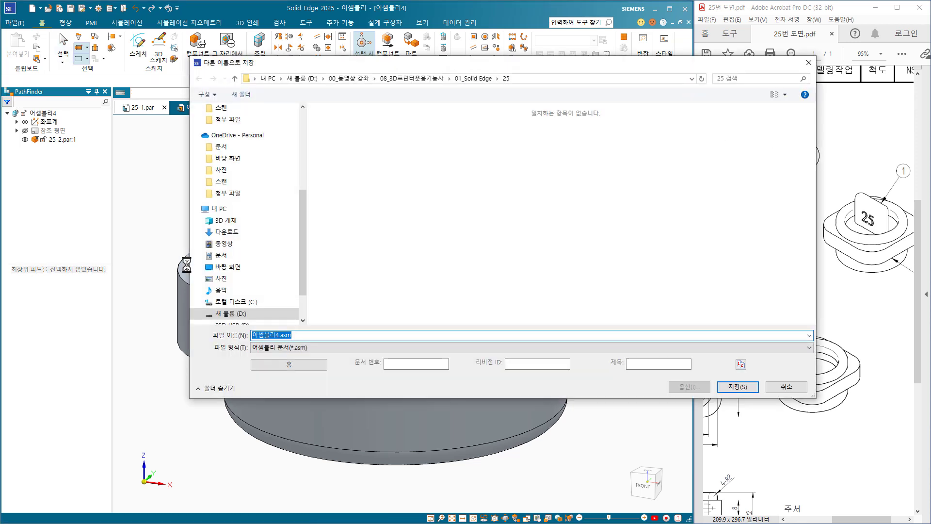
type("25")
key("Return")
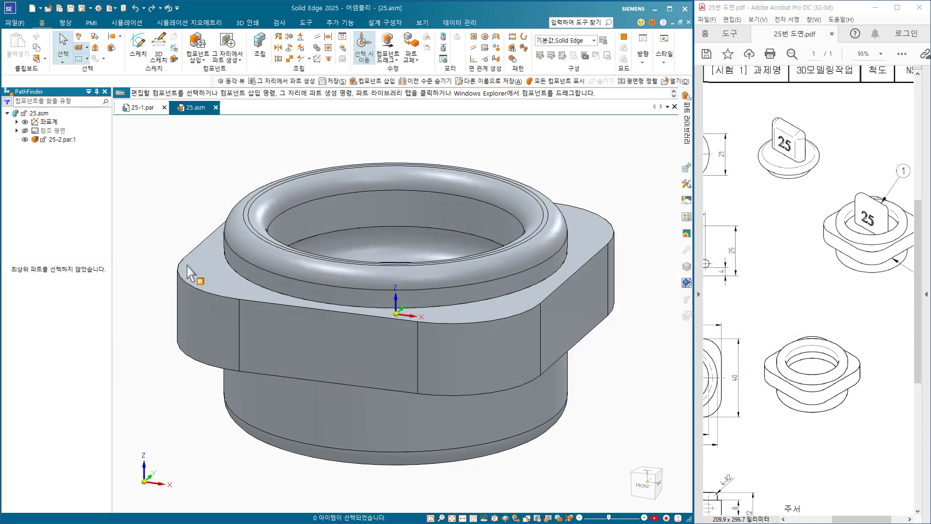
- Insert the component 25-1.par from the folder of drawing 25 into the assembly, above the 25-2 body
left_click(195, 46)
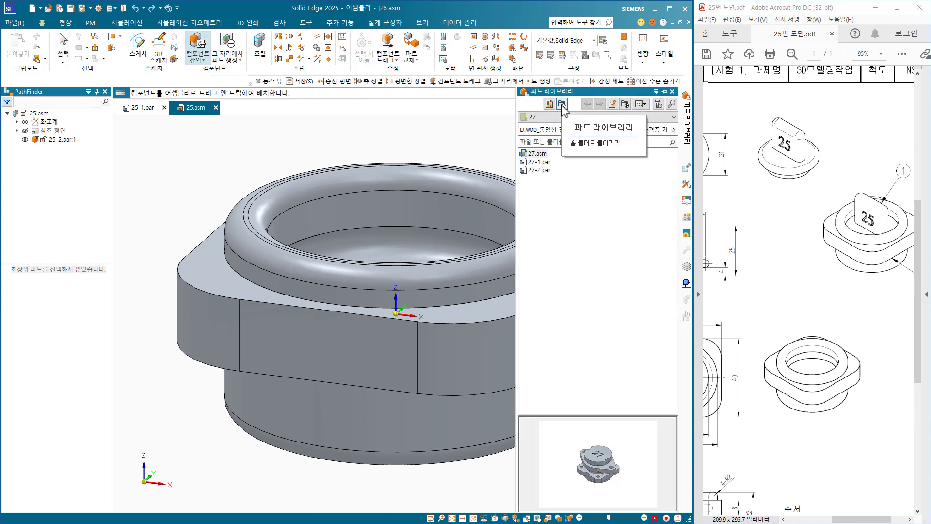
left_click(561, 105)
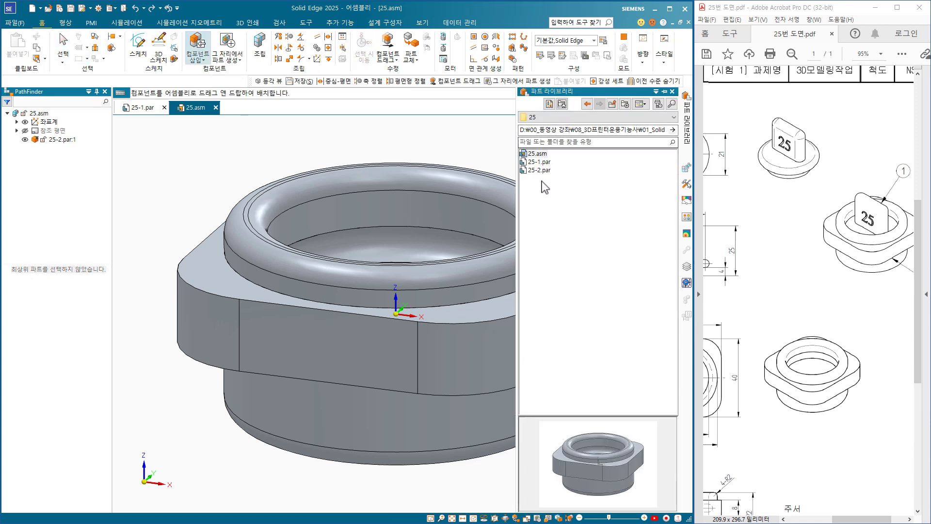
left_click(538, 163)
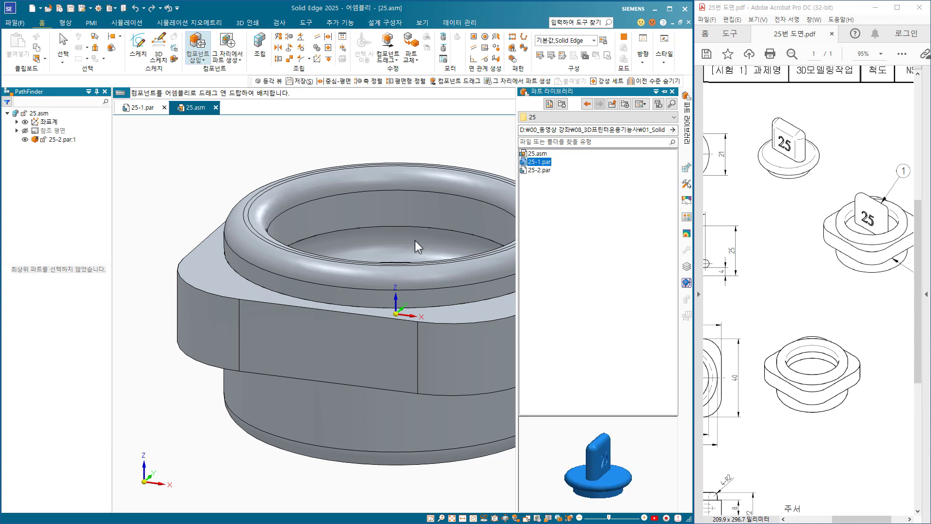
scroll(382, 284, "down", 5)
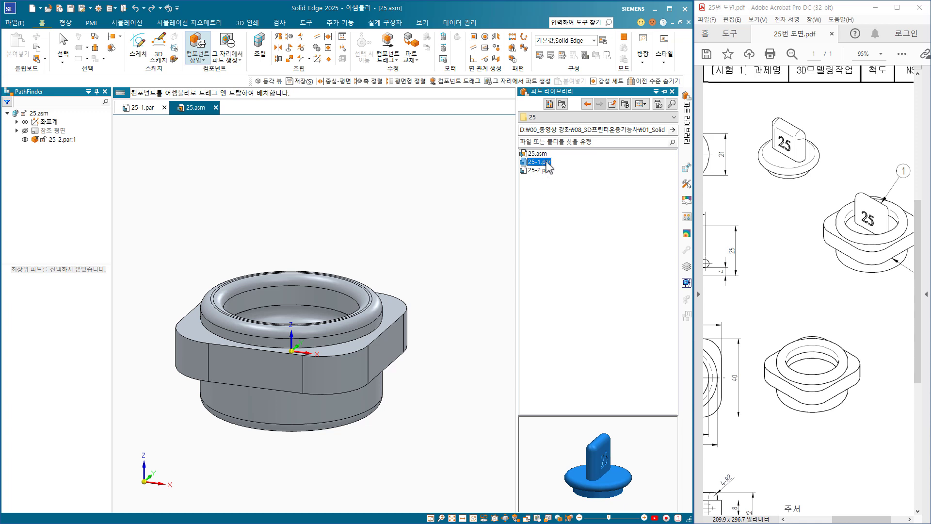
left_click_drag(544, 168, 406, 222)
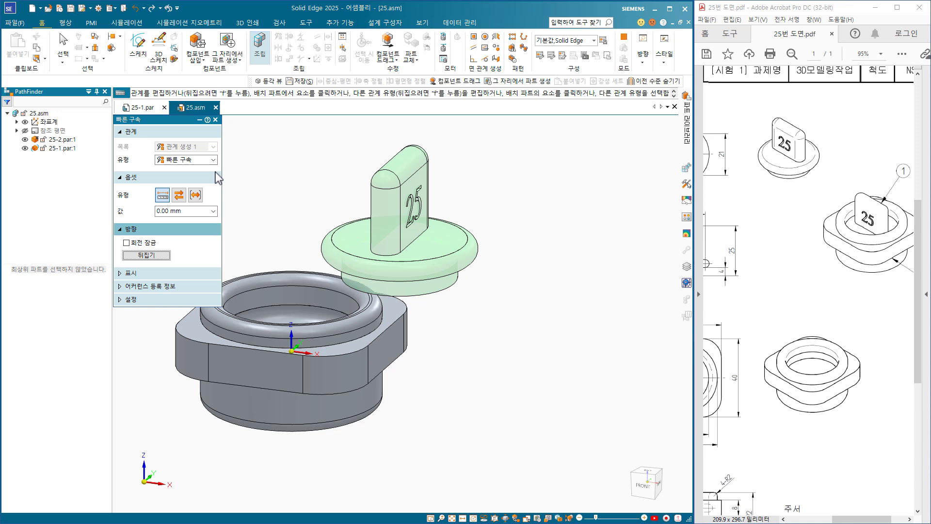
left_click(167, 161)
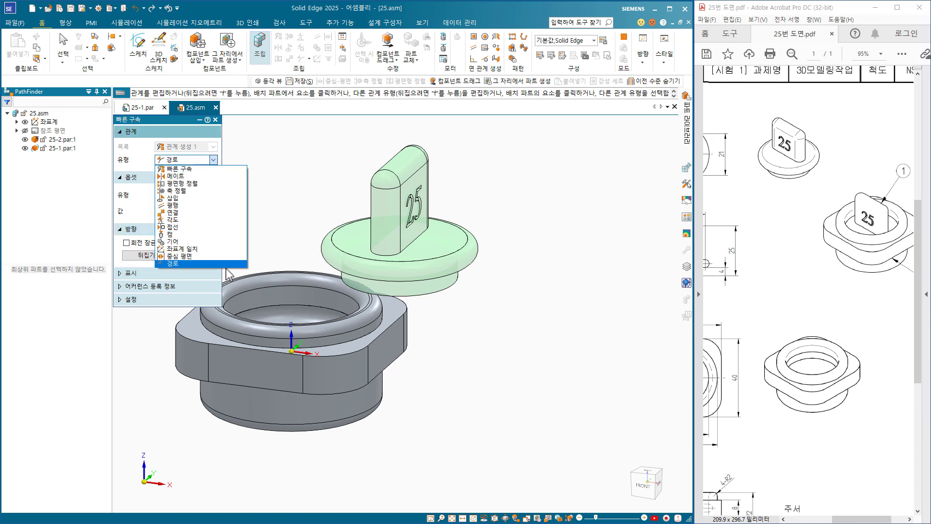
left_click(191, 192)
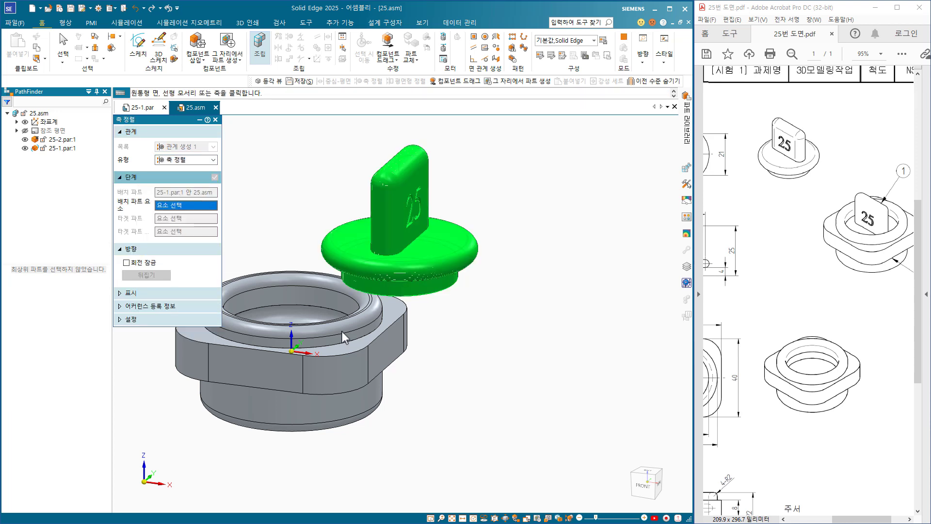
left_click(425, 290)
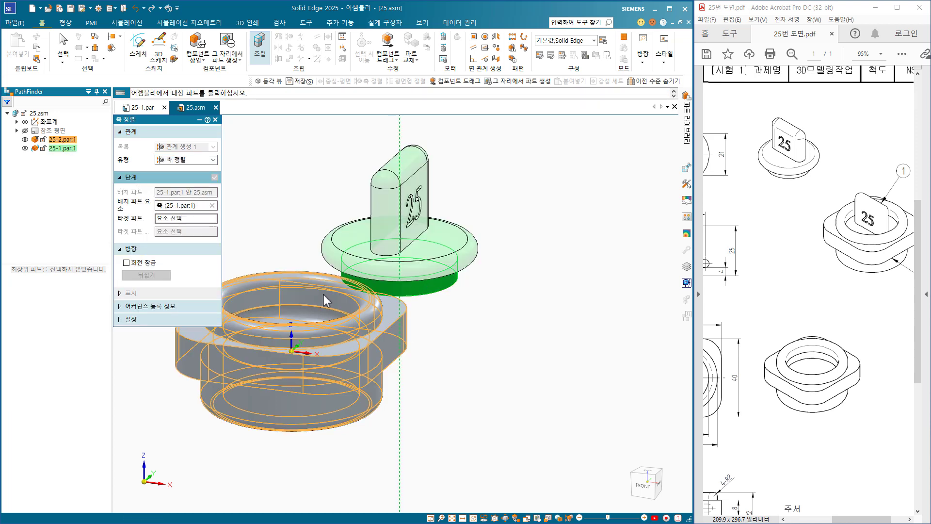
left_click(298, 297)
left_click(301, 297)
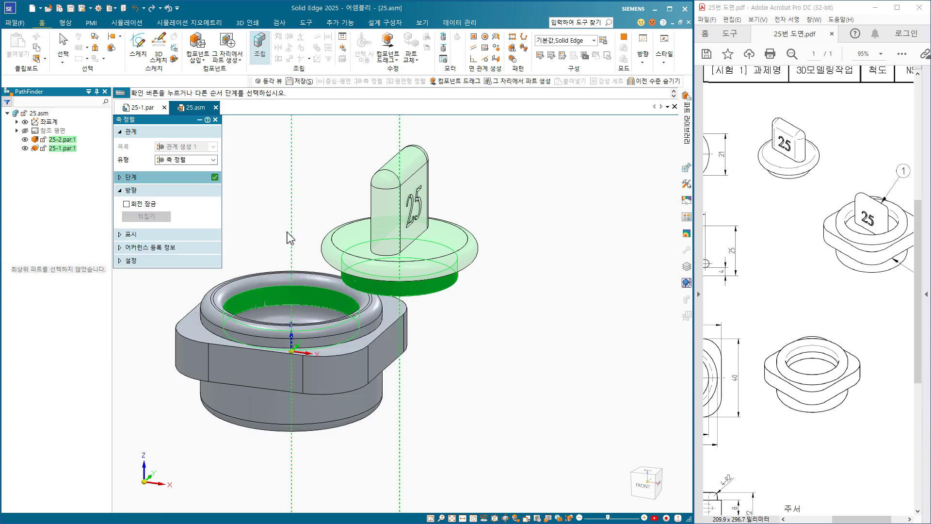
- Connect the centre point of plug 25-1's rounded disc to the centre point of the groove in body 25-2 with a 0.00 mm offset
left_click(186, 159)
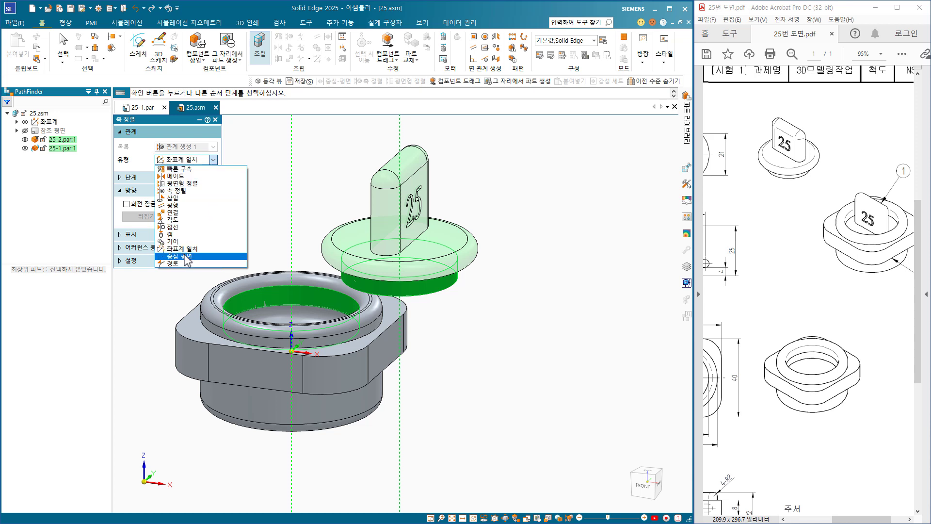
left_click(171, 213)
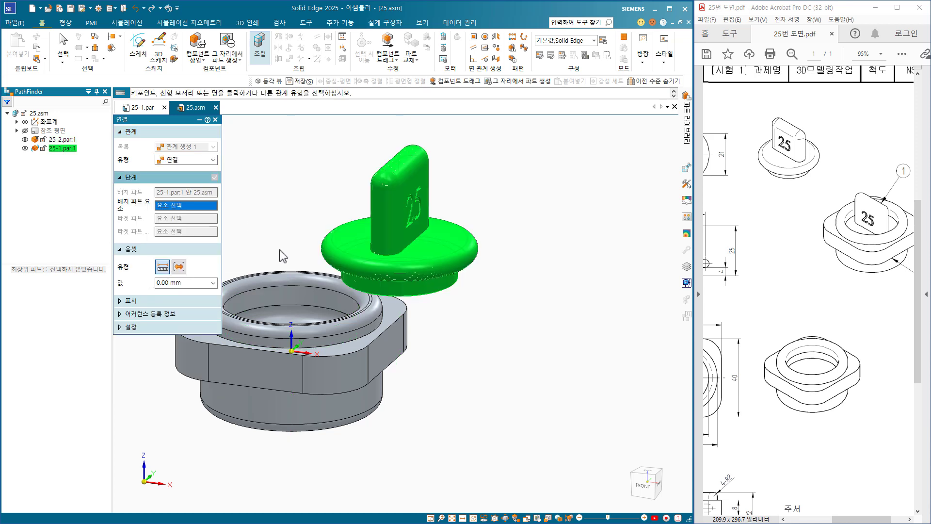
left_click(340, 265)
middle_click_drag(284, 228, 308, 221)
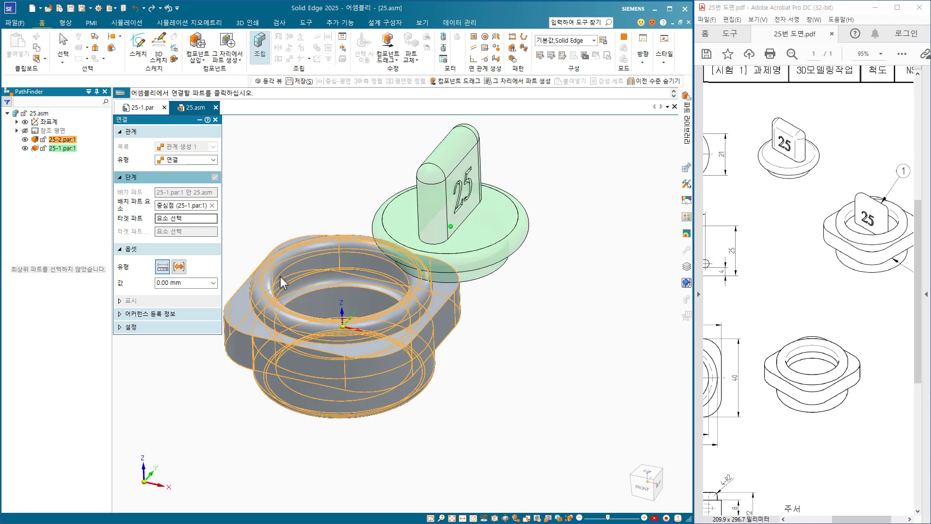
left_click(277, 282)
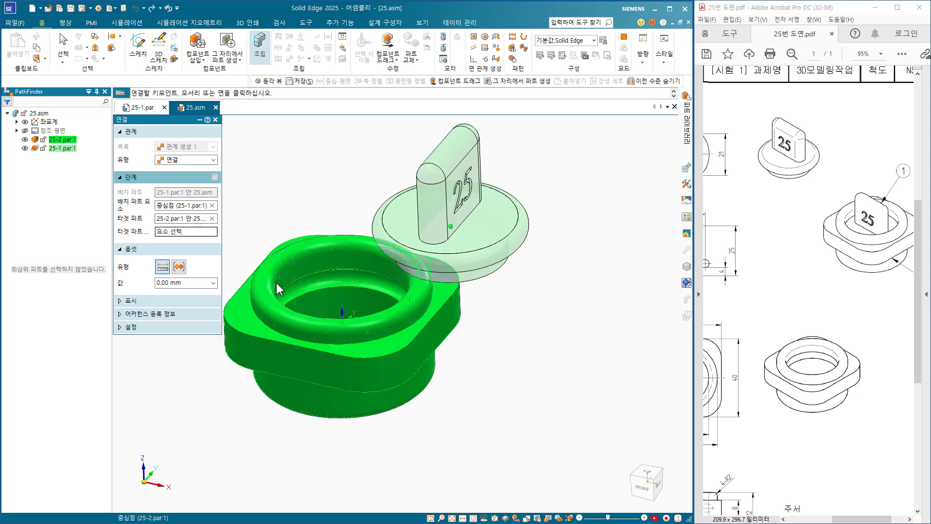
left_click(306, 287)
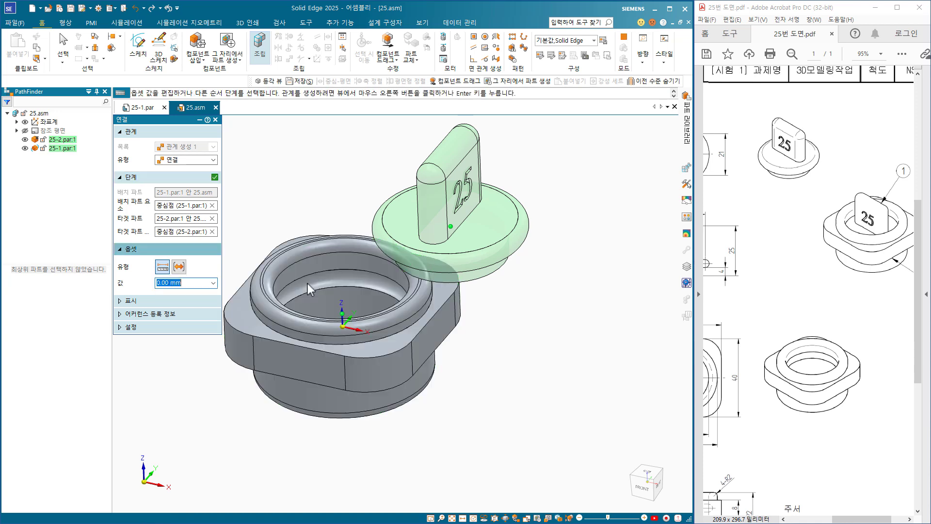
left_click(215, 177)
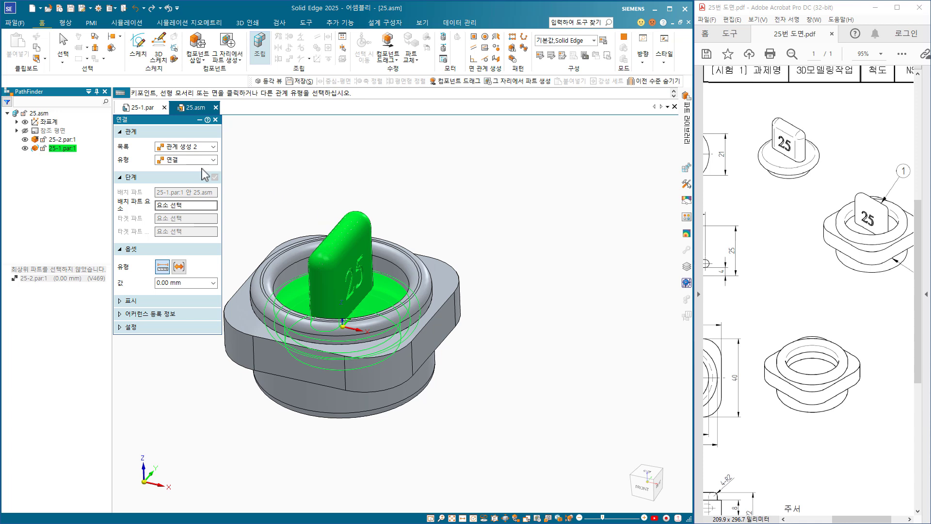
- Add a planar align relationship with floating offset between the plug handle's "25" face and the front flat side of the body's flange
left_click(181, 161)
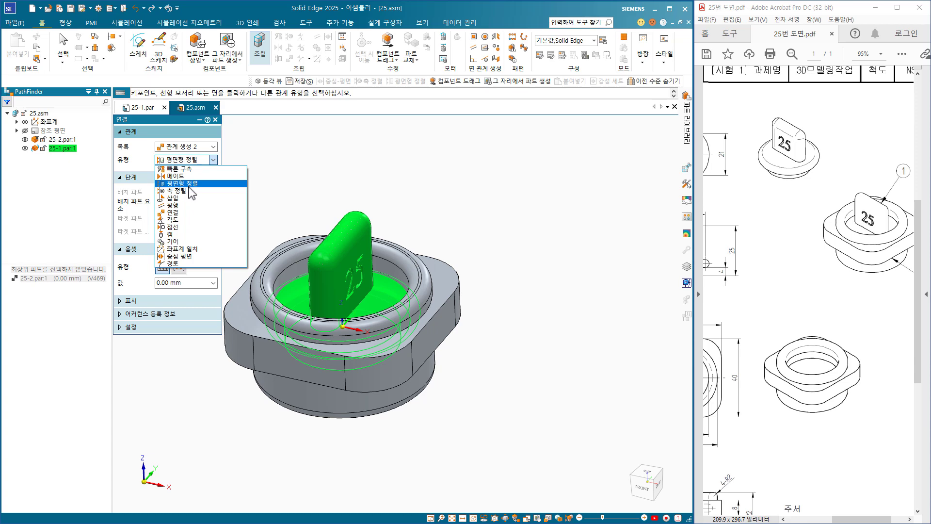
left_click(189, 185)
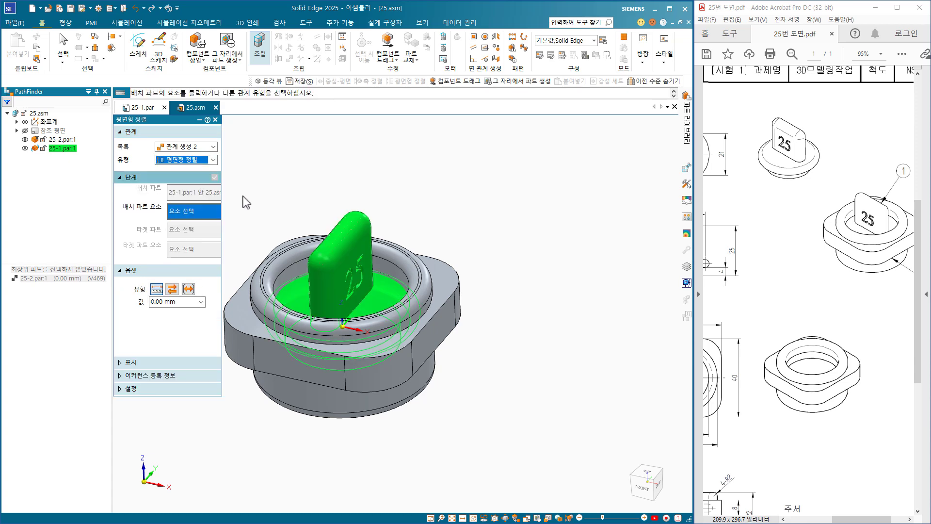
left_click(357, 261)
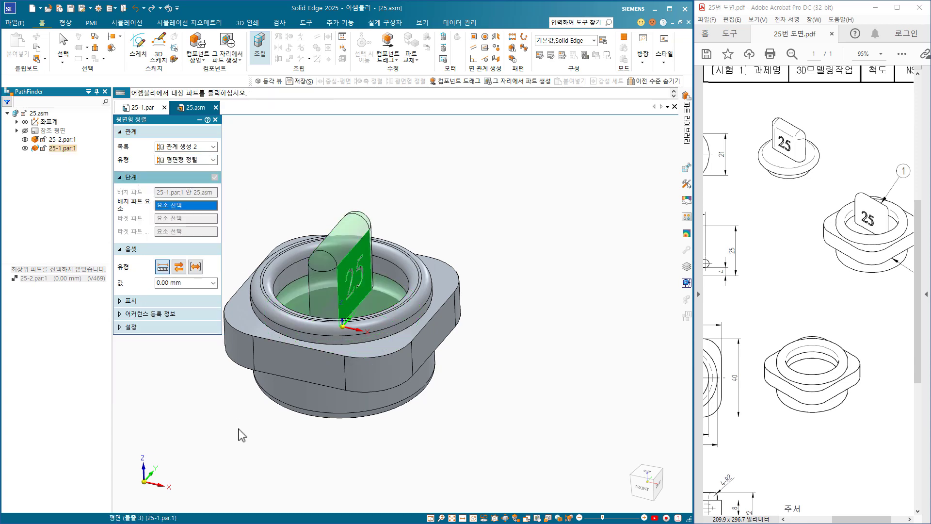
left_click(299, 354)
left_click(281, 365)
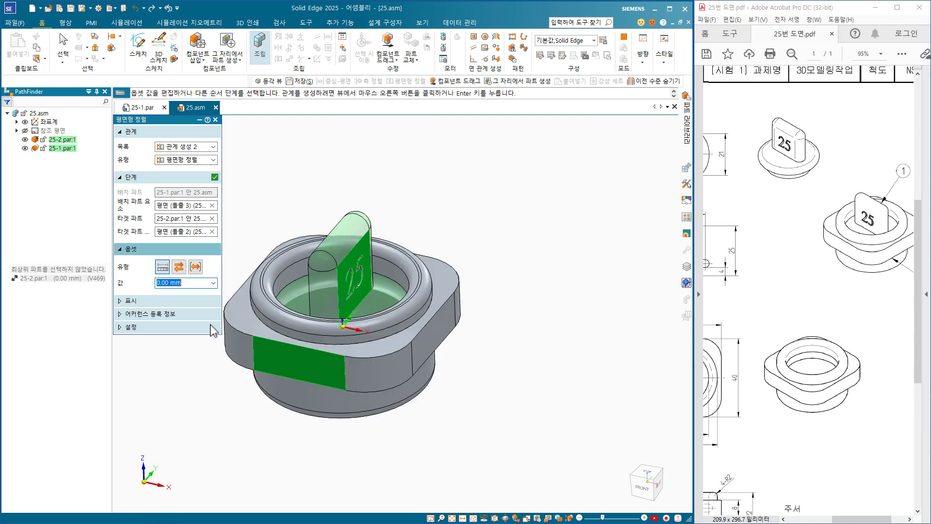
left_click(179, 267)
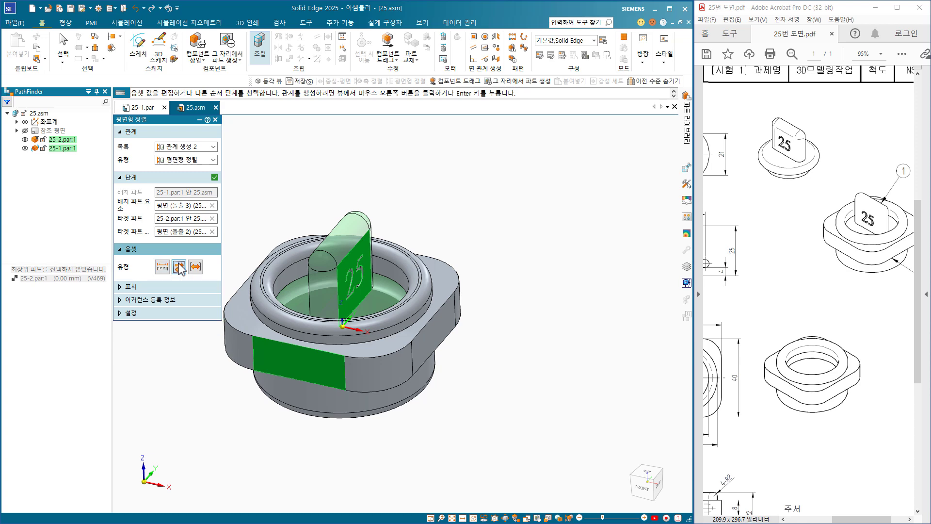
left_click(216, 177)
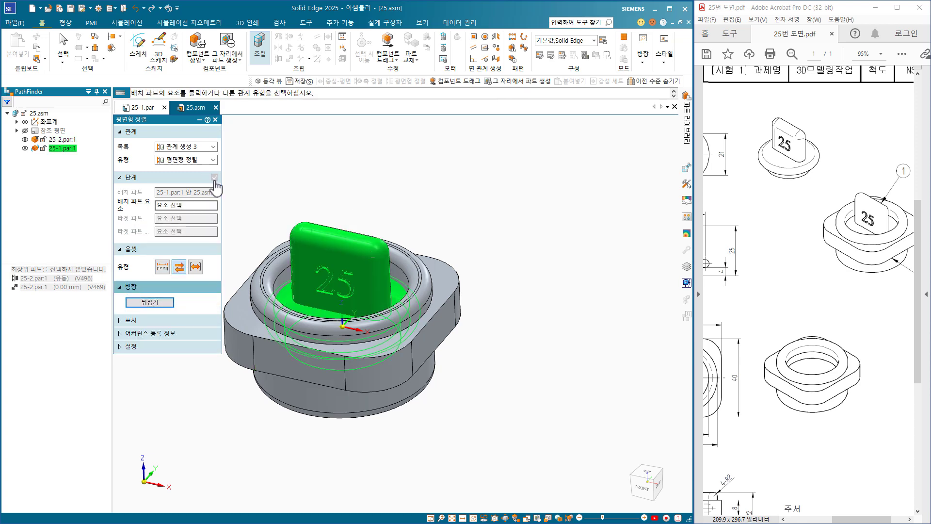
key("Escape")
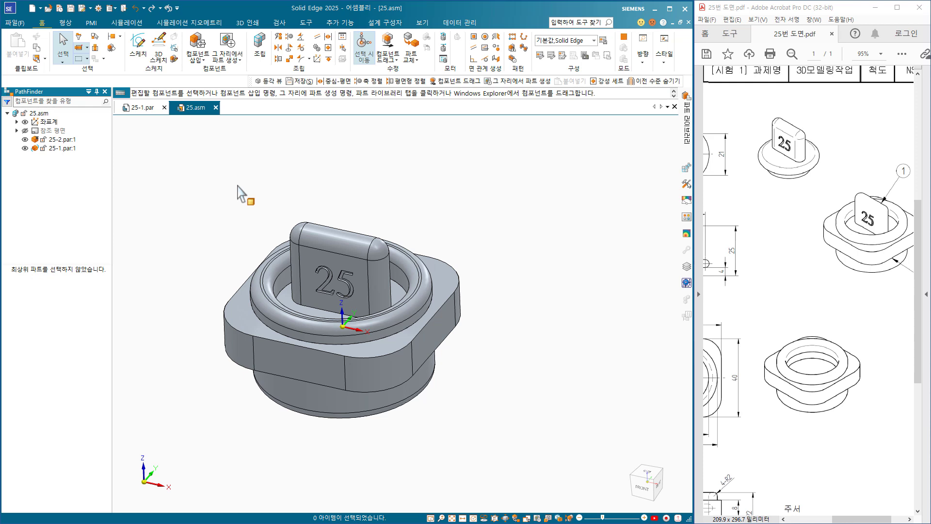
- Create a section view of the assembly with a cutting plane coincident with the front-facing Base plane through the body's centre
left_click(92, 27)
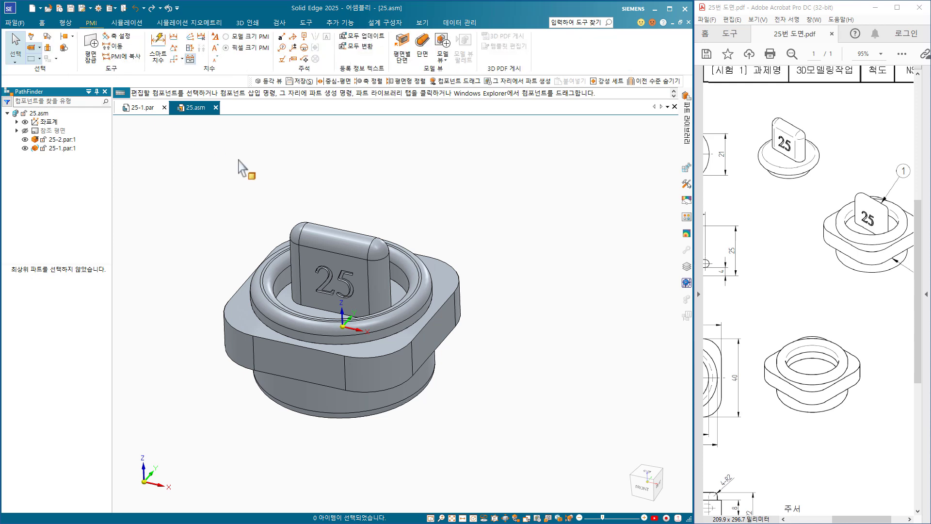
left_click(402, 45)
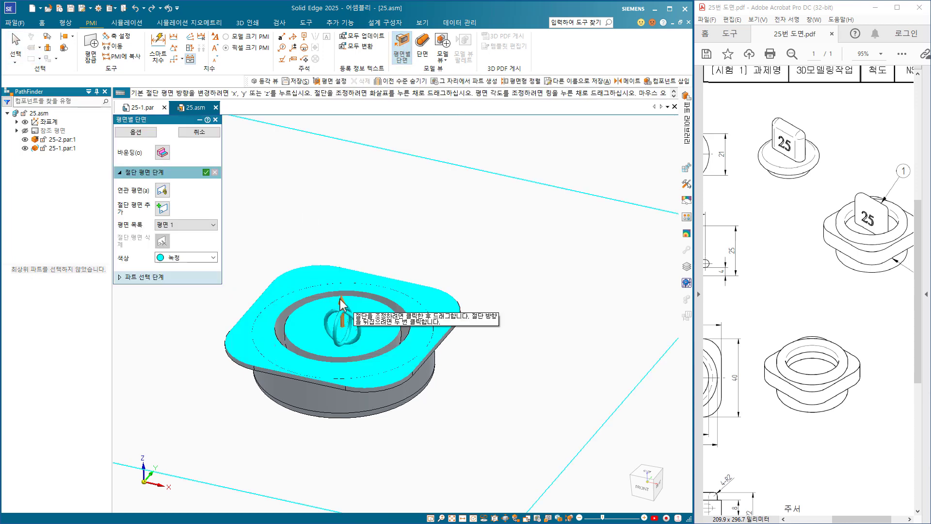
left_click_drag(342, 305, 340, 209)
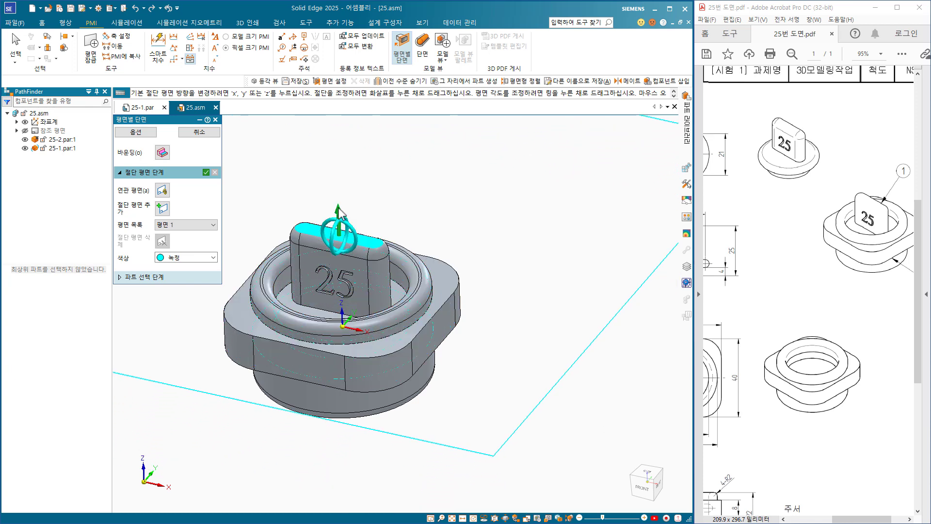
left_click(162, 191)
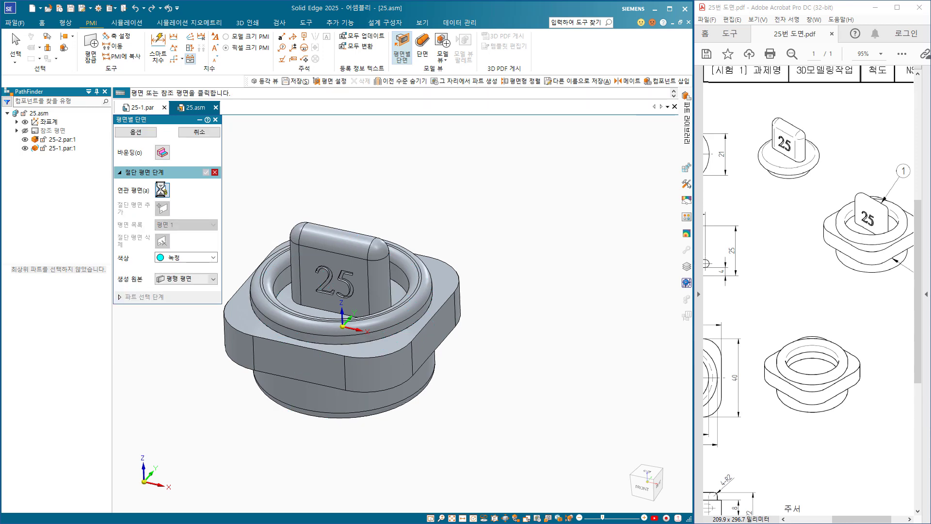
left_click(186, 280)
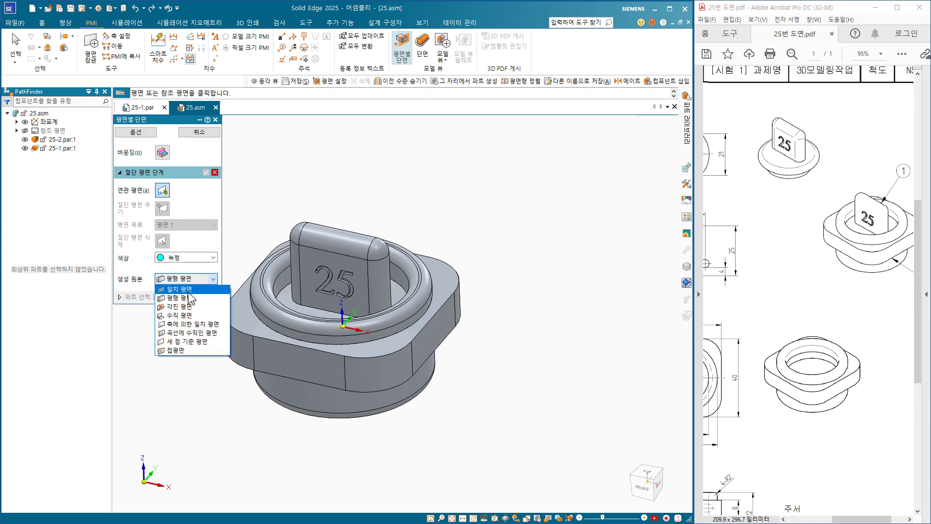
left_click(188, 290)
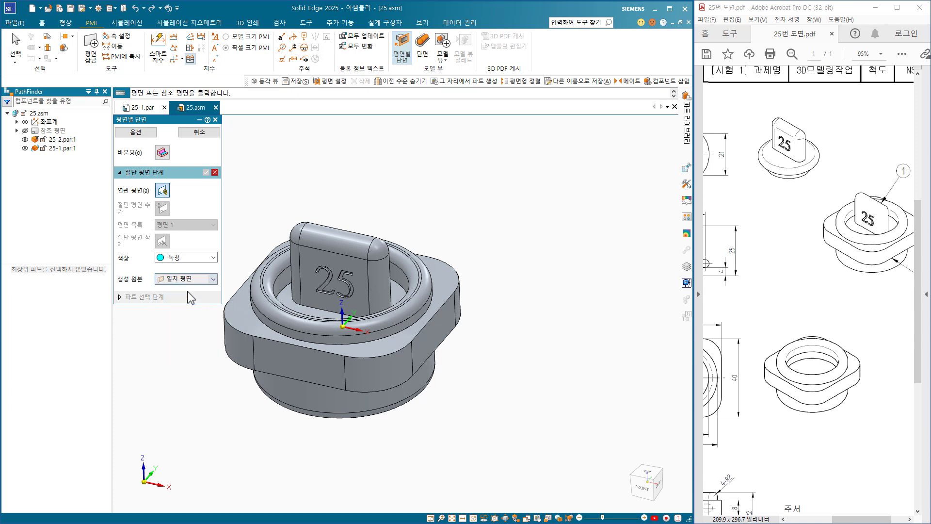
right_click(352, 321)
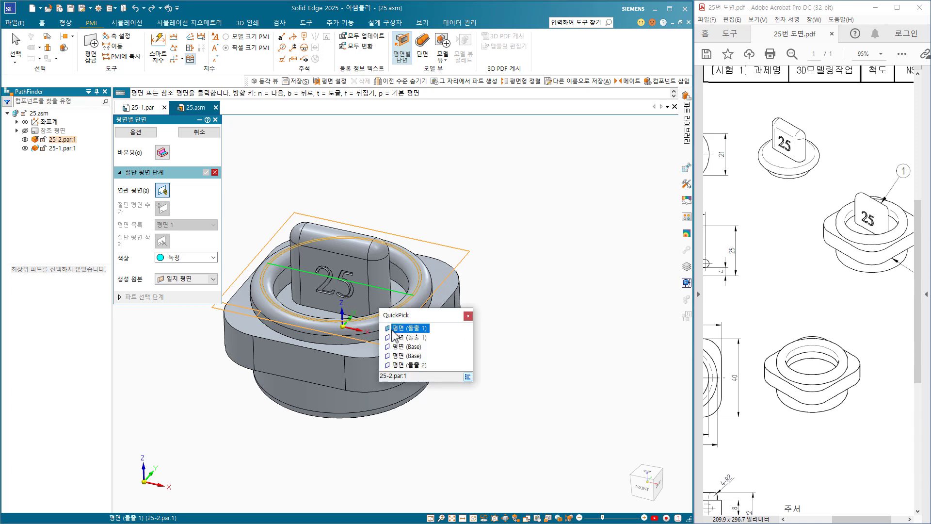
left_click(409, 346)
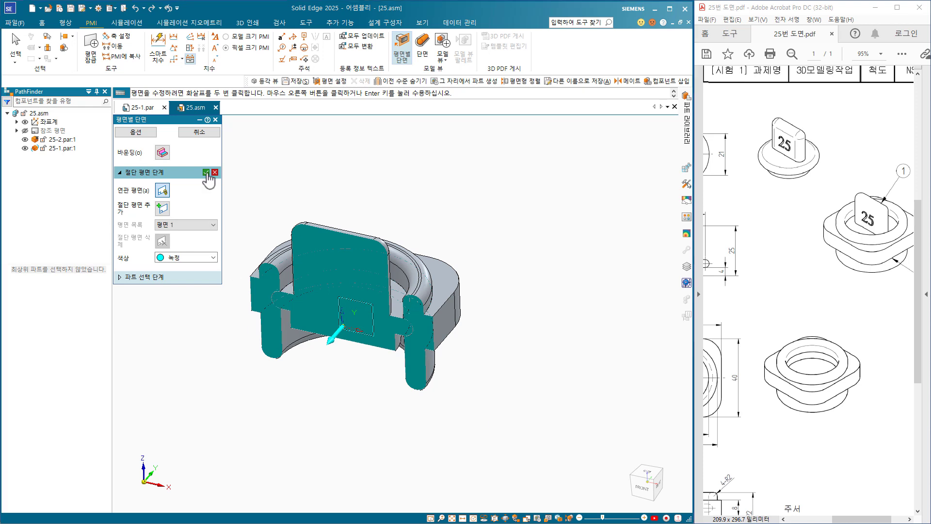
left_click(206, 172)
left_click(199, 132)
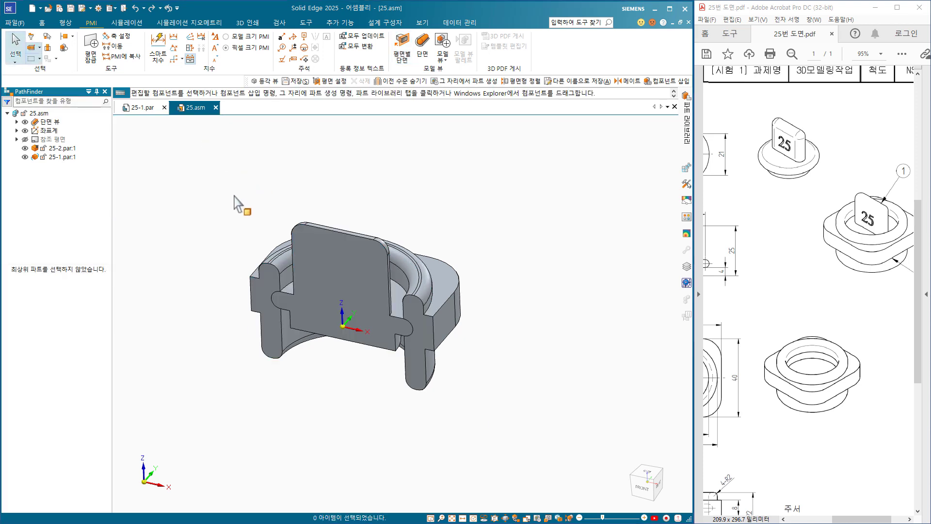
- Examine the sectioned assembly from the front and compare the disc's fit in the groove with the dimensions in the drawing
left_click(643, 491)
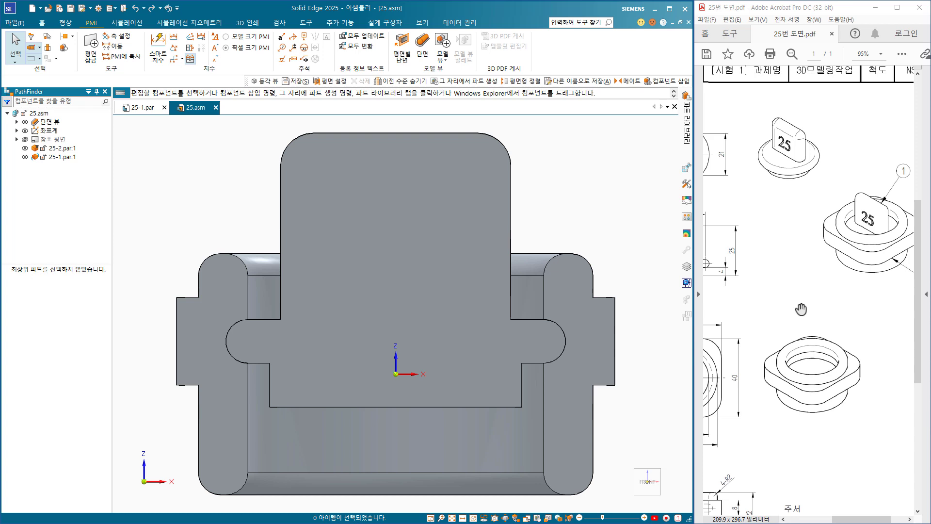
left_click_drag(752, 312, 820, 313)
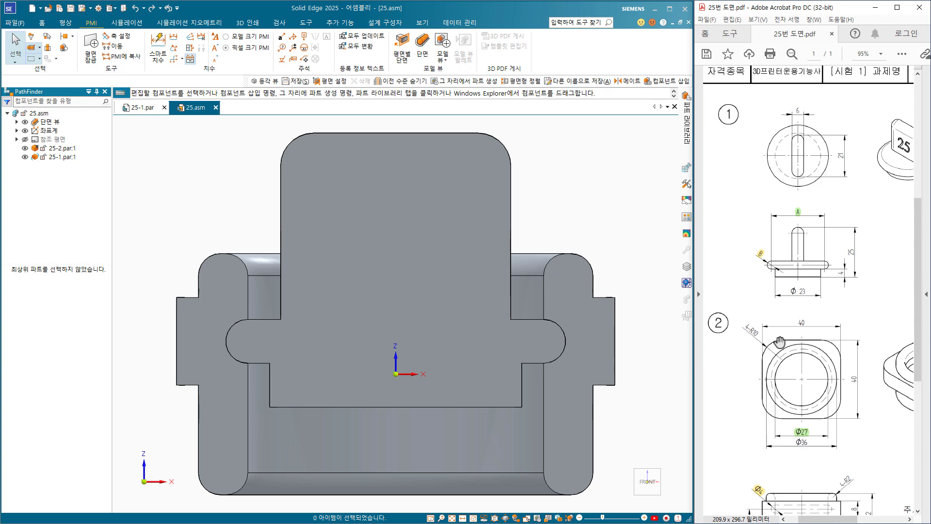
mouse_move(373, 275)
middle_mouse_down()
mouse_move(332, 330)
mouse_move(371, 270)
middle_mouse_up()
scroll(332, 330, "down", 2)
- Close the separate 25-1 part document and open plug 25-1 for in-place editing within the assembly
left_click(354, 217)
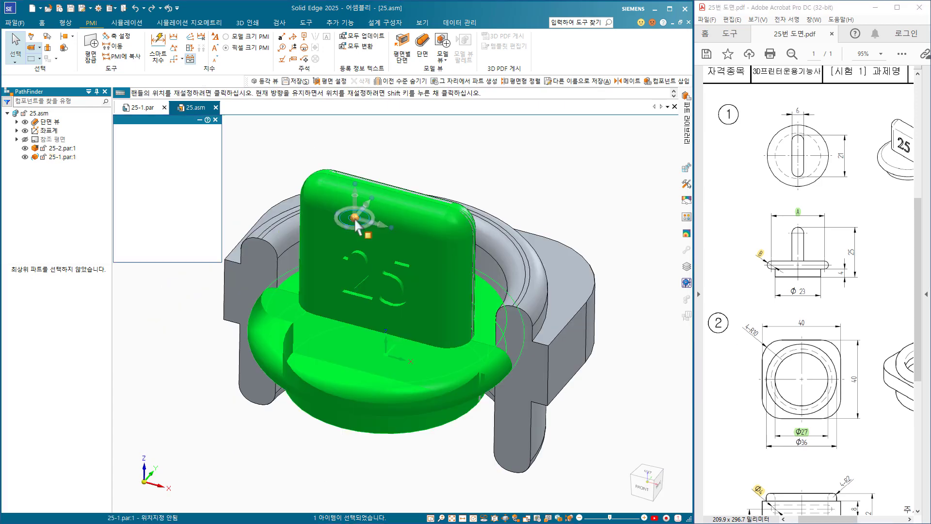
left_click(426, 188)
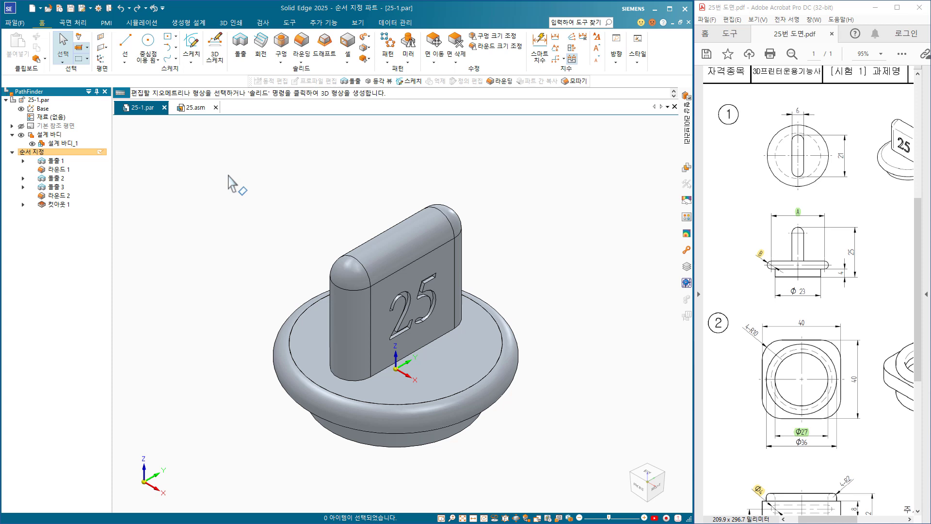
left_click(164, 107)
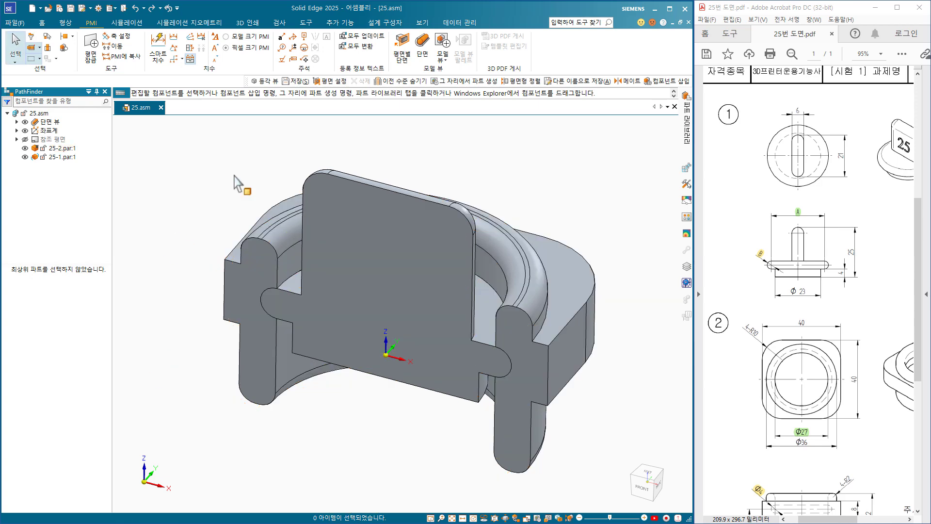
left_click(419, 202)
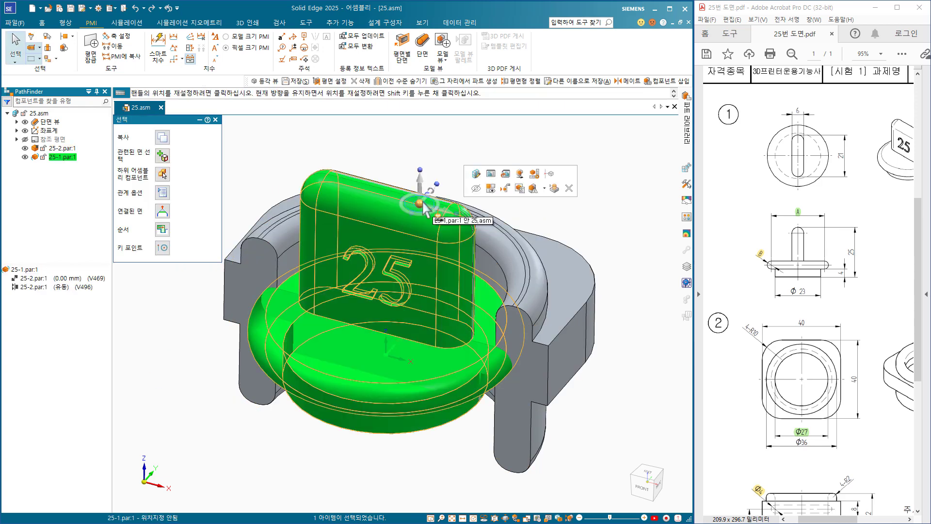
left_click(491, 175)
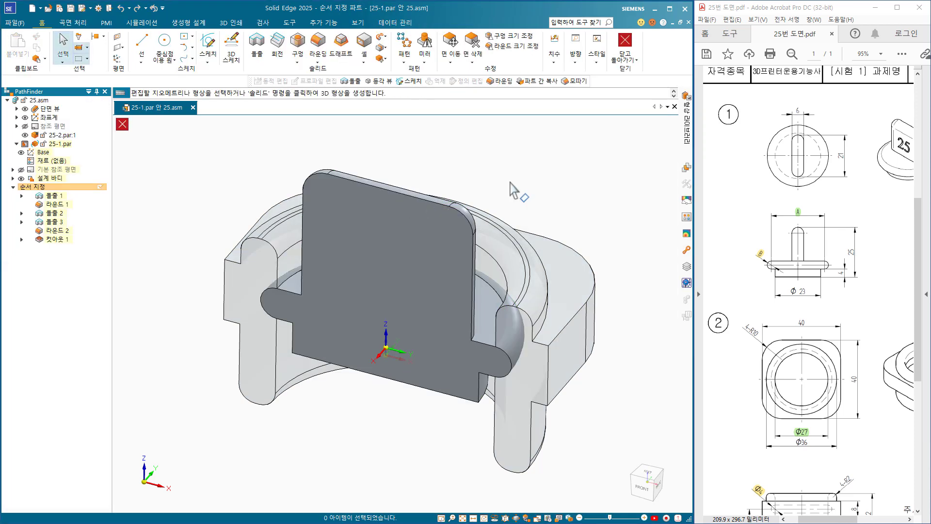
- Dynamically edit the plug's first protrusion and set its disc diameter to 30 mm
left_click(55, 196)
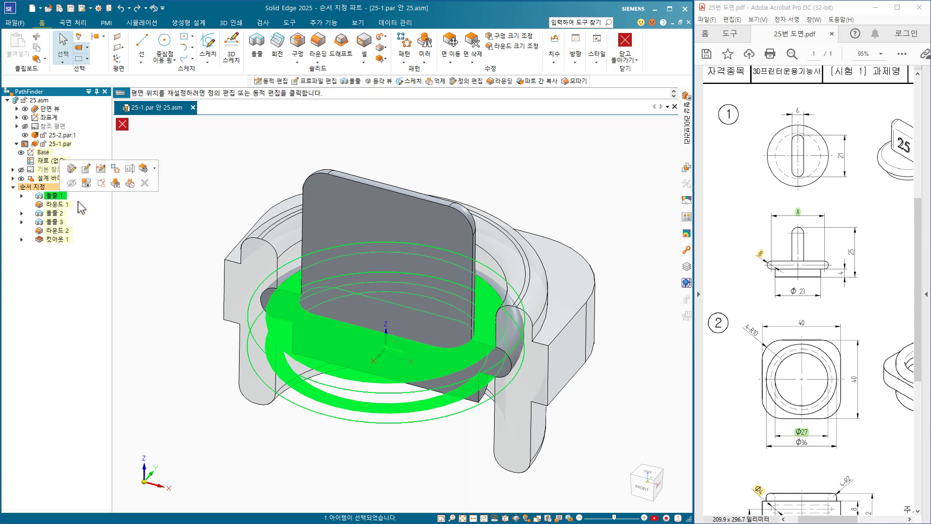
left_click(101, 169)
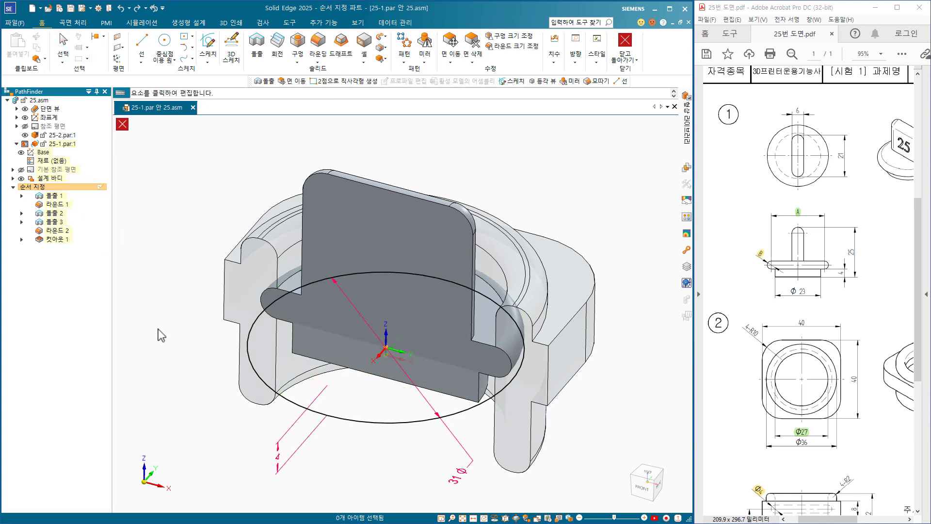
left_click(457, 481)
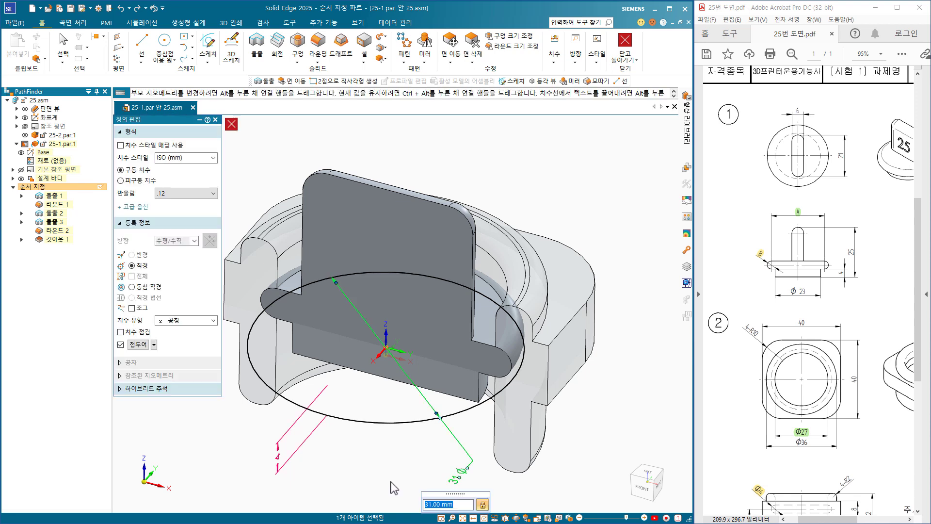
type("30")
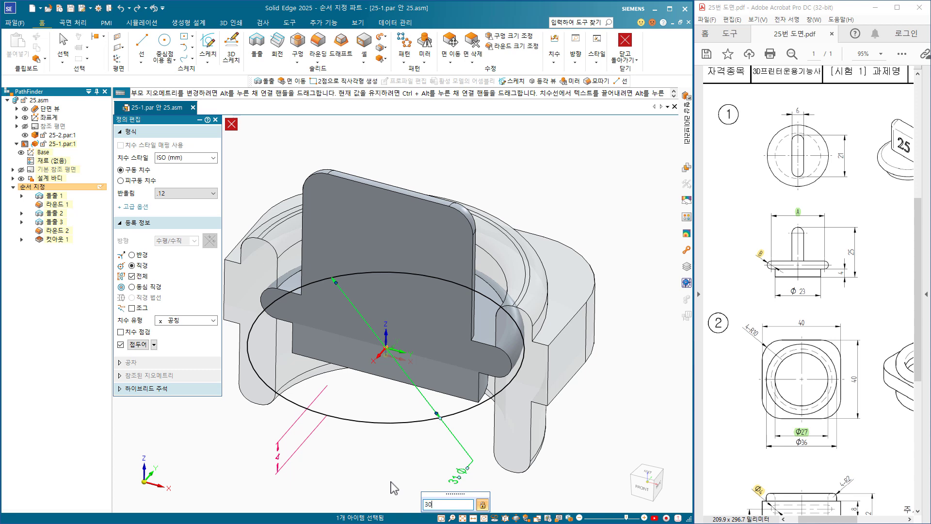
key("Return")
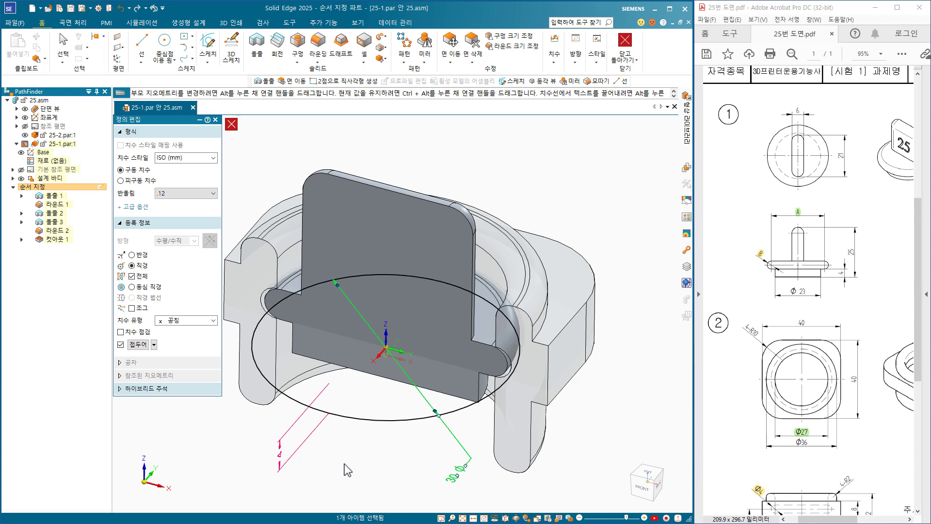
left_click(195, 449)
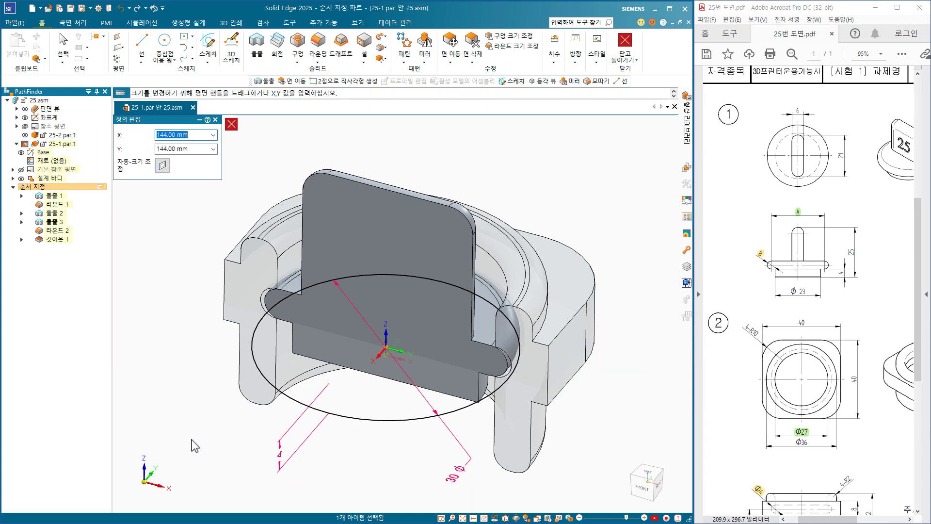
- Check the drawing and set the thickness of the plug's disc in the first protrusion to 3 mm
left_click(185, 287)
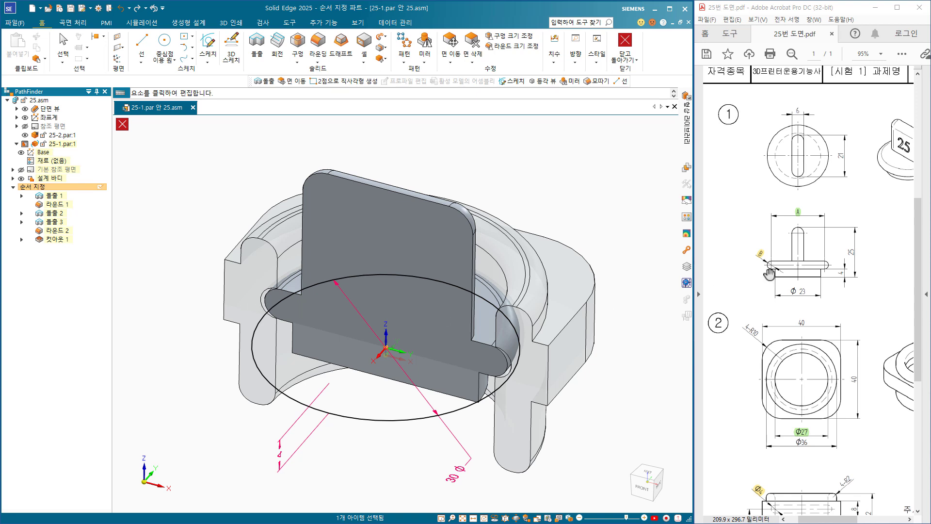
scroll(775, 358, "down", 3)
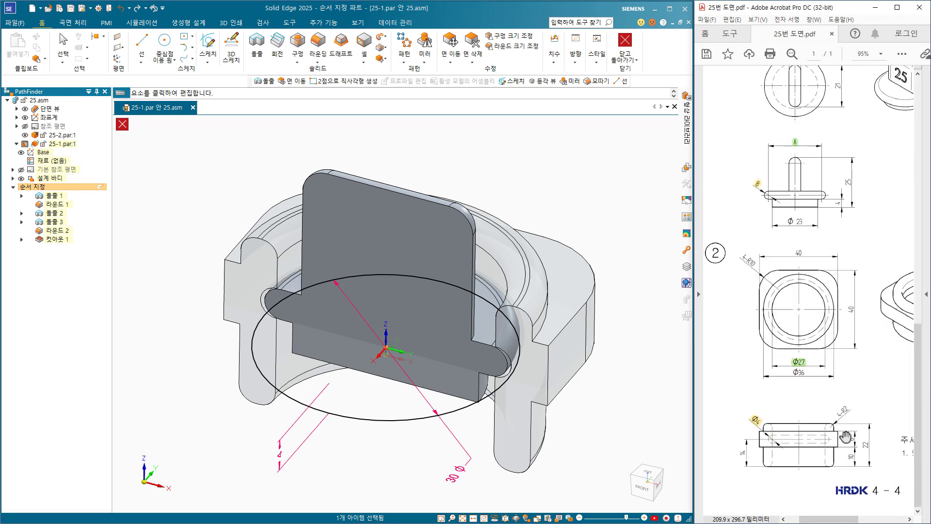
left_click_drag(763, 242, 775, 274)
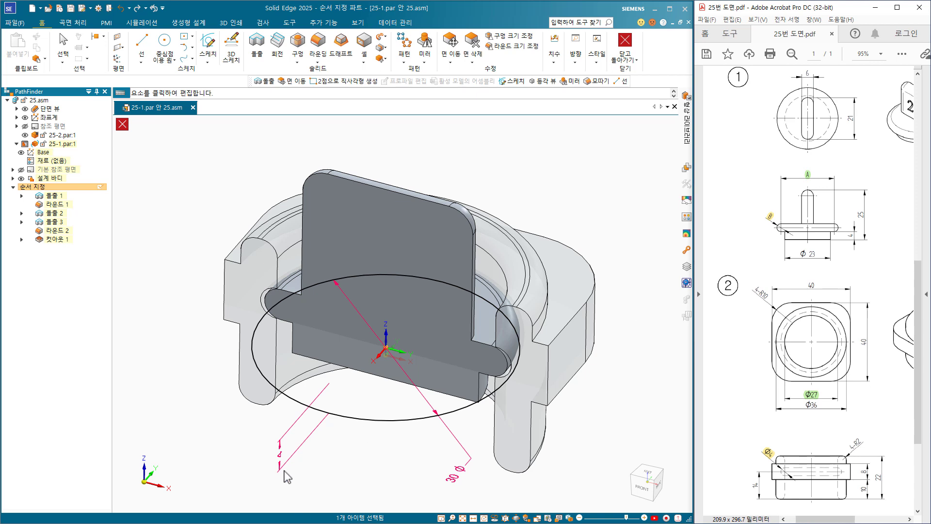
left_click(281, 454)
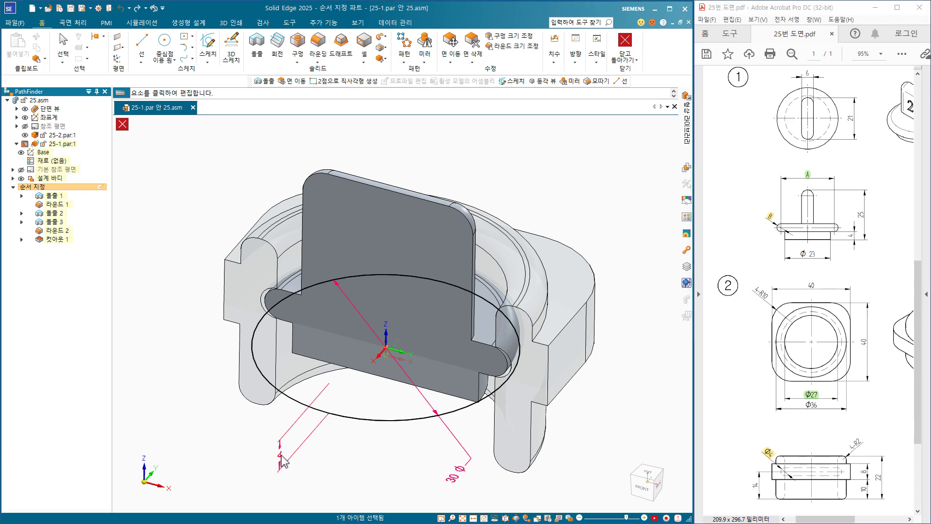
left_click(280, 456)
type("3")
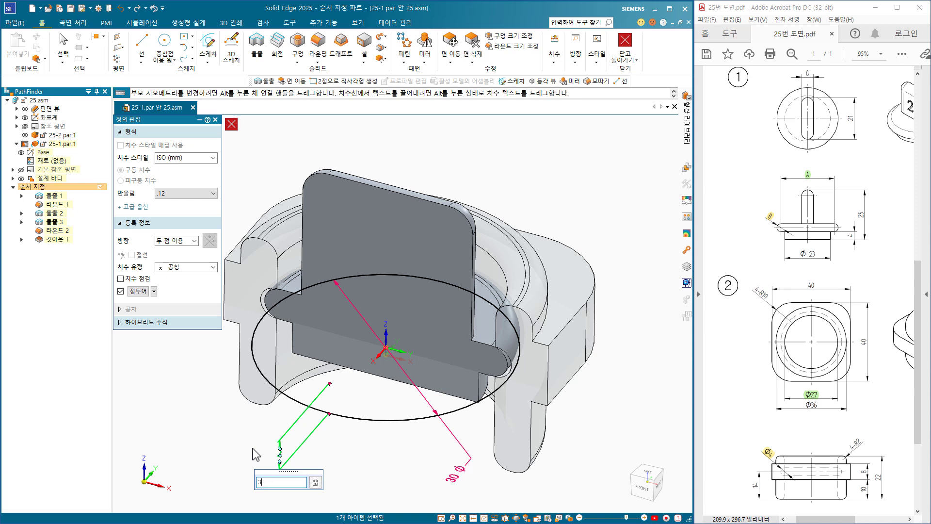
key("Return")
left_click(223, 426)
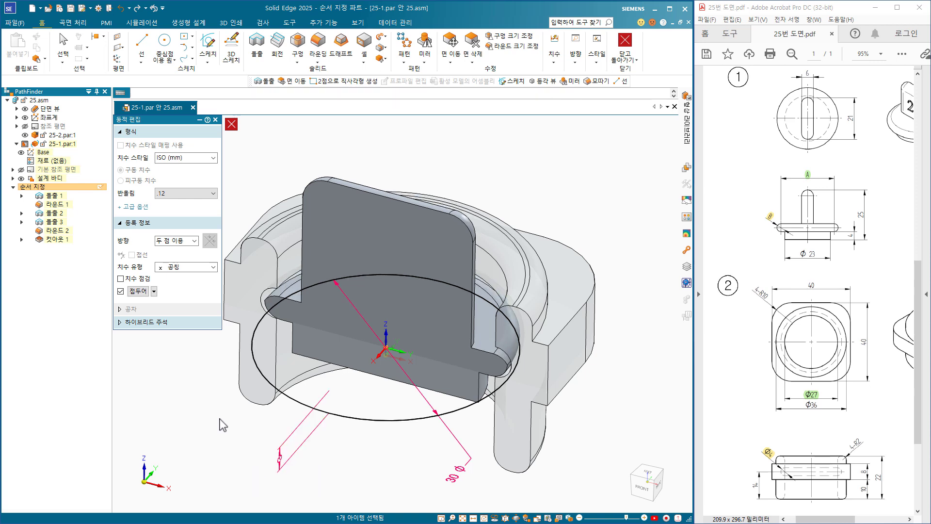
key("Escape")
key("Escape")
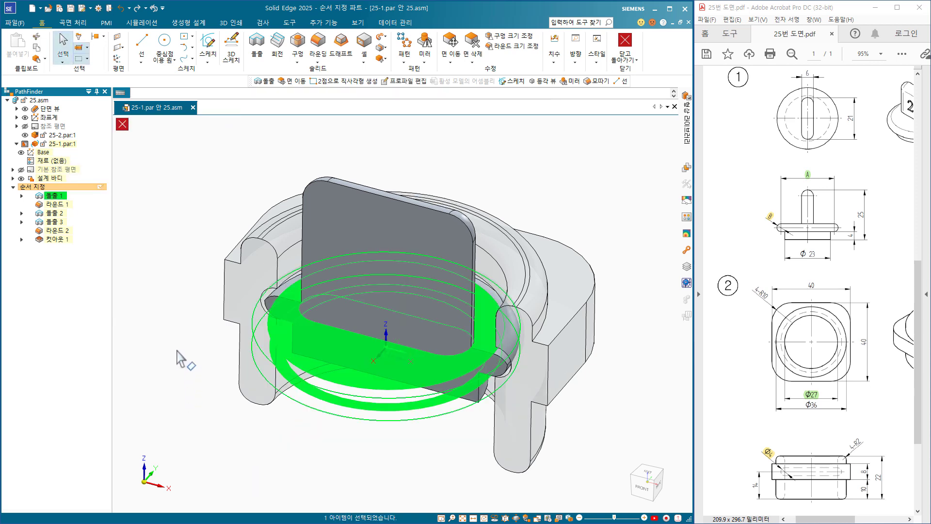
- Dynamically edit the round on the plug's disc edge and set its radius to 1.5 mm
left_click(62, 204)
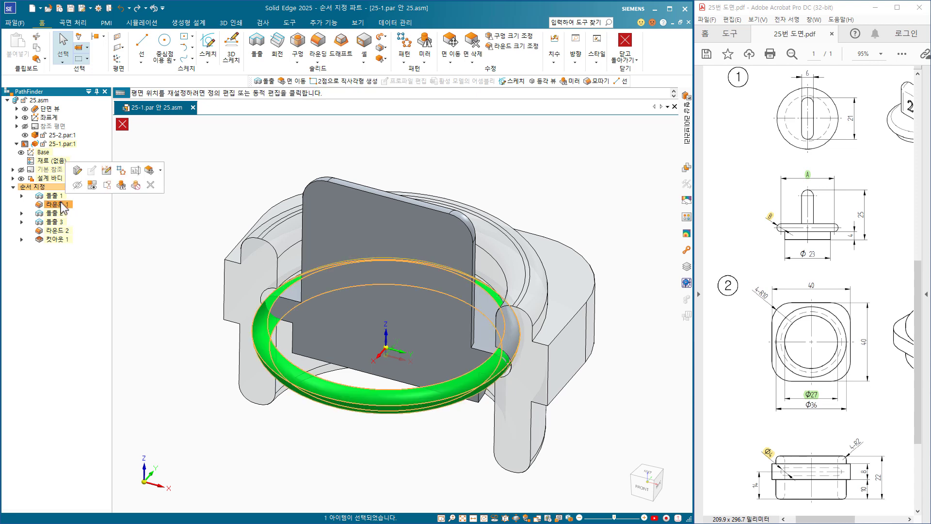
left_click(113, 170)
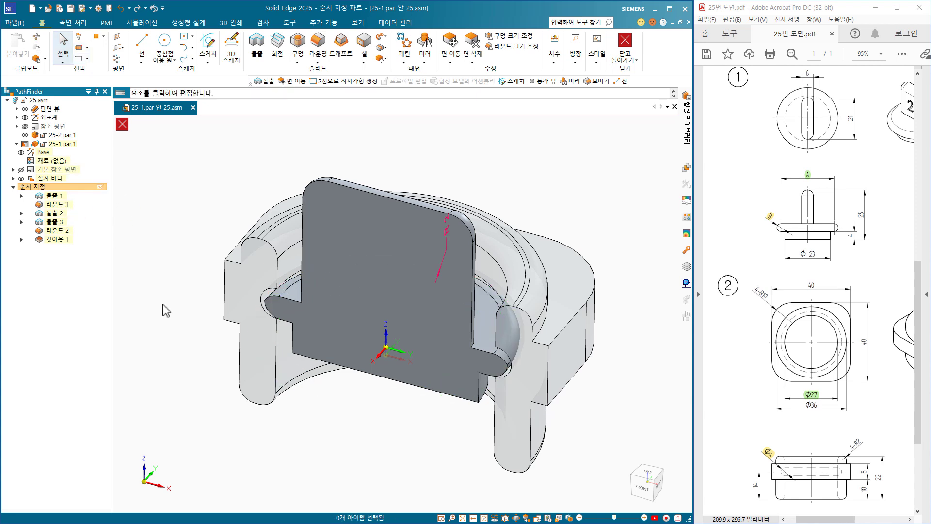
left_click(444, 220)
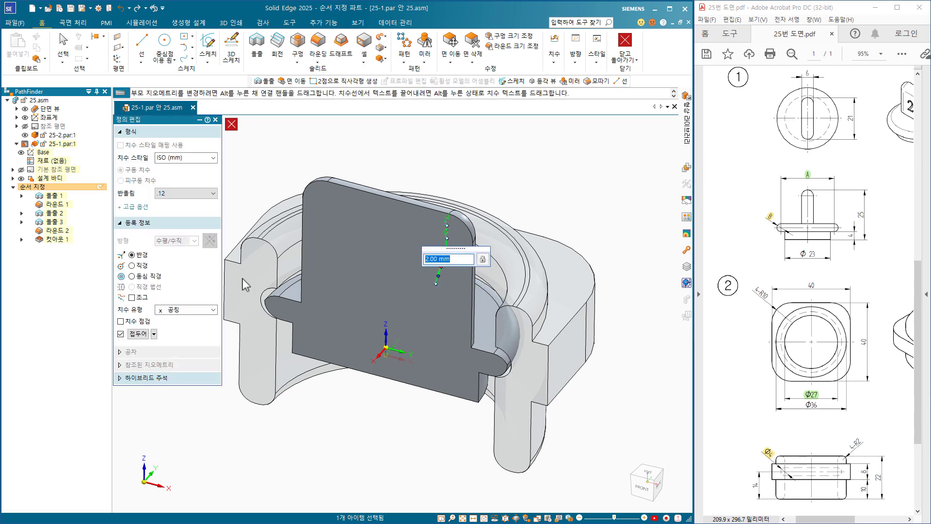
type("1.5")
key("Return")
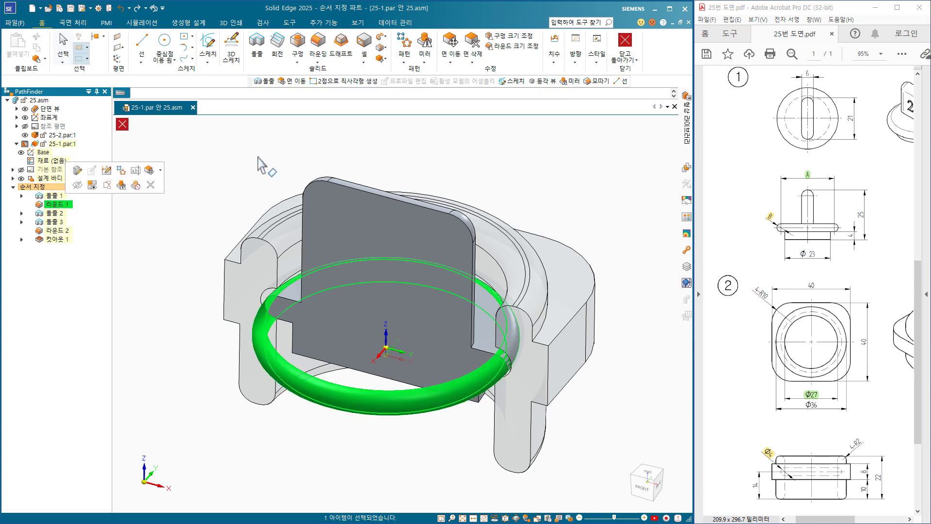
key("Escape")
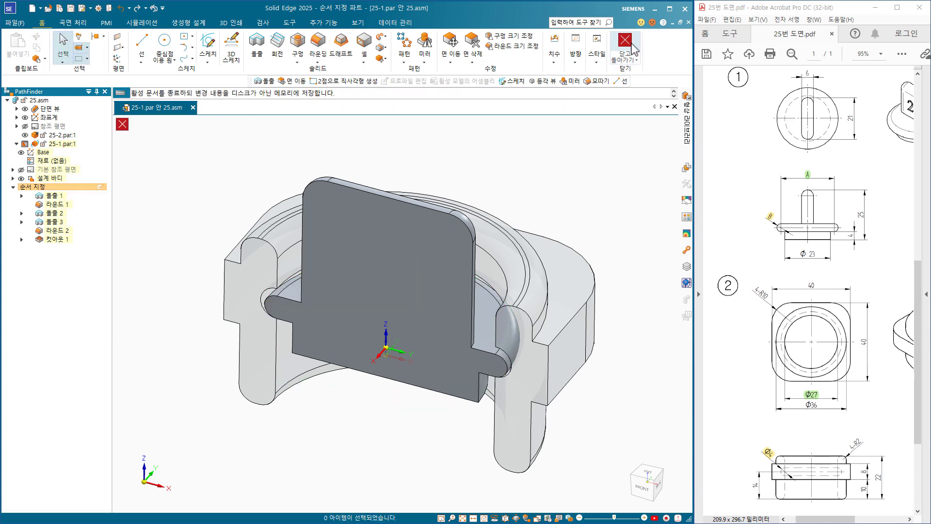
- Finish editing the plug in place, return to the assembly and inspect the sectioned groove clearance from the front
left_click(633, 46)
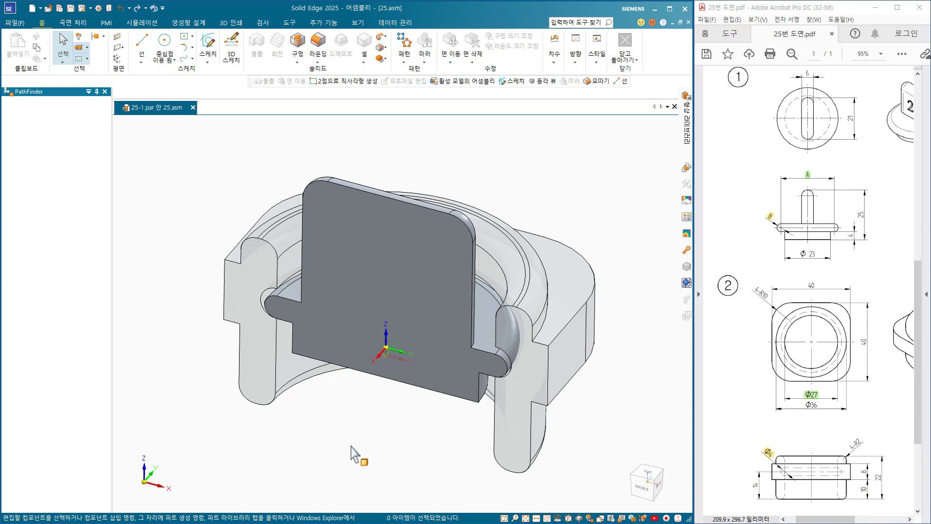
left_click(642, 490)
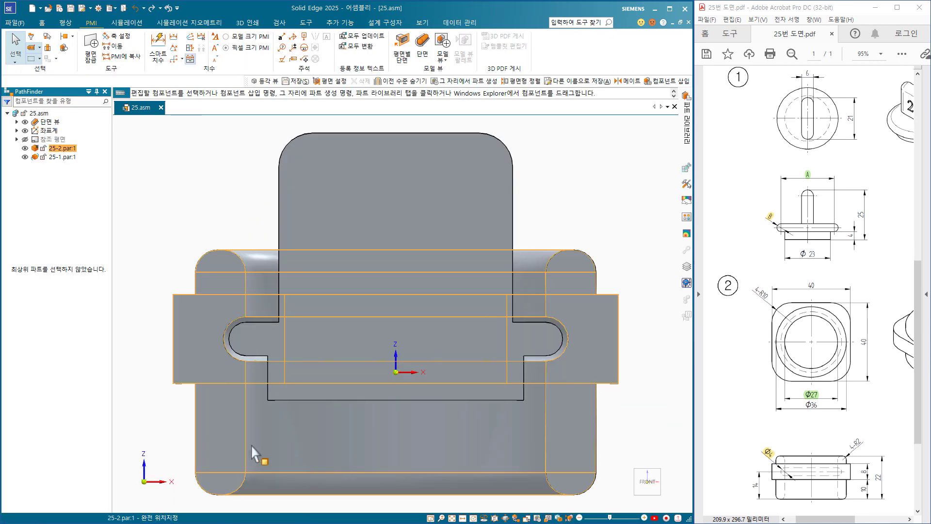
left_click(129, 413)
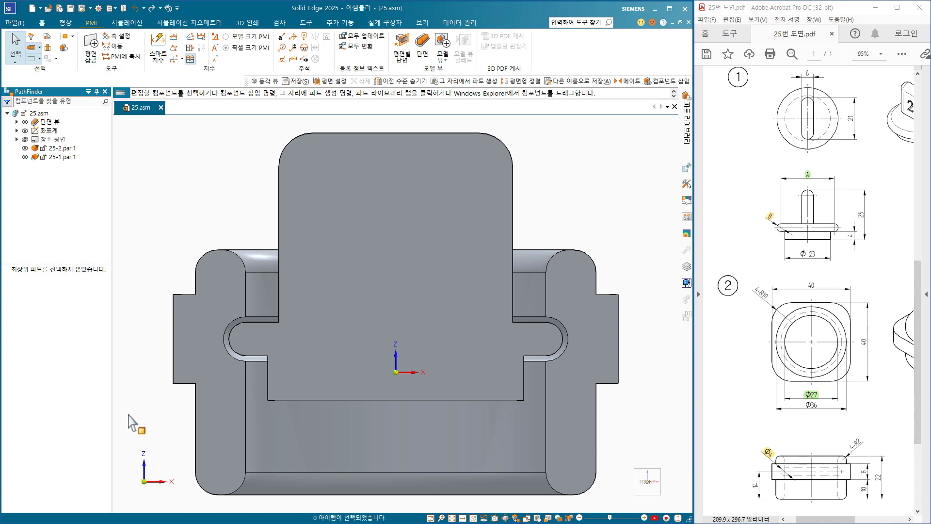
- Hide the section view and export the complete assembly in STEP format as 25.stp in the 25 folder
left_click(25, 122)
key("ctrl+i")
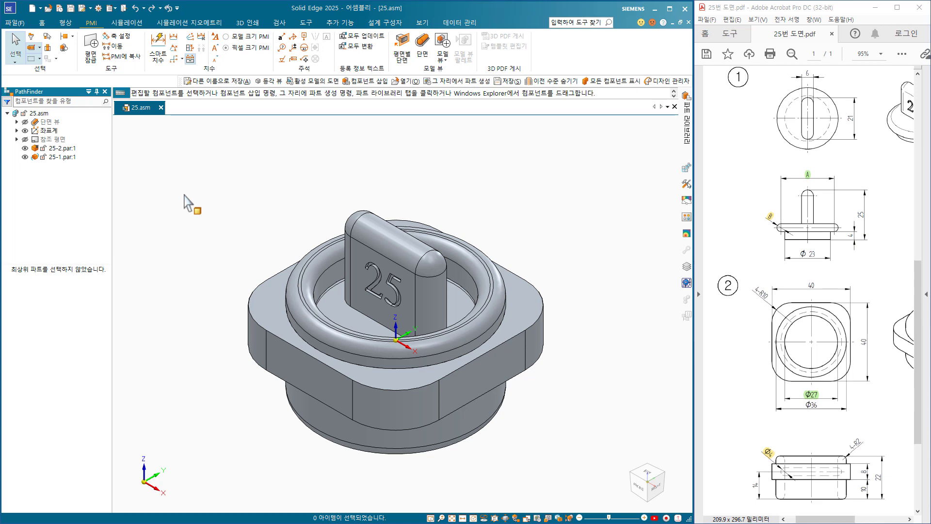
left_click(82, 10)
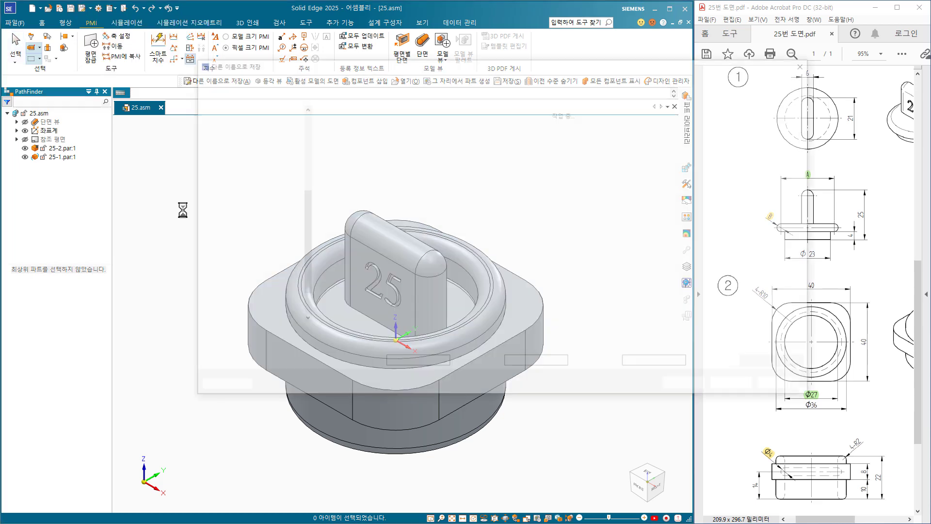
left_click(313, 348)
scroll(313, 368, "up", 1)
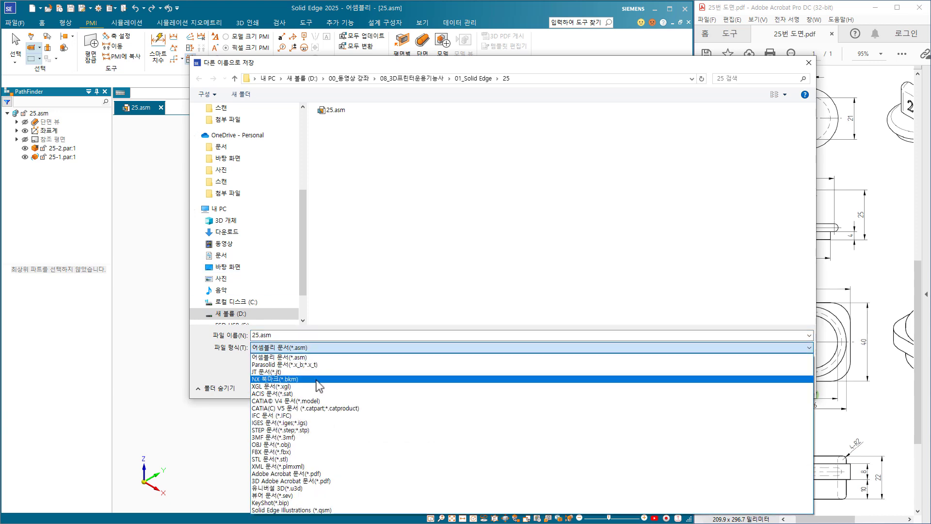
left_click(294, 436)
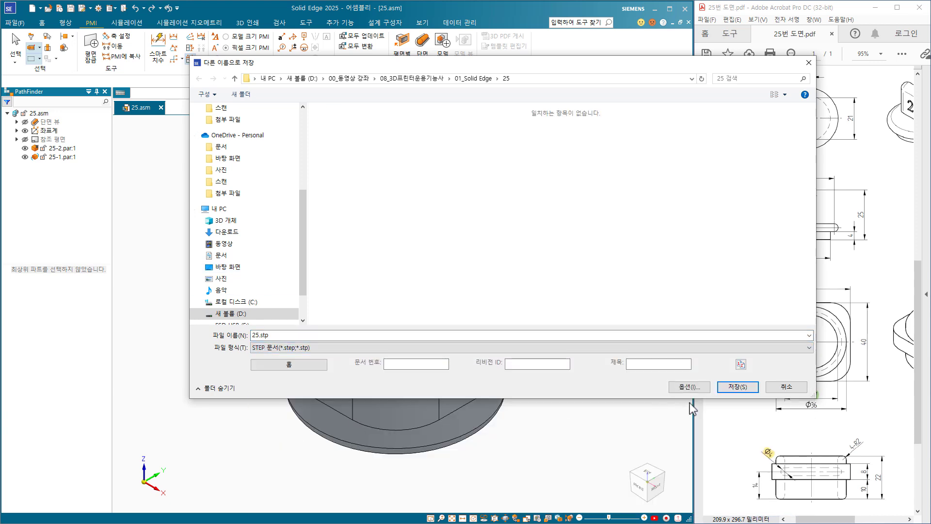
left_click(738, 387)
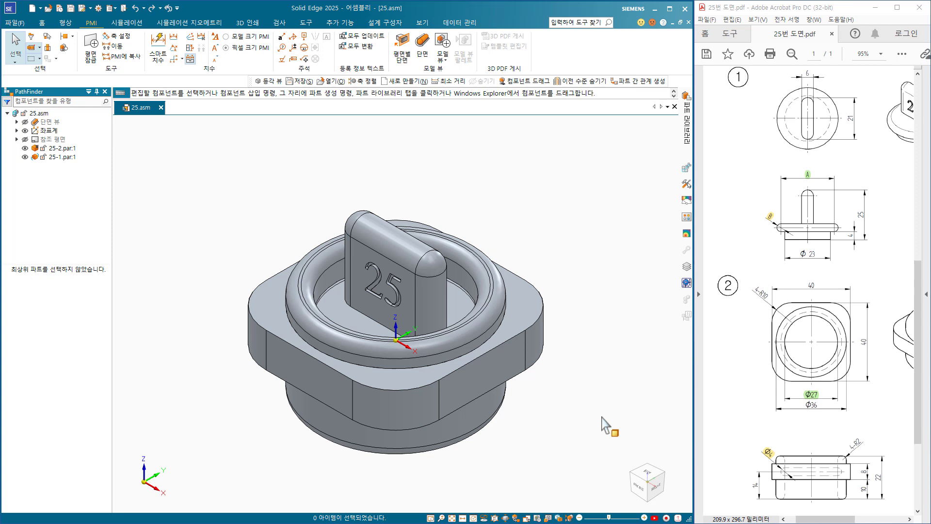
- Export the assembly in STL format as 25.stl in the 25 folder
left_click(81, 8)
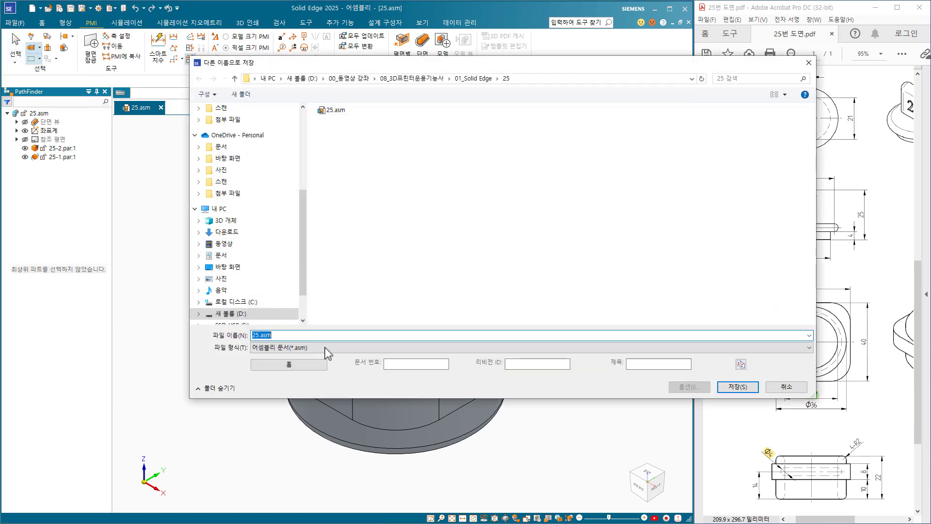
left_click(332, 347)
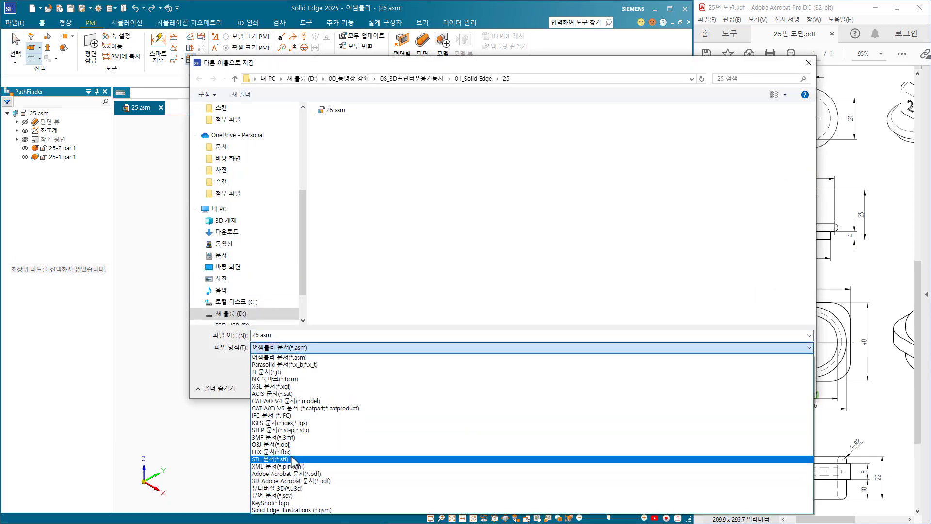
left_click(292, 459)
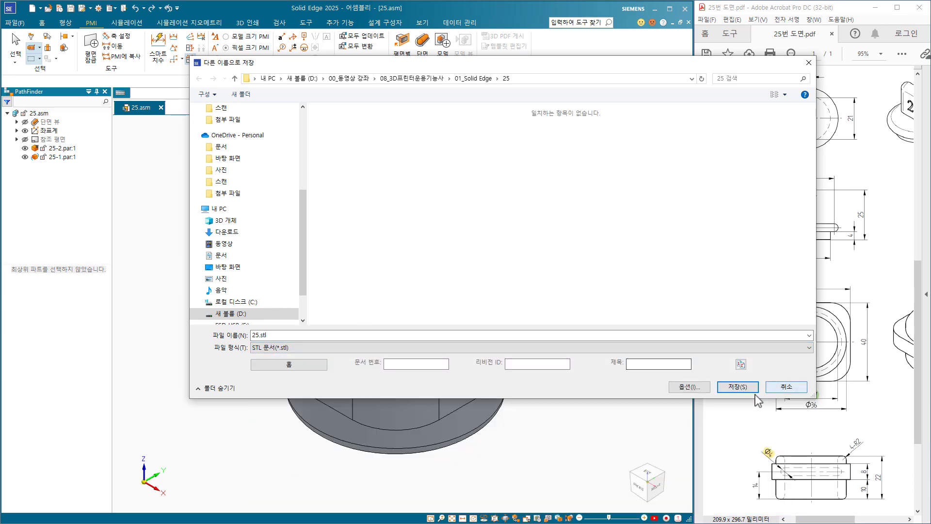
left_click(737, 387)
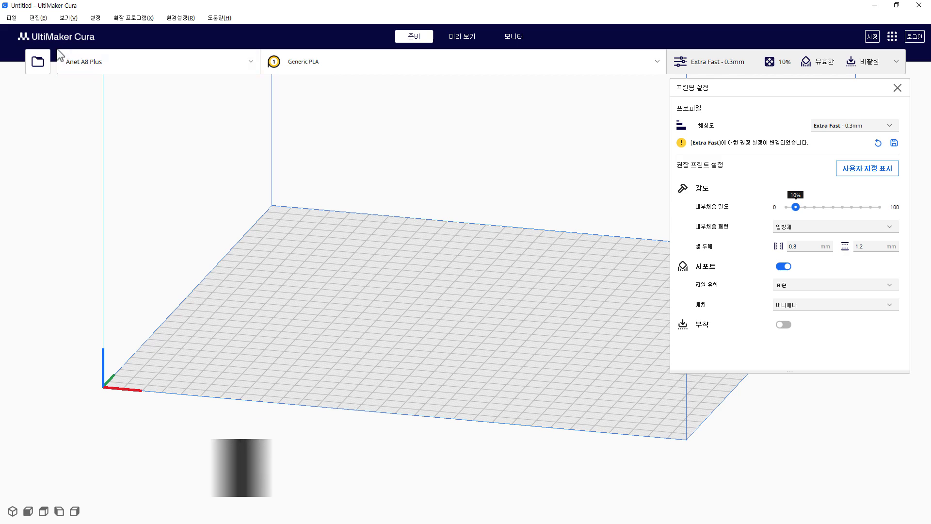
- Switch to UltiMaker Cura and load 25.stl onto the Anet A8 Plus build plate
left_click(37, 64)
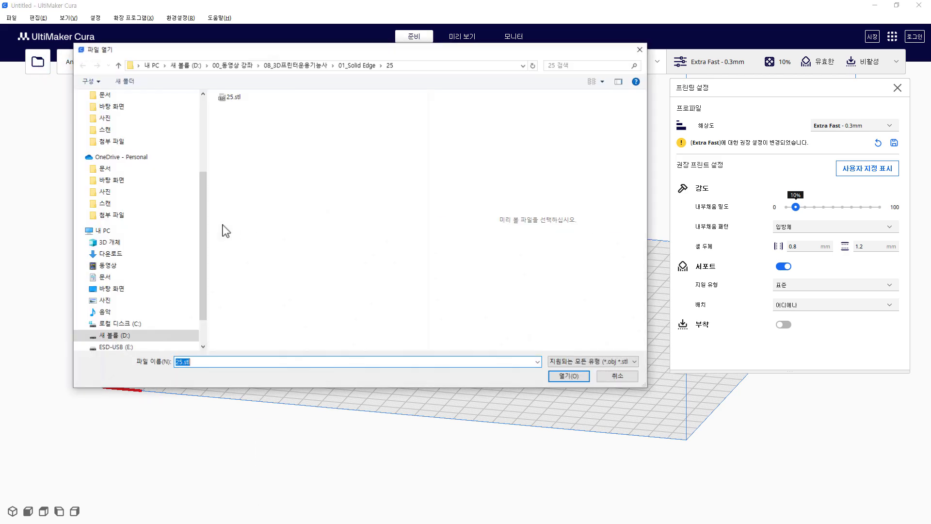
left_click(230, 98)
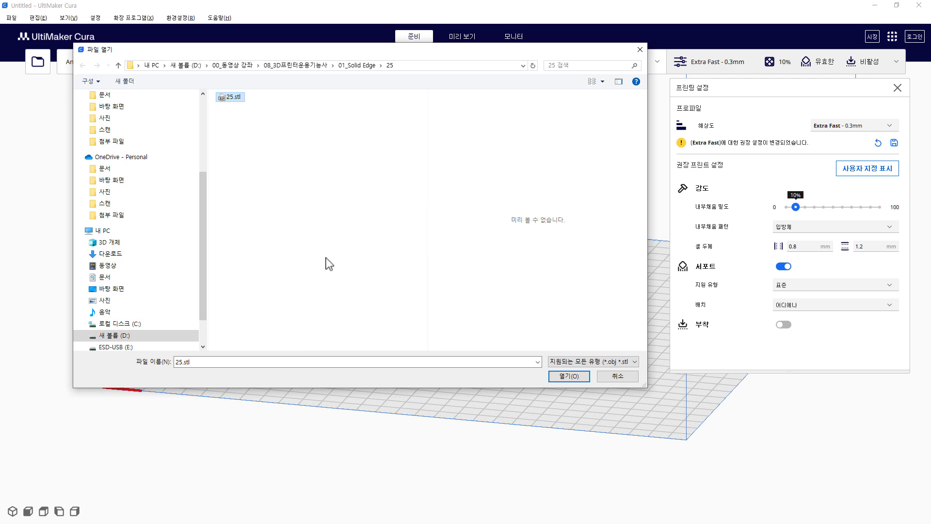
left_click(564, 381)
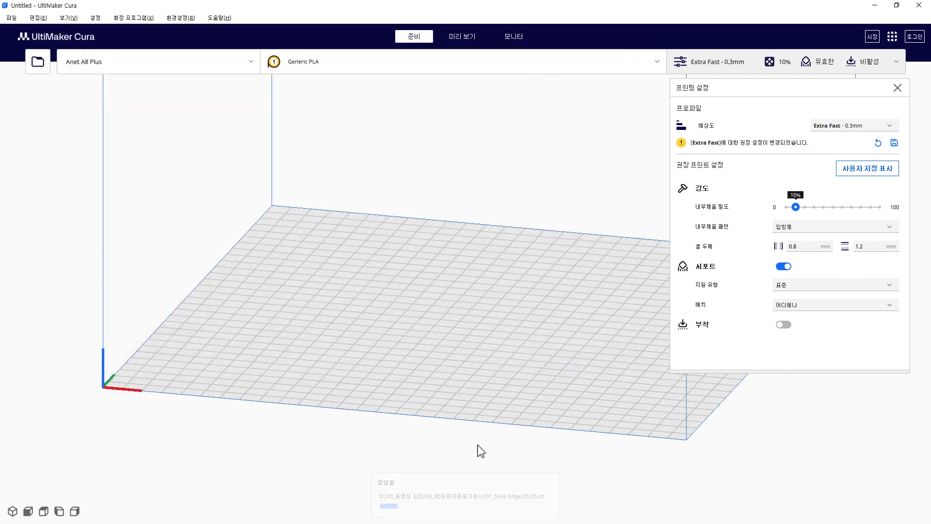
- Slice the loaded model with the current print settings and show its layer preview
scroll(509, 383, "up", 6)
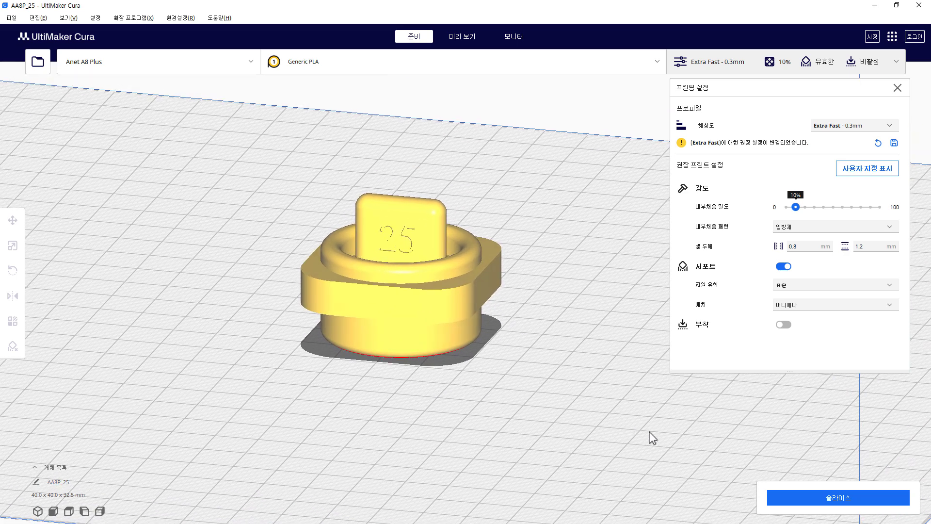
left_click(841, 499)
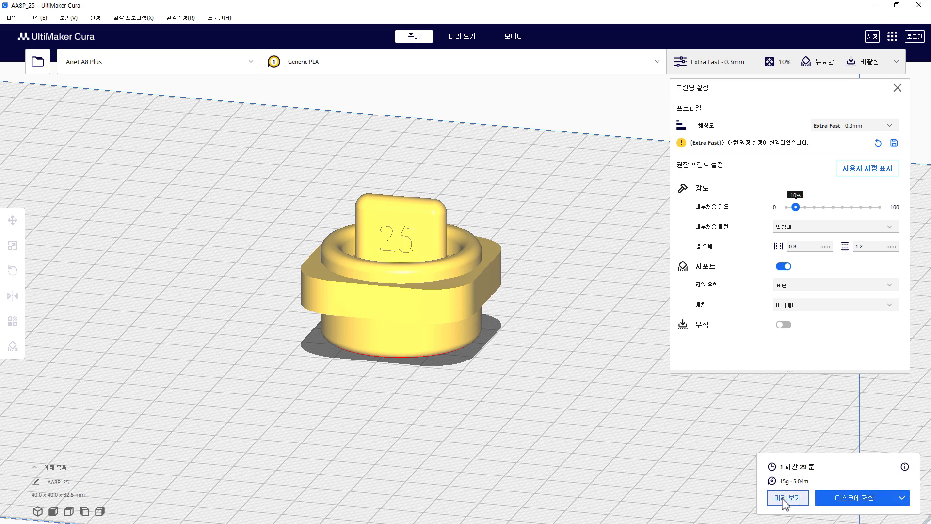
left_click(783, 499)
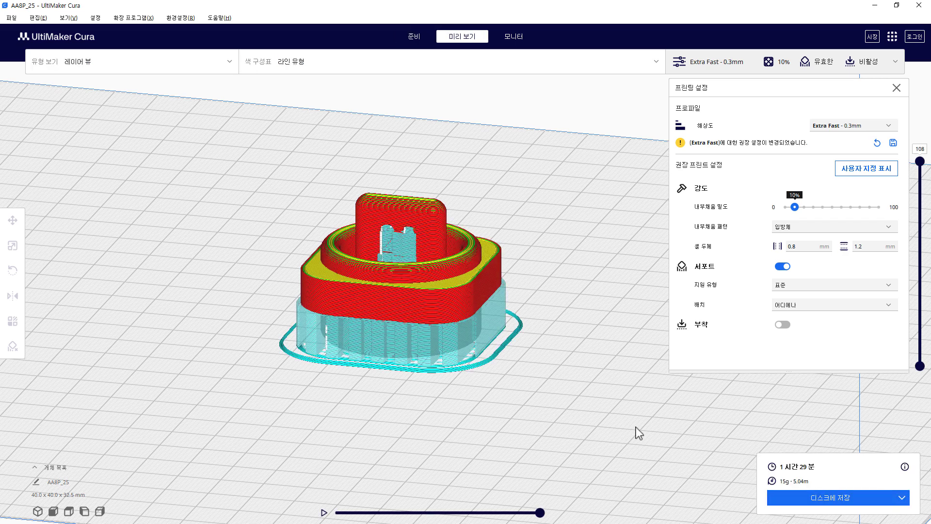